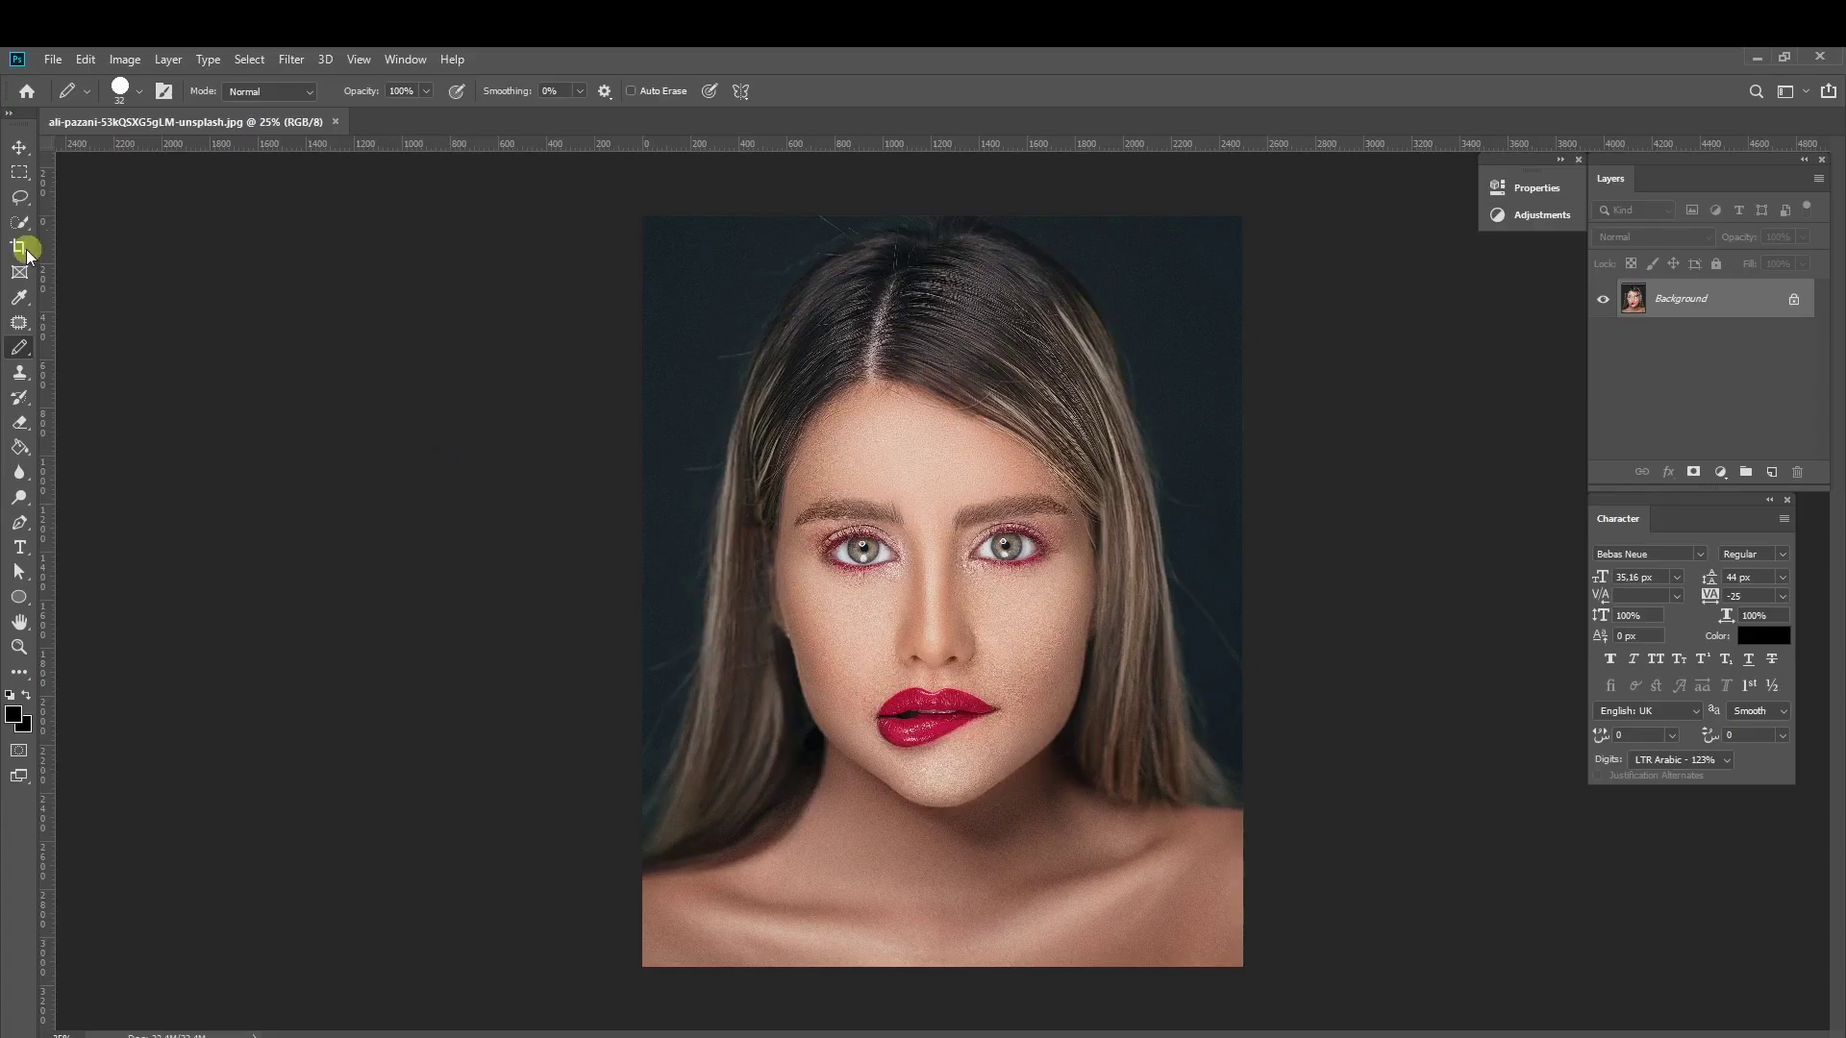
# Pick the Crop Tool so a crop frame is laid over the portrait photo
pyautogui.click(21, 249)
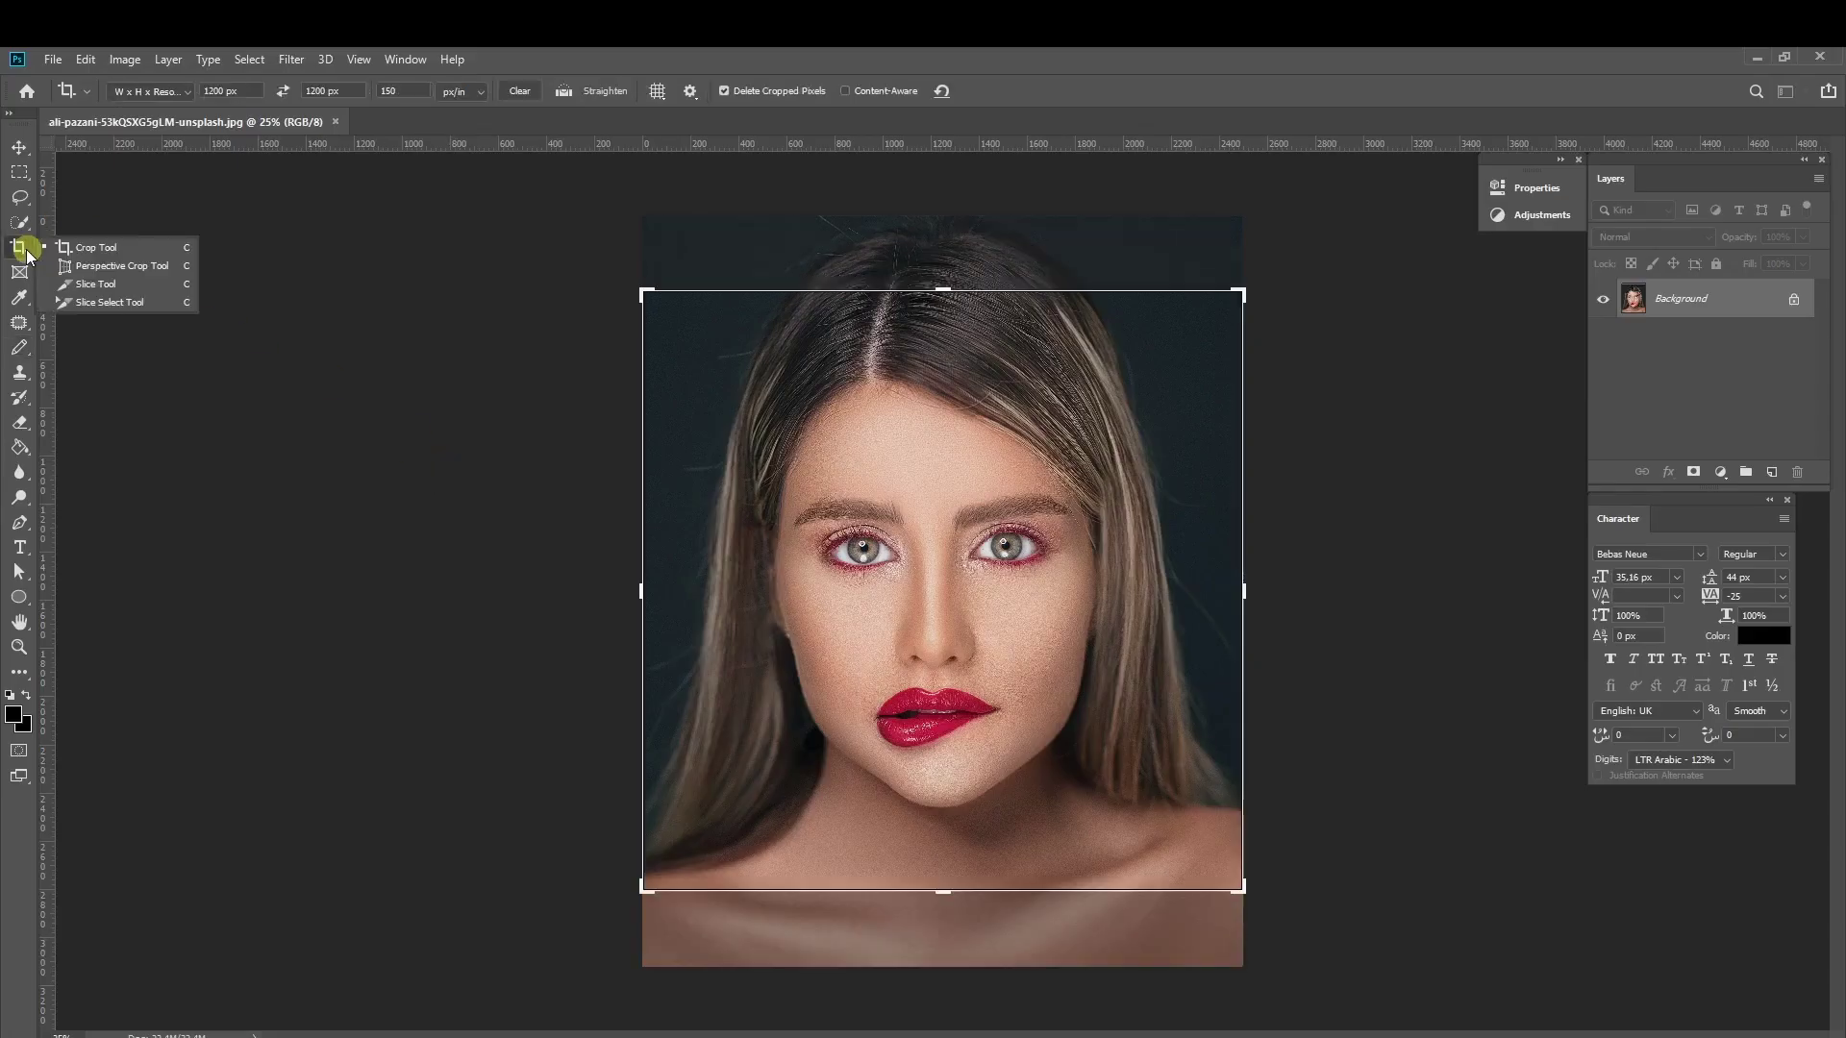
# Set the crop preset to W x H x Resolution, 1200 × 1200 px at 150 px/in
pyautogui.click(111, 252)
pyautogui.click(151, 91)
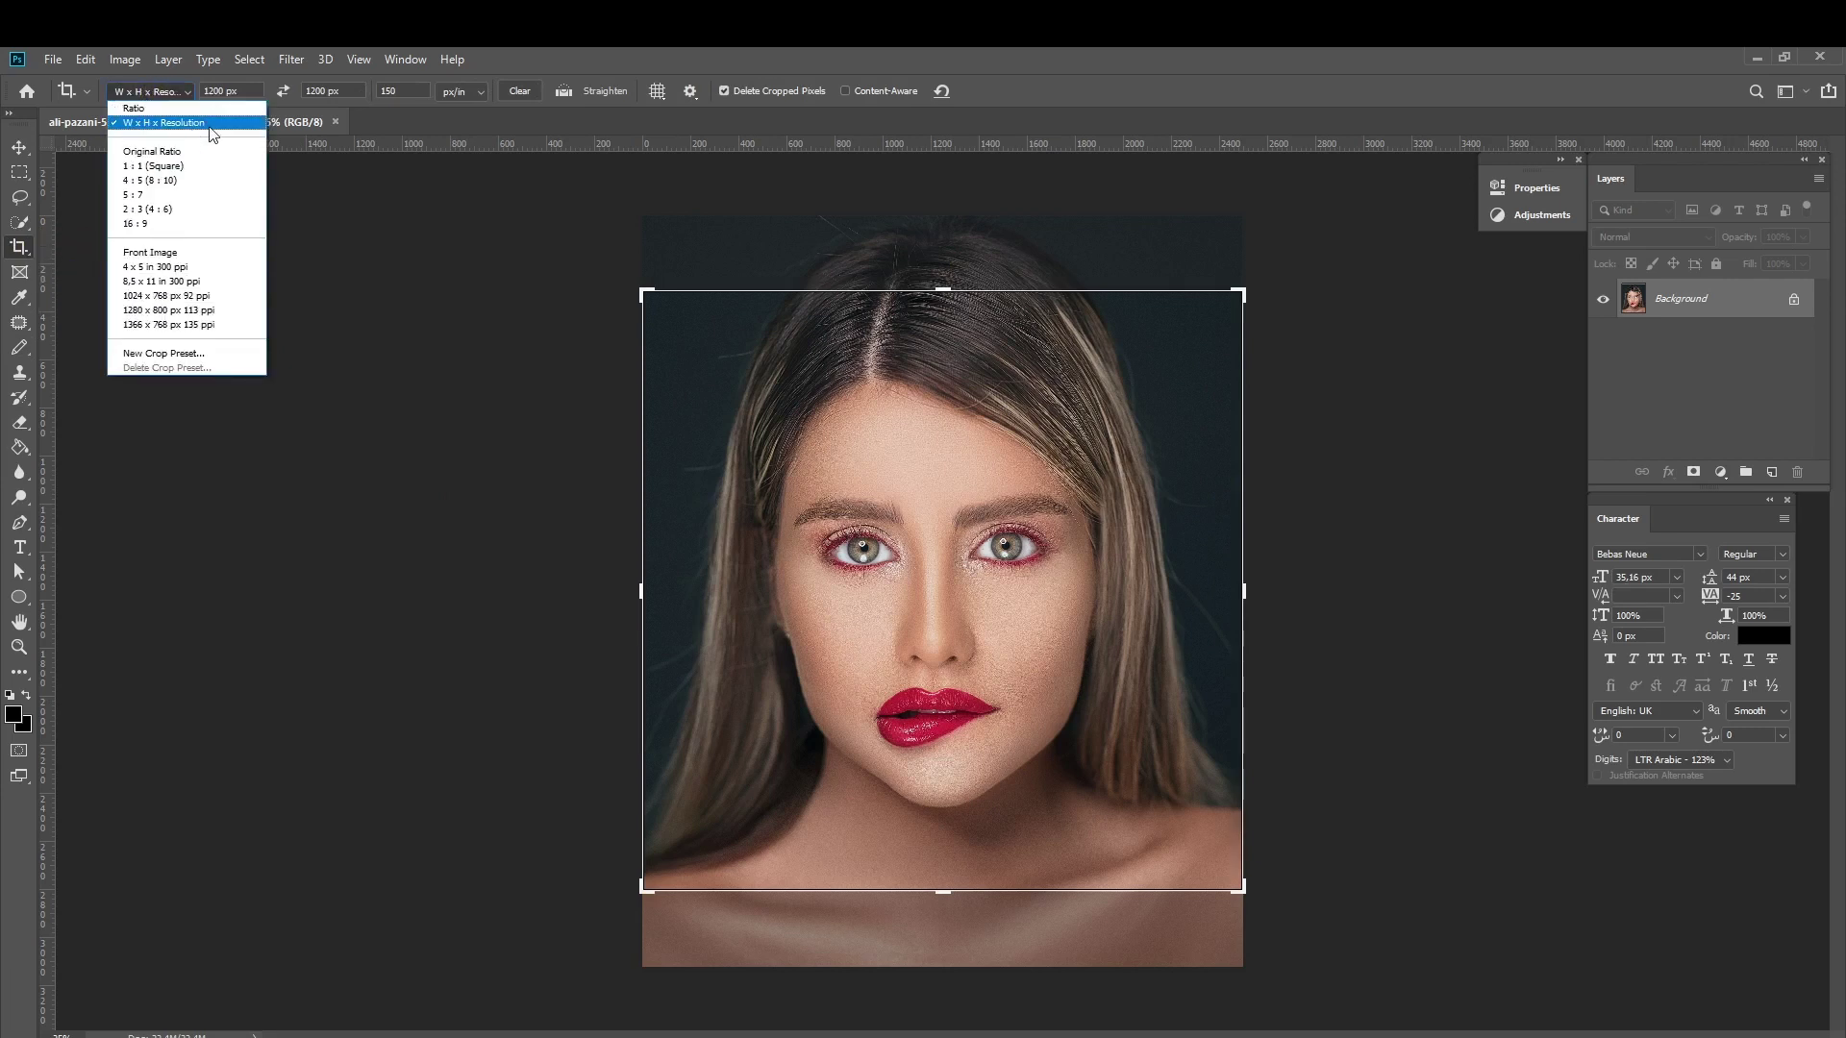
pyautogui.click(203, 123)
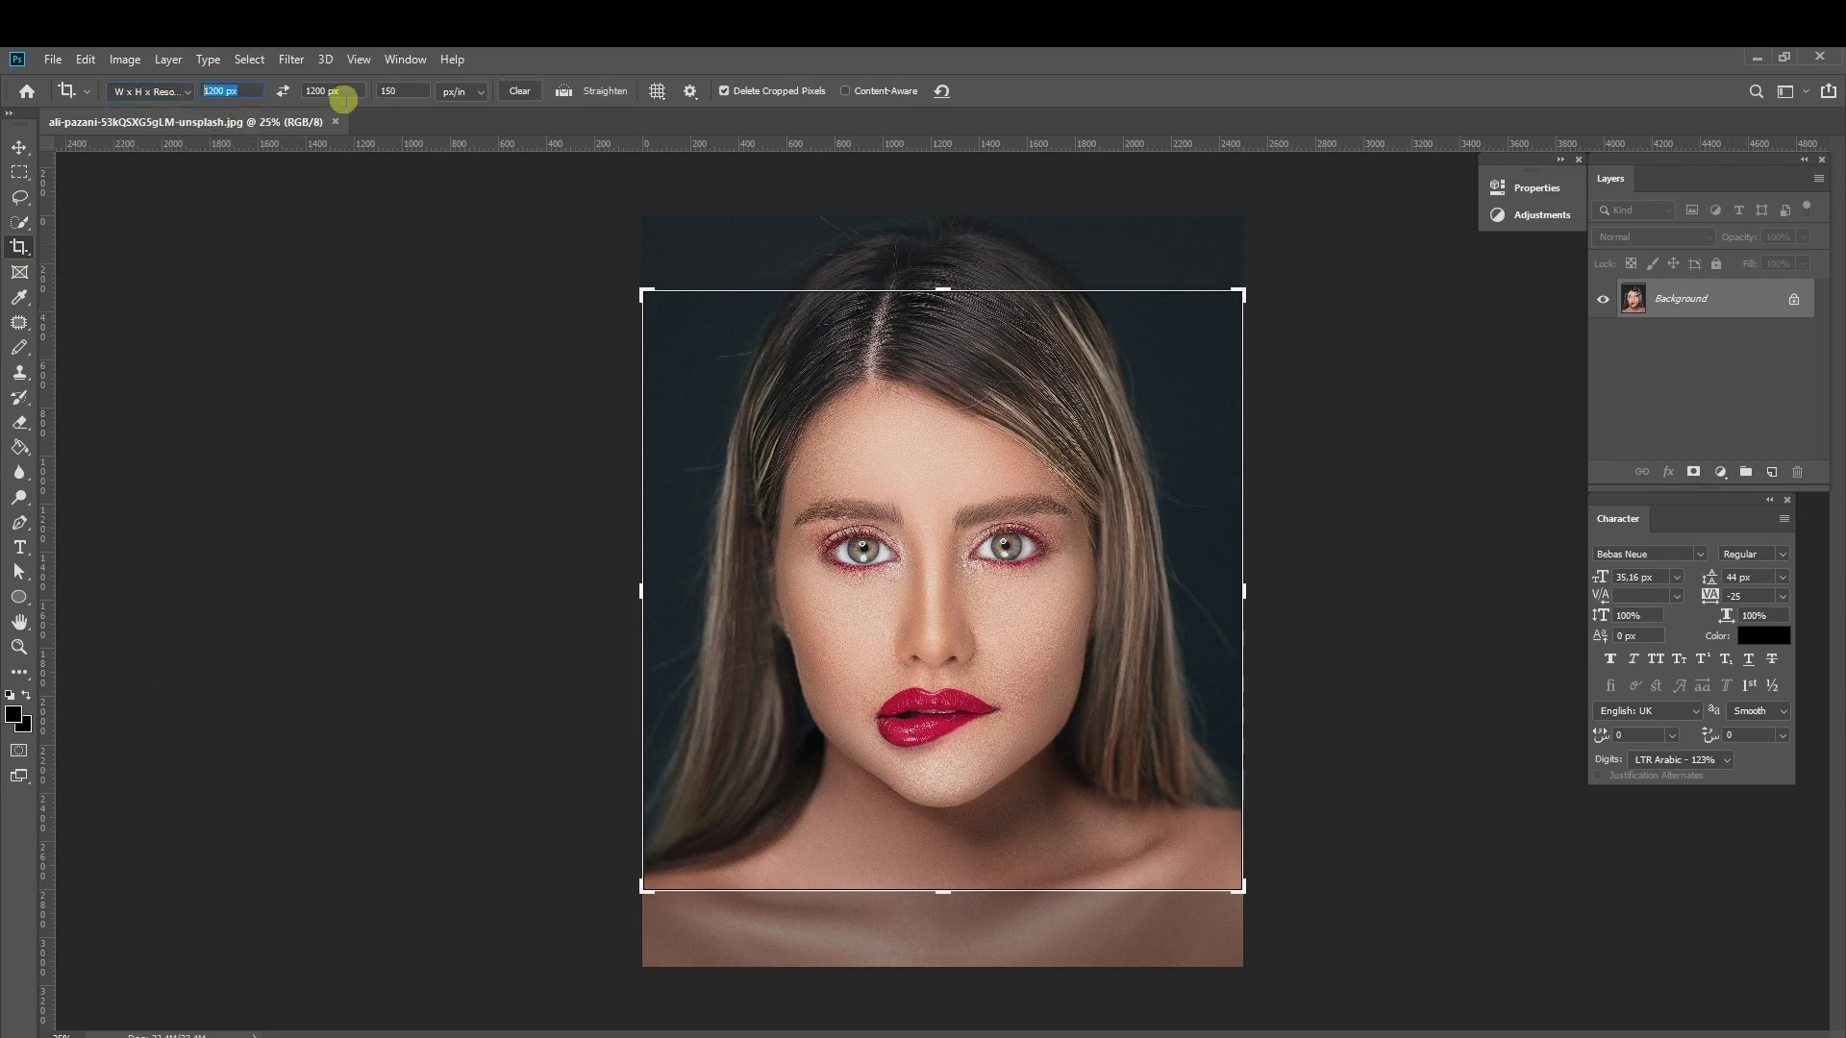
pyautogui.click(390, 90)
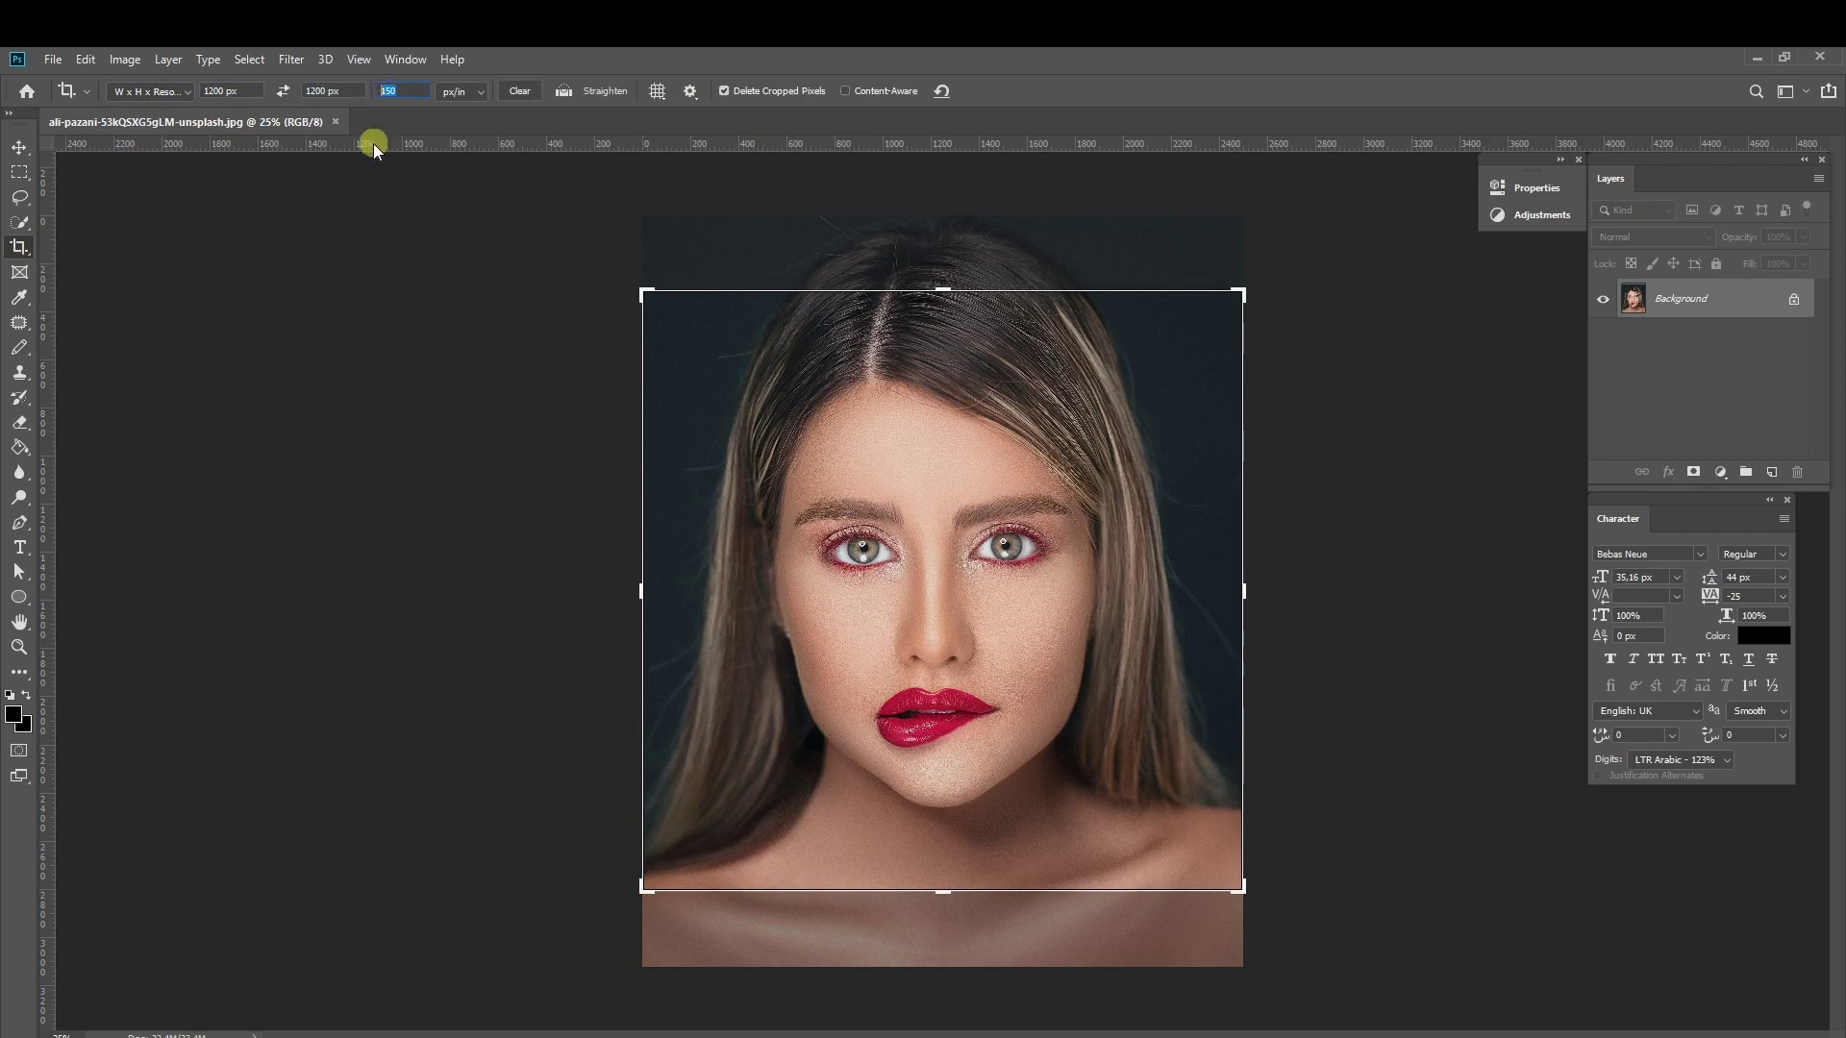
# Frame the square crop on her face and shoulders and commit it
pyautogui.moveTo(1239, 887); pyautogui.dragTo(1222, 861)
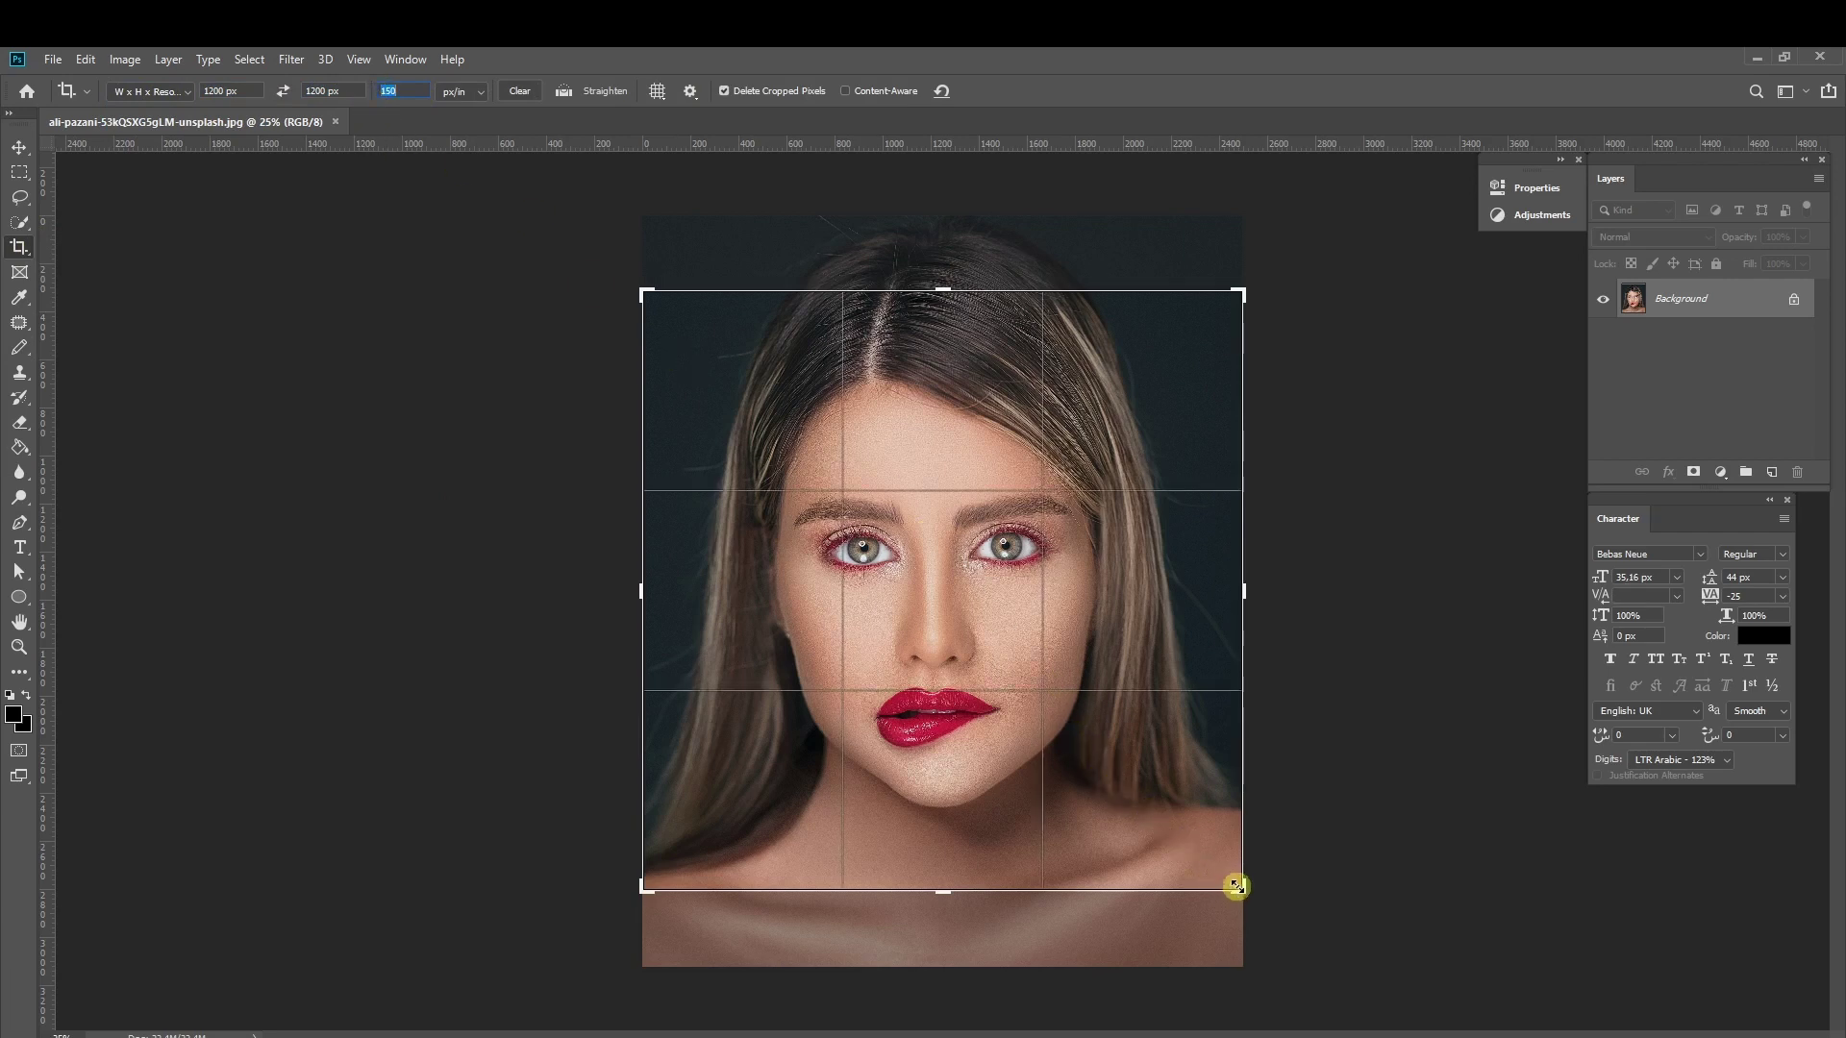
pyautogui.moveTo(973, 638); pyautogui.dragTo(943, 655)
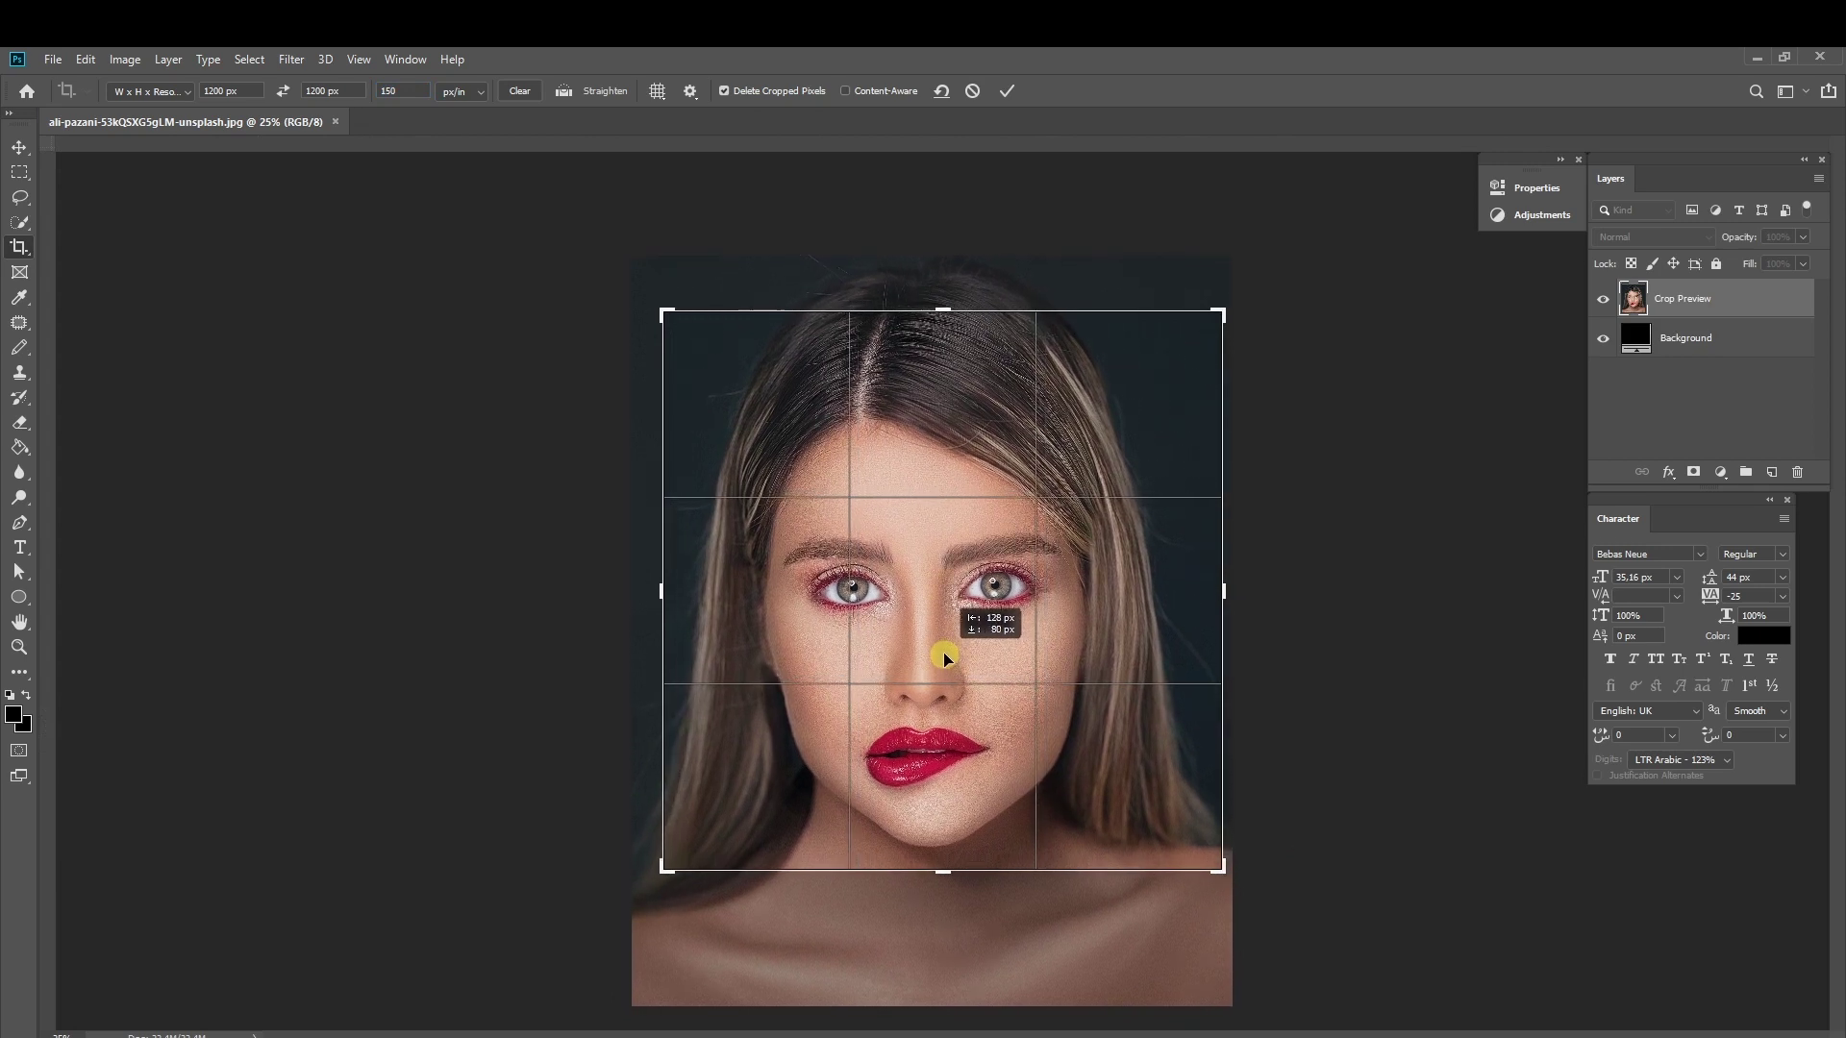
pyautogui.hotkey('ctrl', 'r')
pyautogui.moveTo(661, 590); pyautogui.dragTo(650, 589)
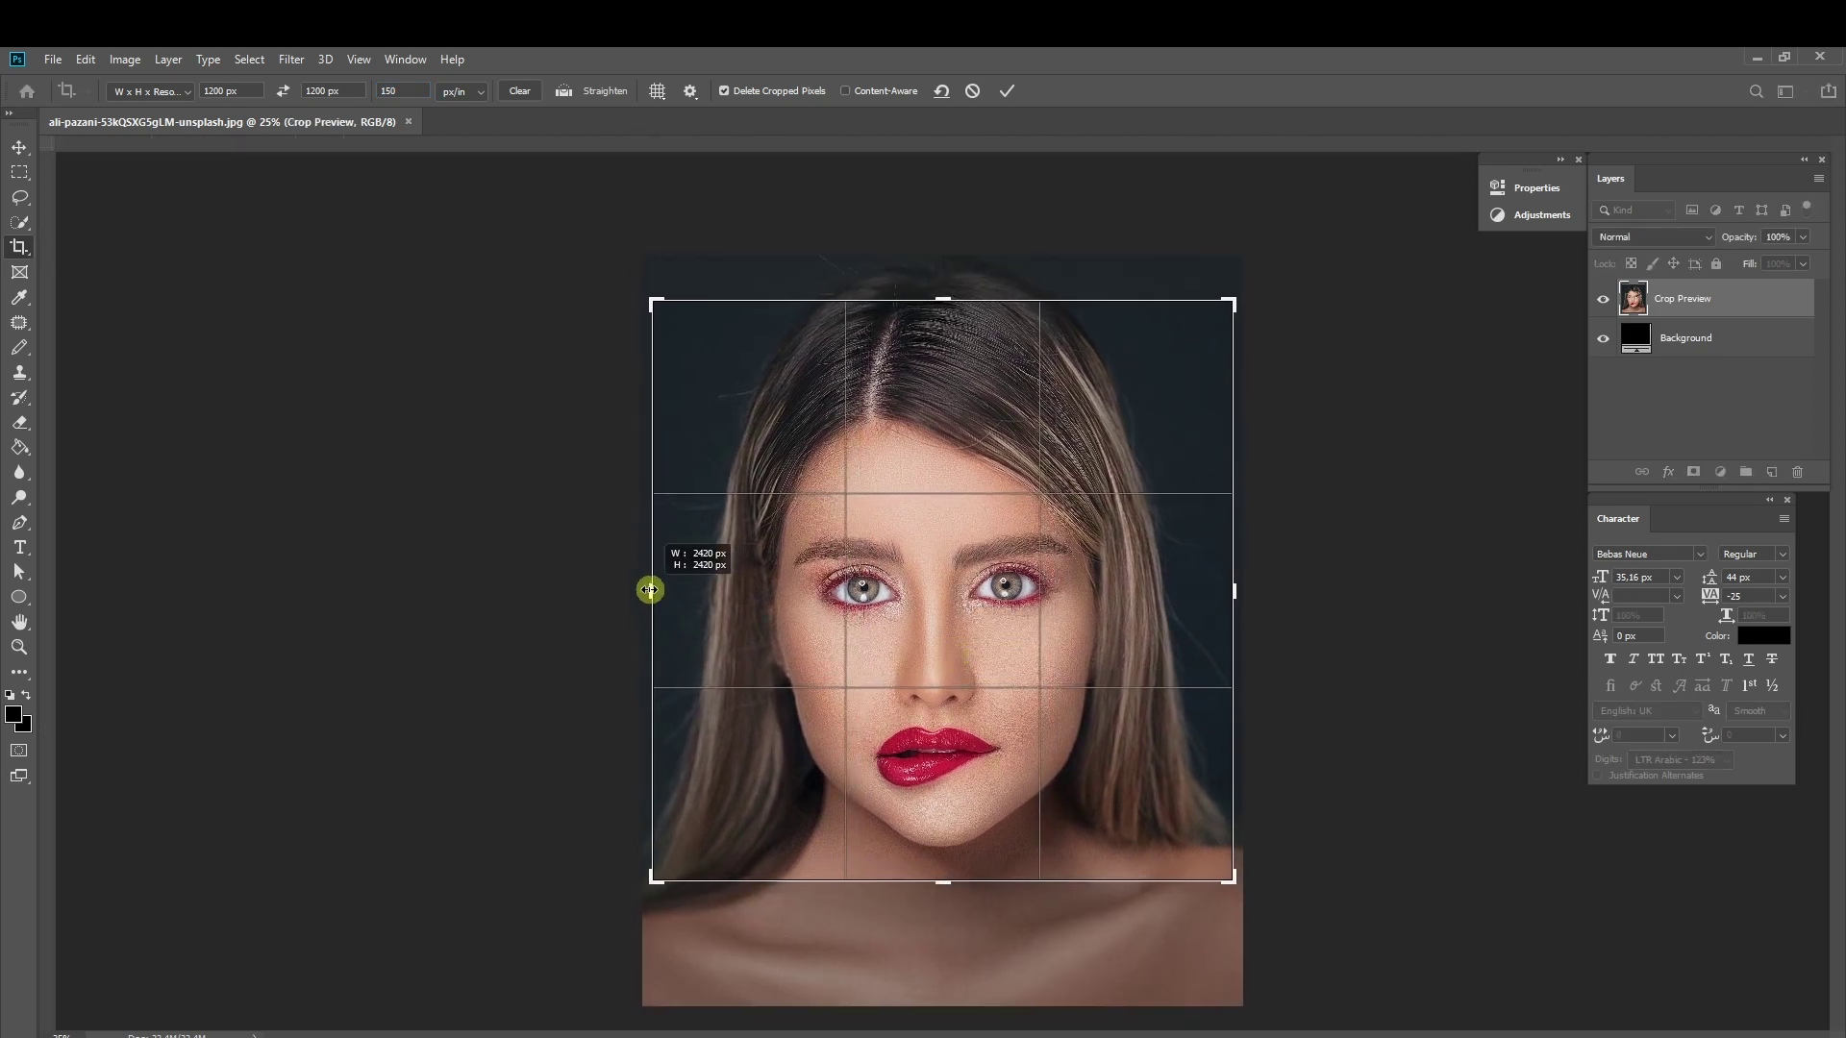
pyautogui.moveTo(886, 589); pyautogui.dragTo(869, 565)
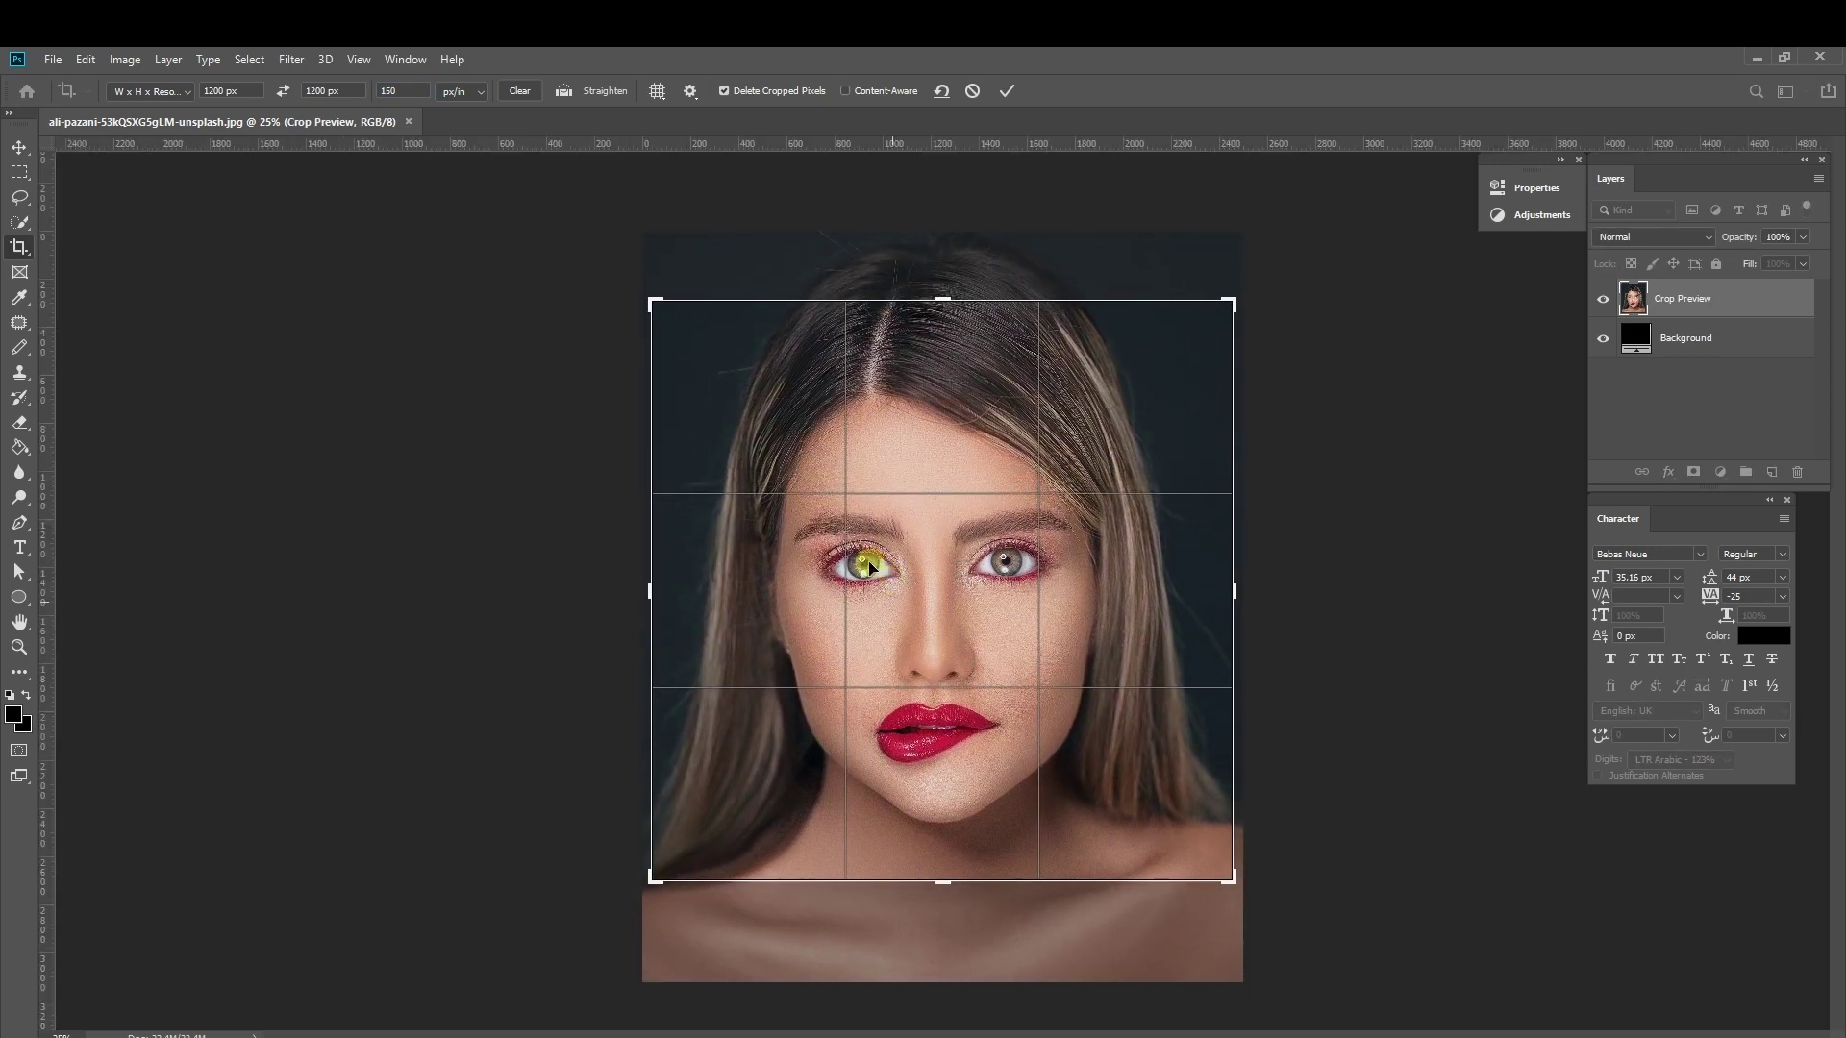
pyautogui.click(1007, 94)
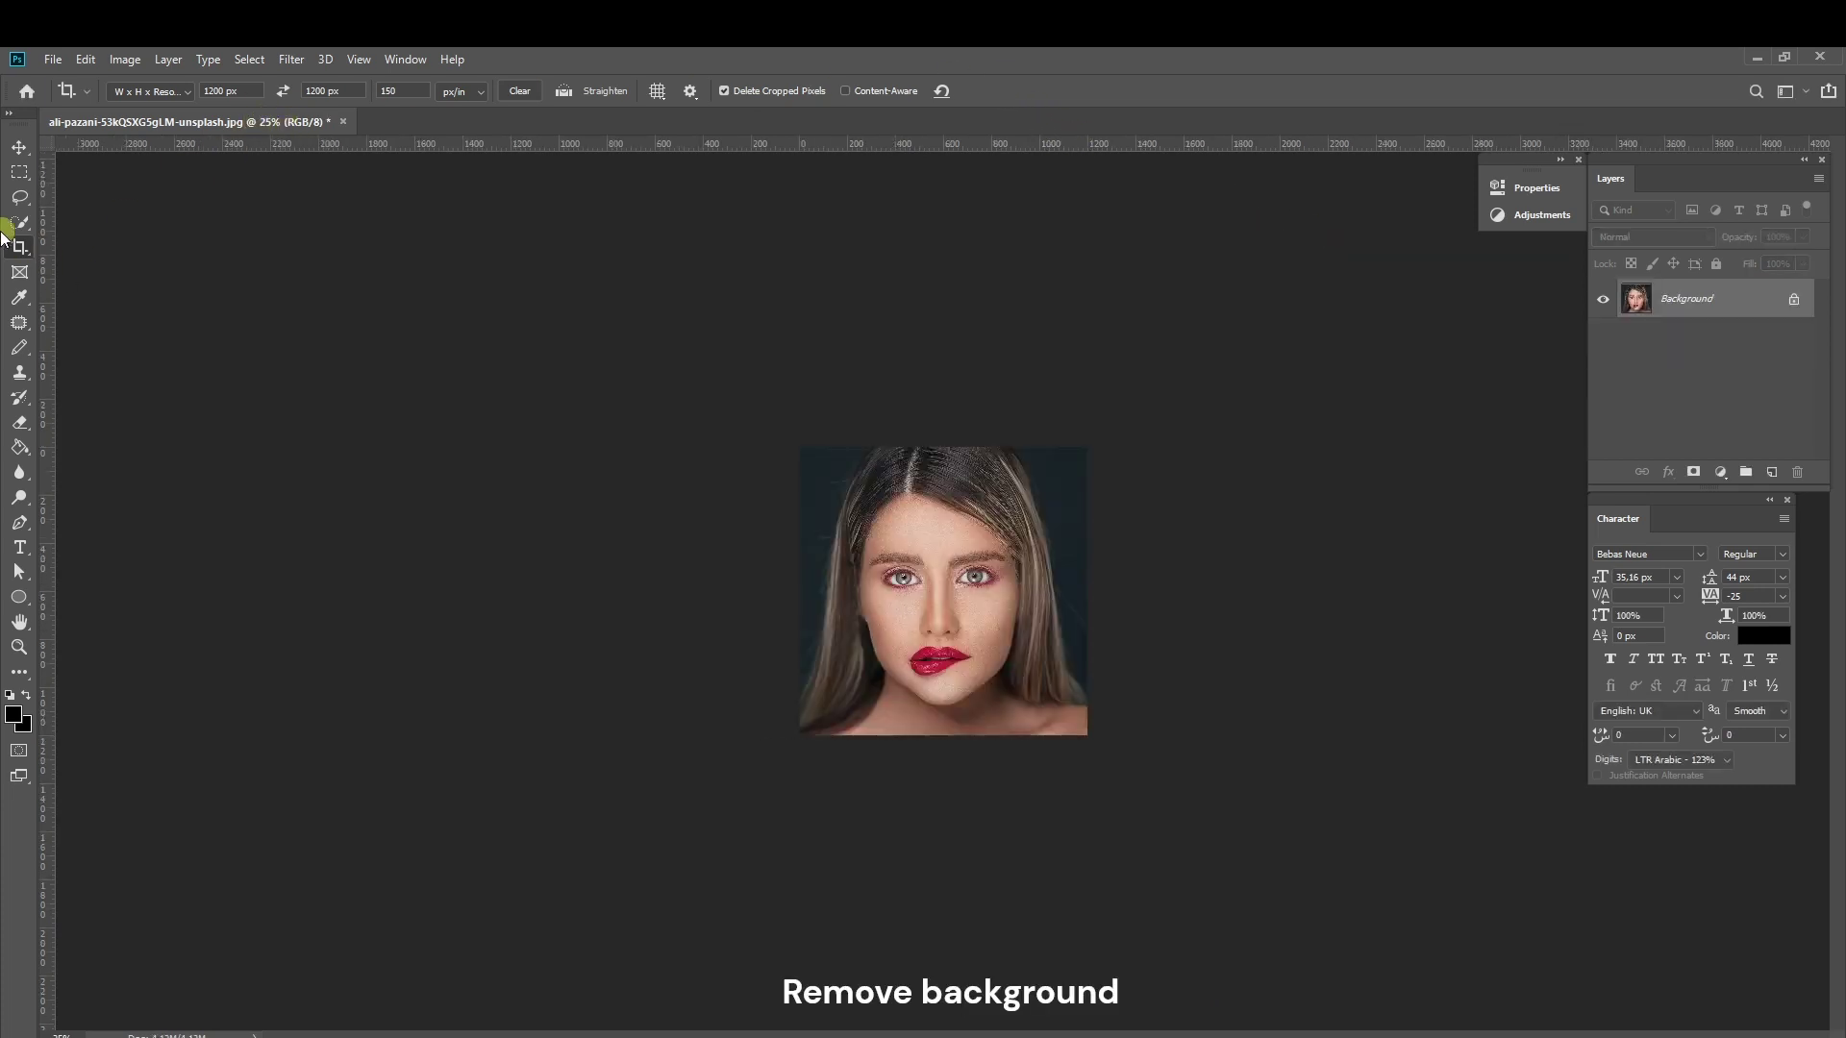
# Mask out the dark backdrop via Select Subject, then add an empty new layer
pyautogui.moveTo(18, 226); pyautogui.dragTo(100, 231)
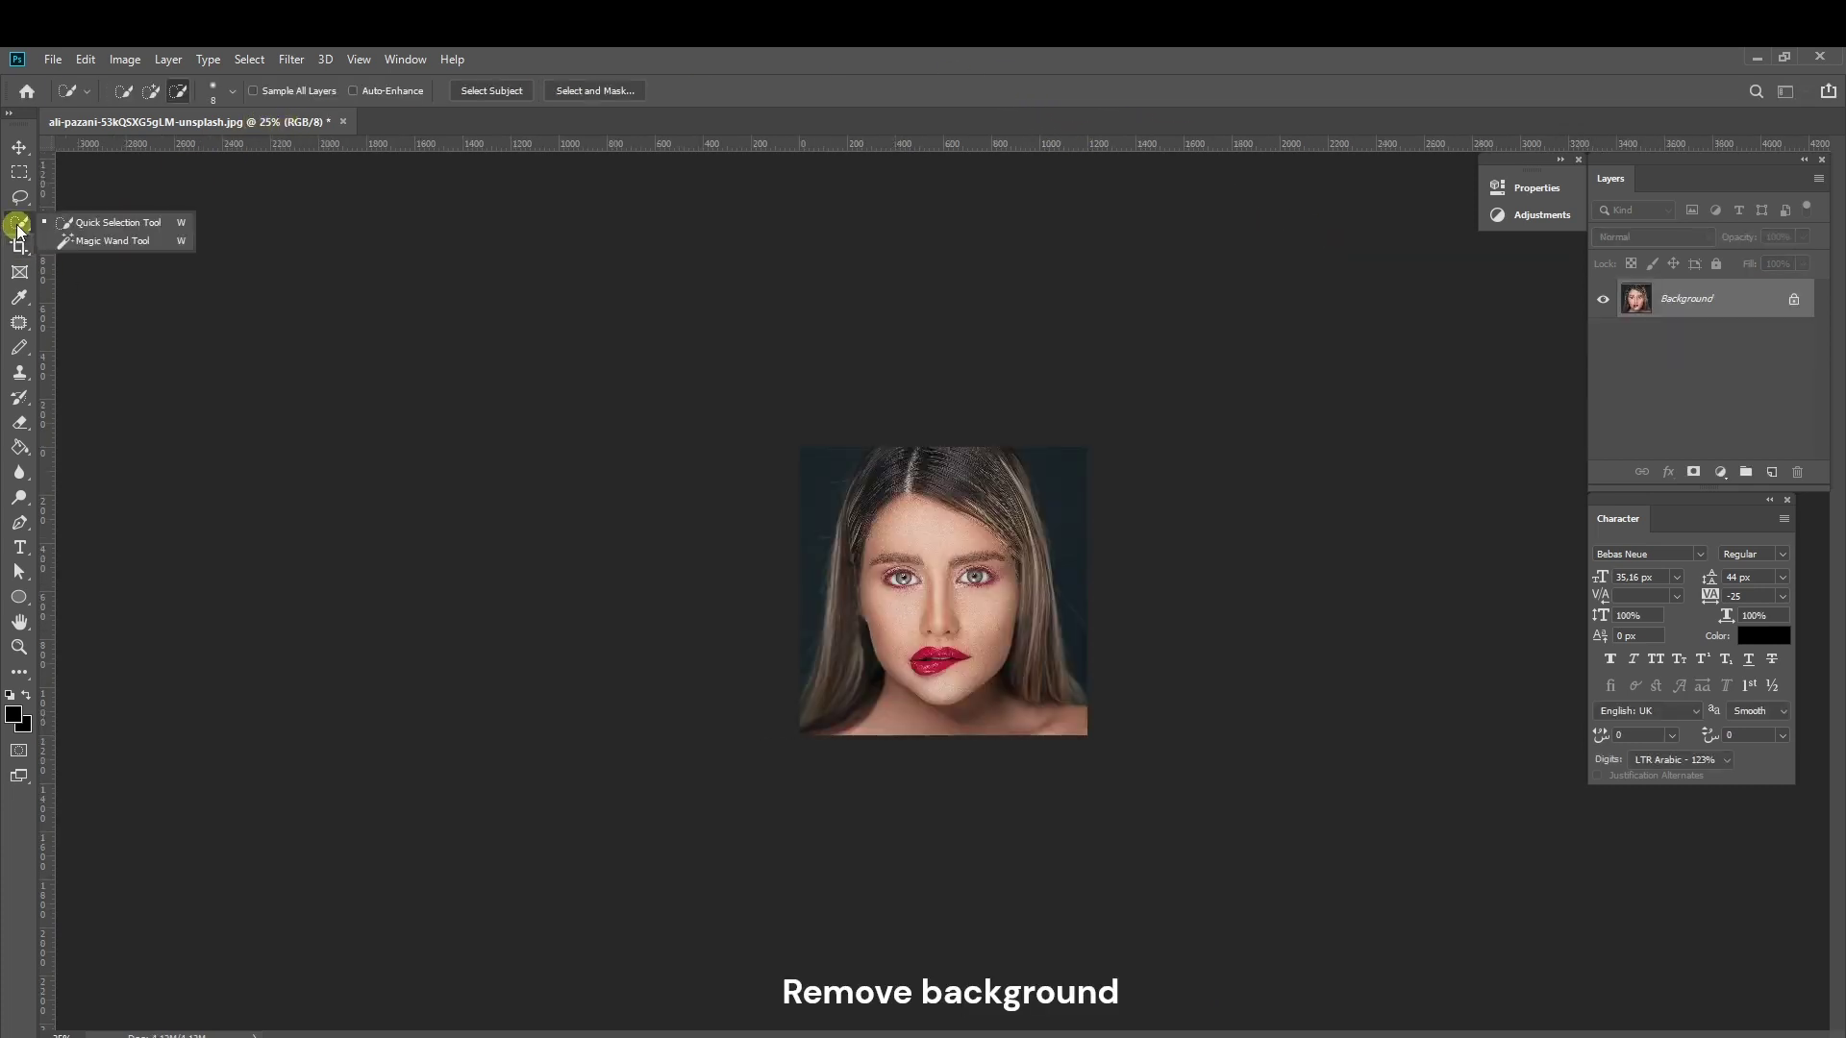
pyautogui.click(94, 226)
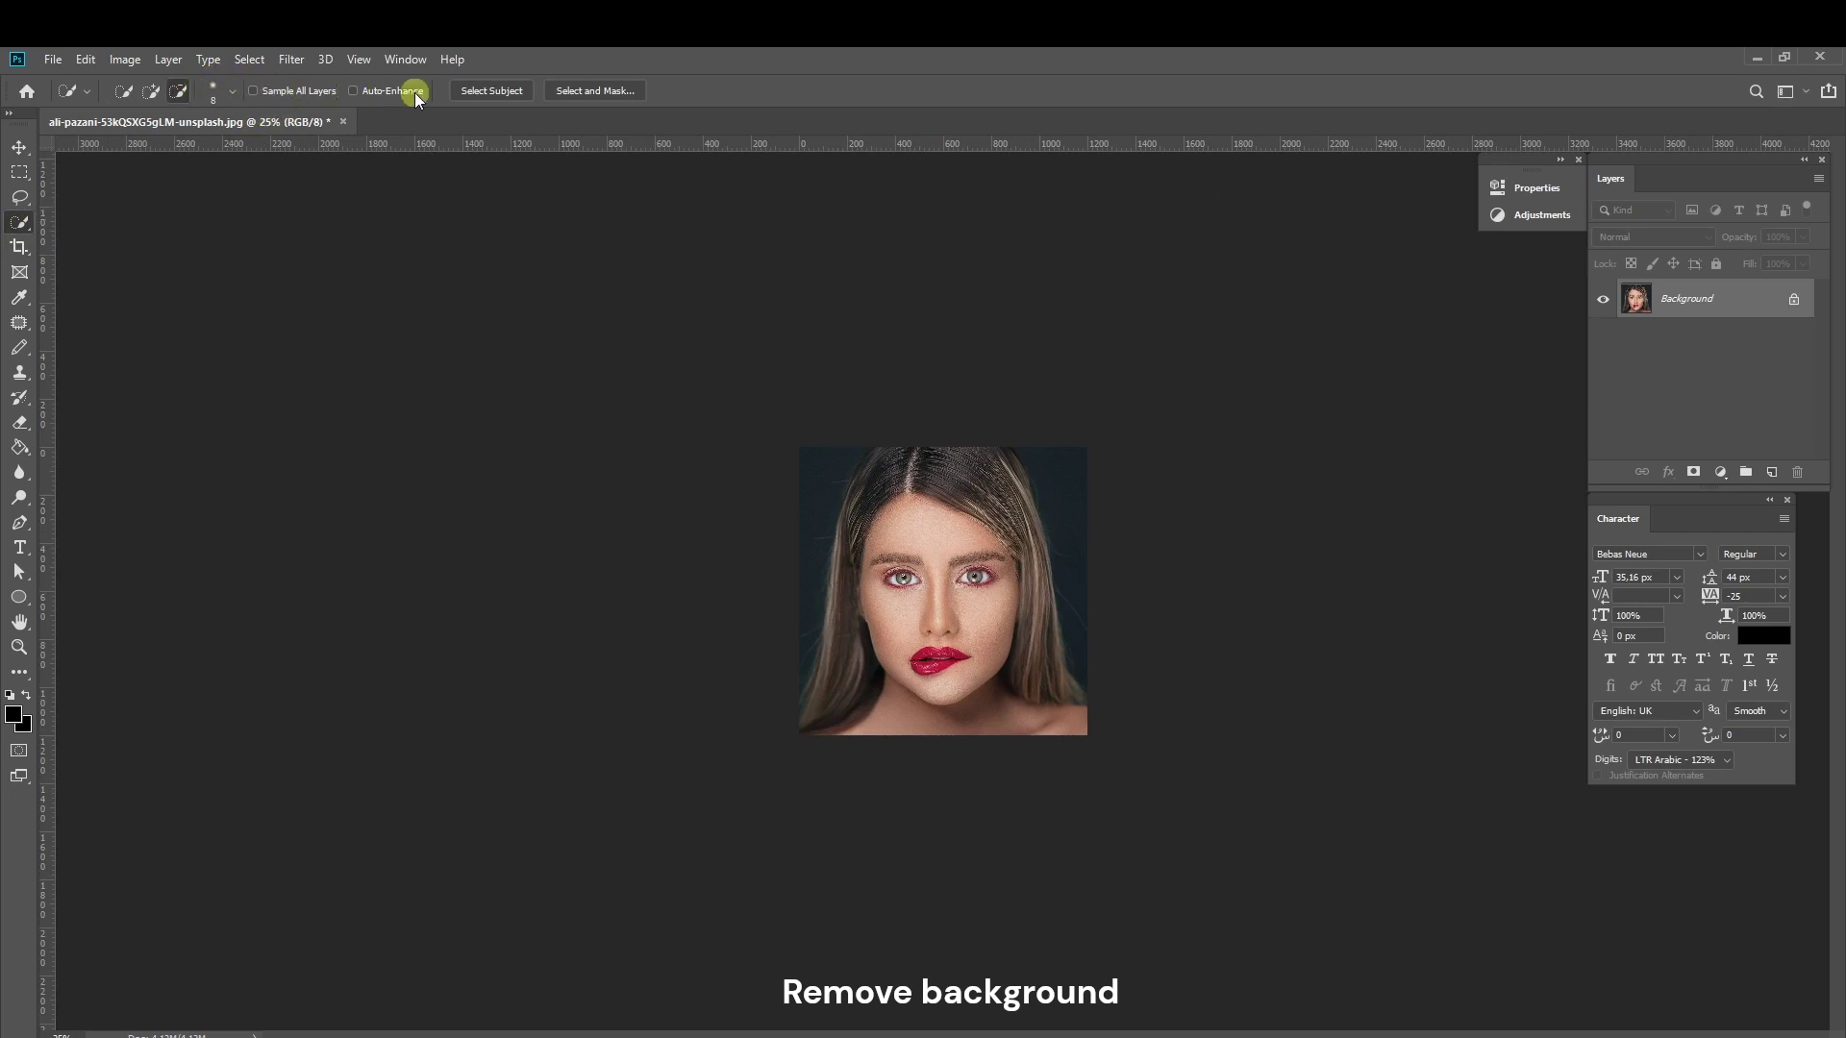
pyautogui.click(491, 92)
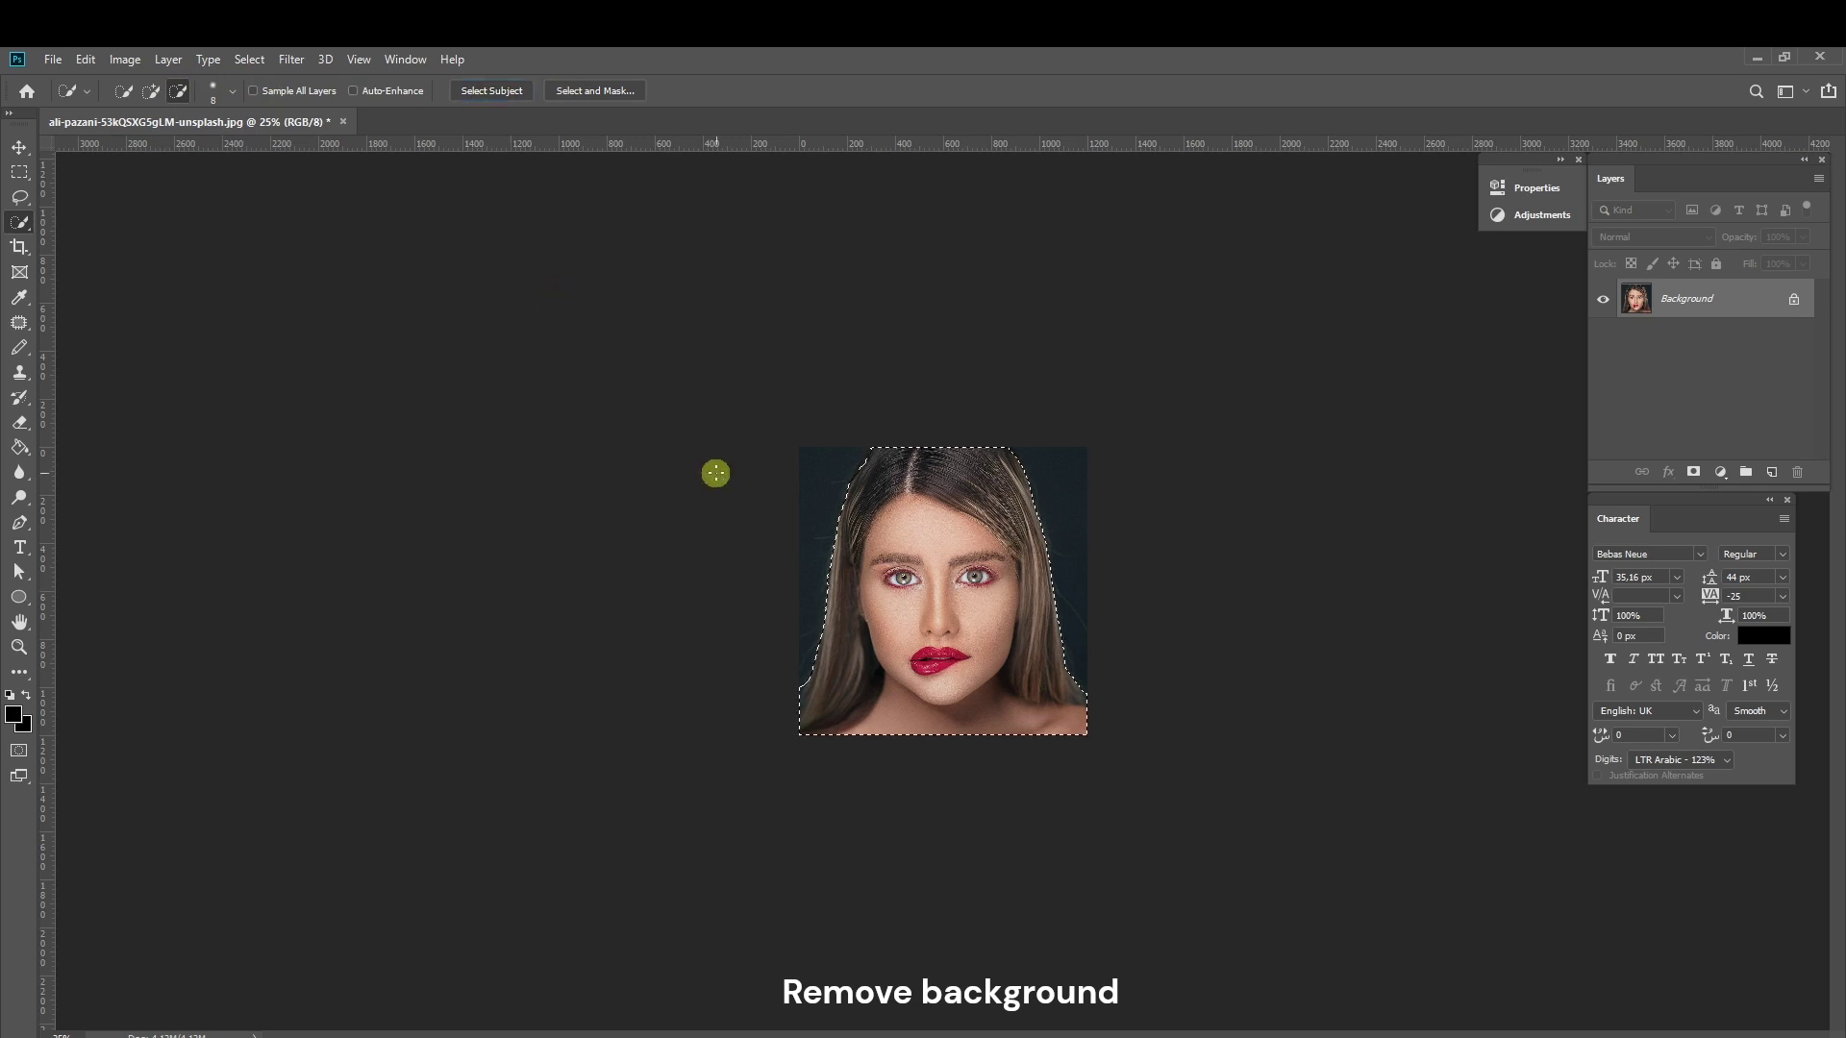
pyautogui.click(1694, 473)
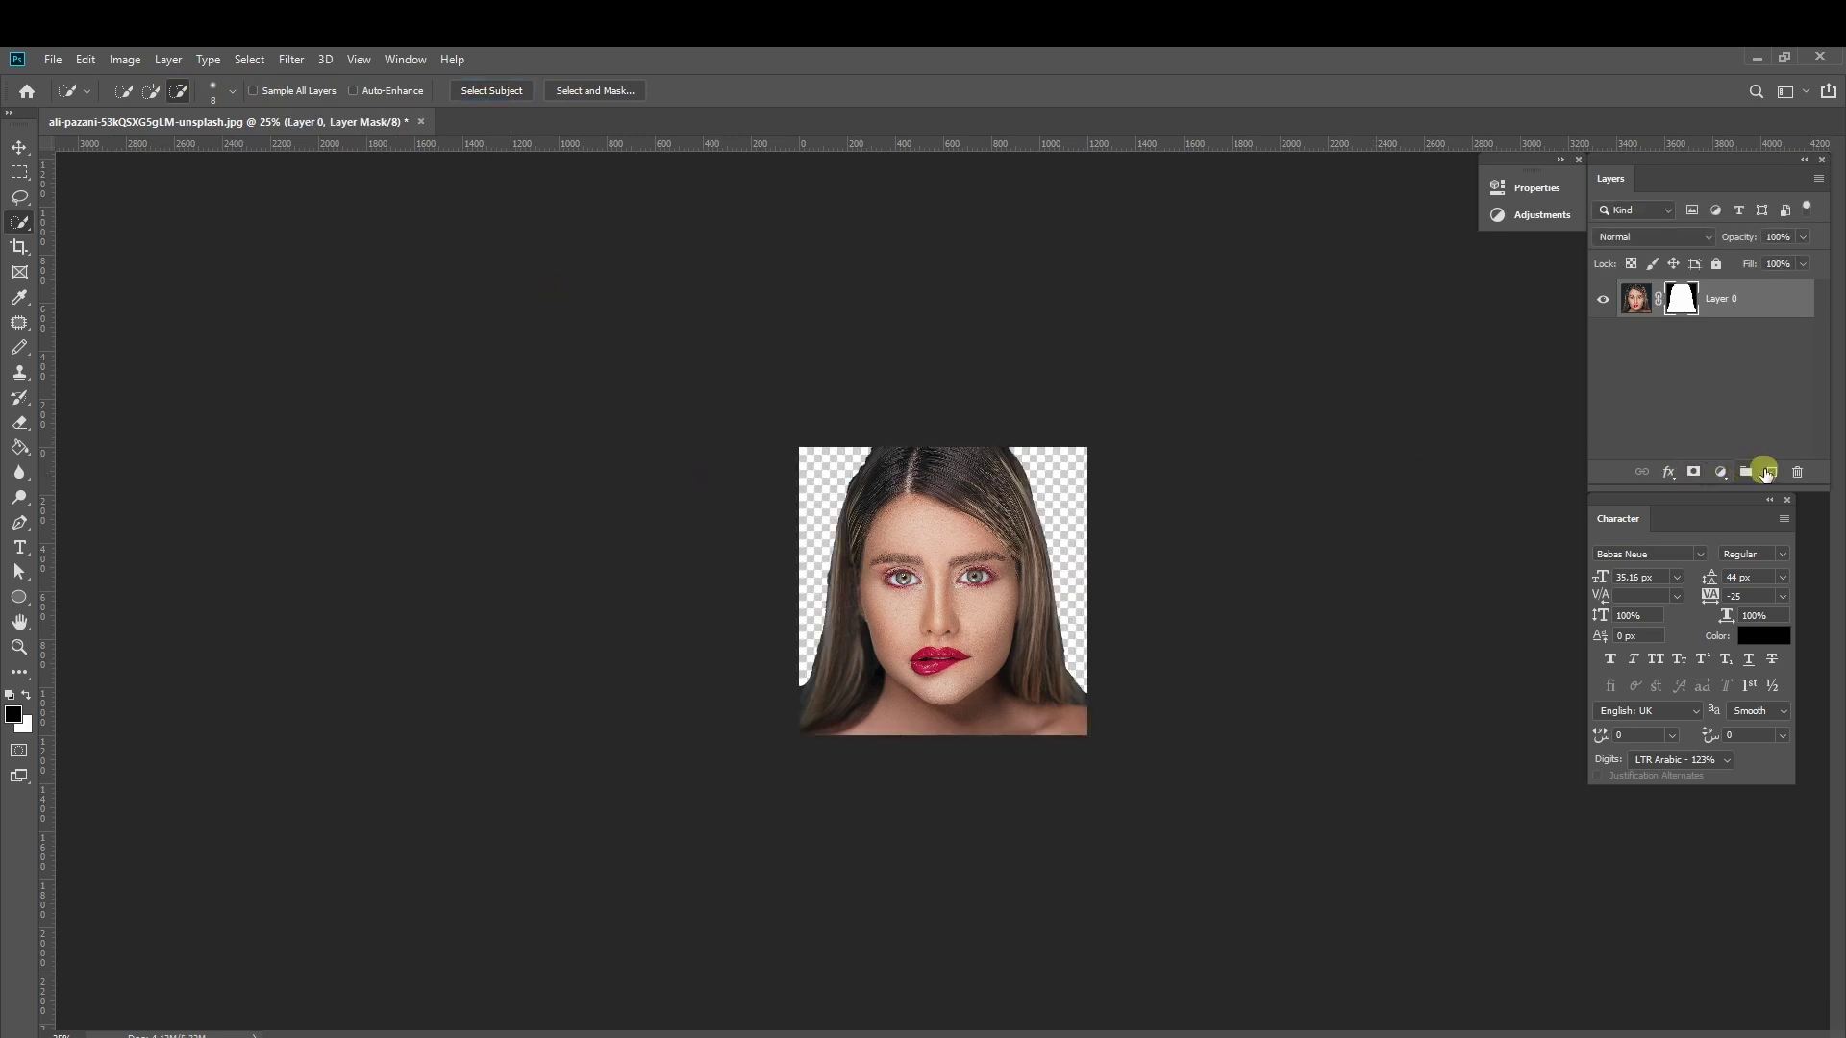
pyautogui.click(1774, 473)
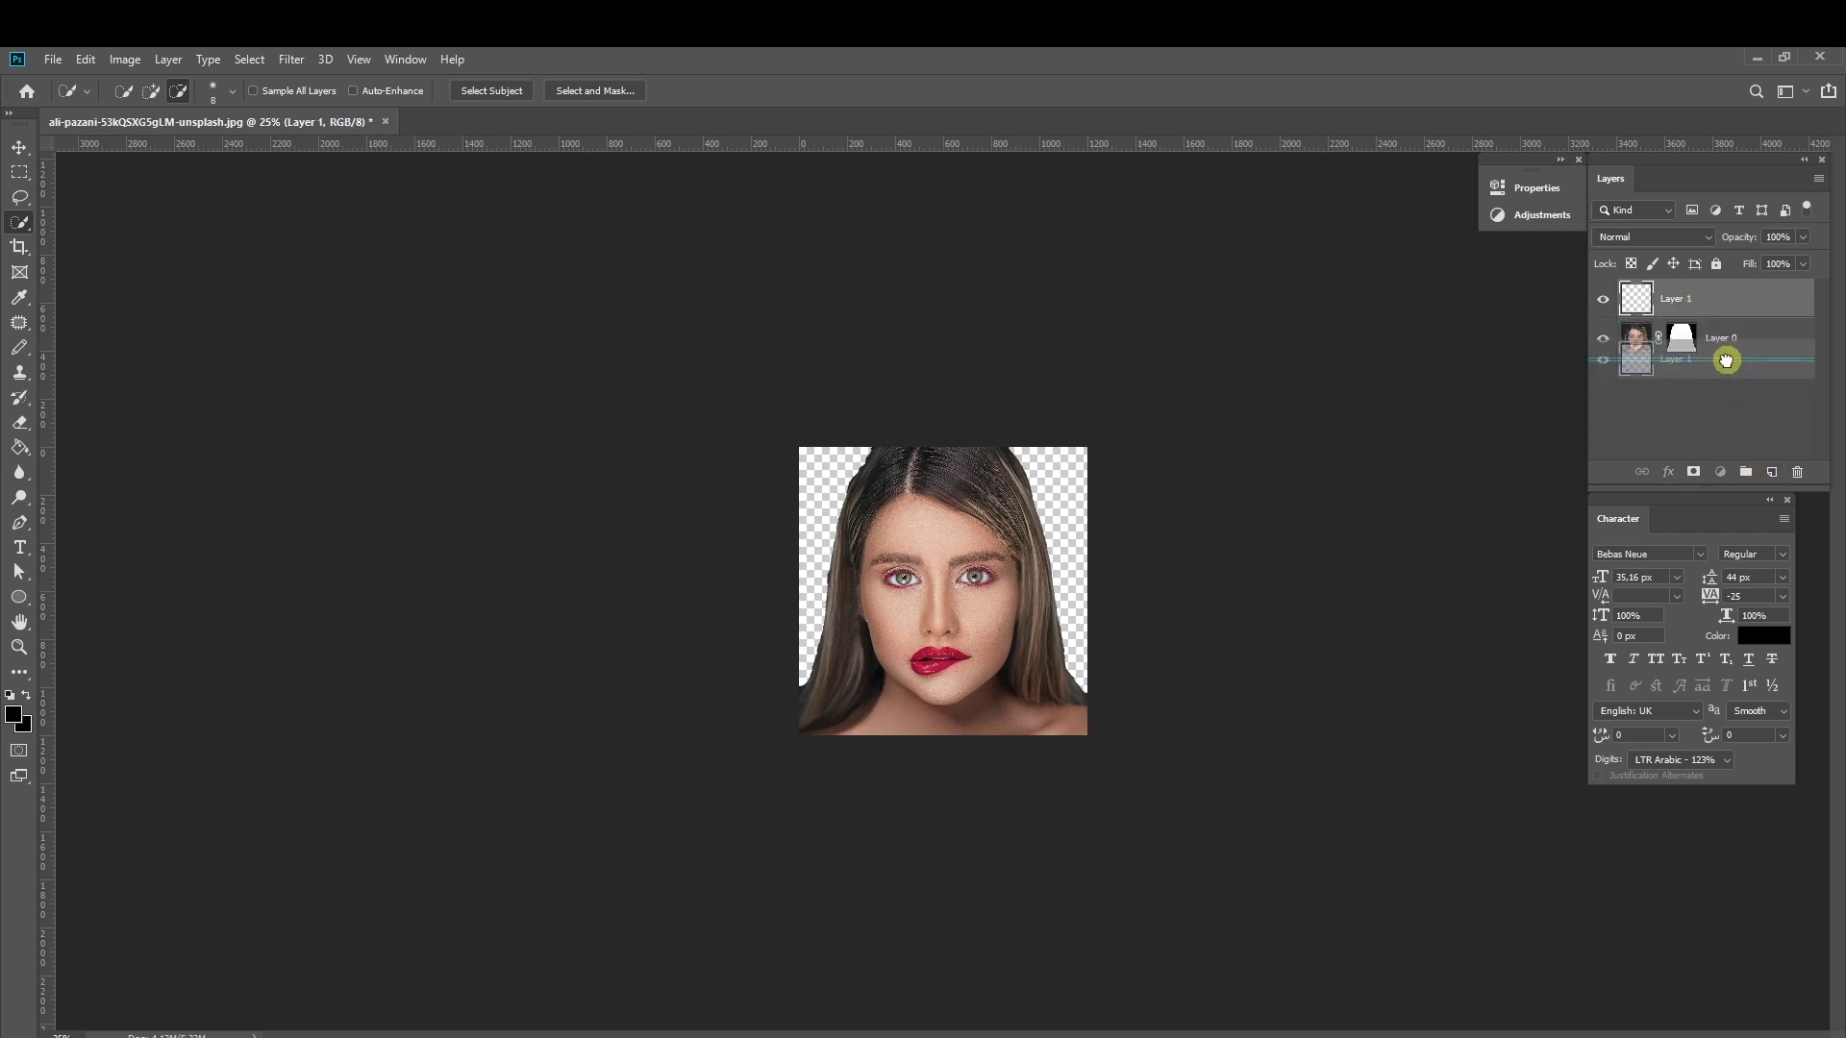
# Move Layer 1 below the portrait layer and fill it with black #000000
pyautogui.moveTo(1729, 302); pyautogui.dragTo(1727, 357)
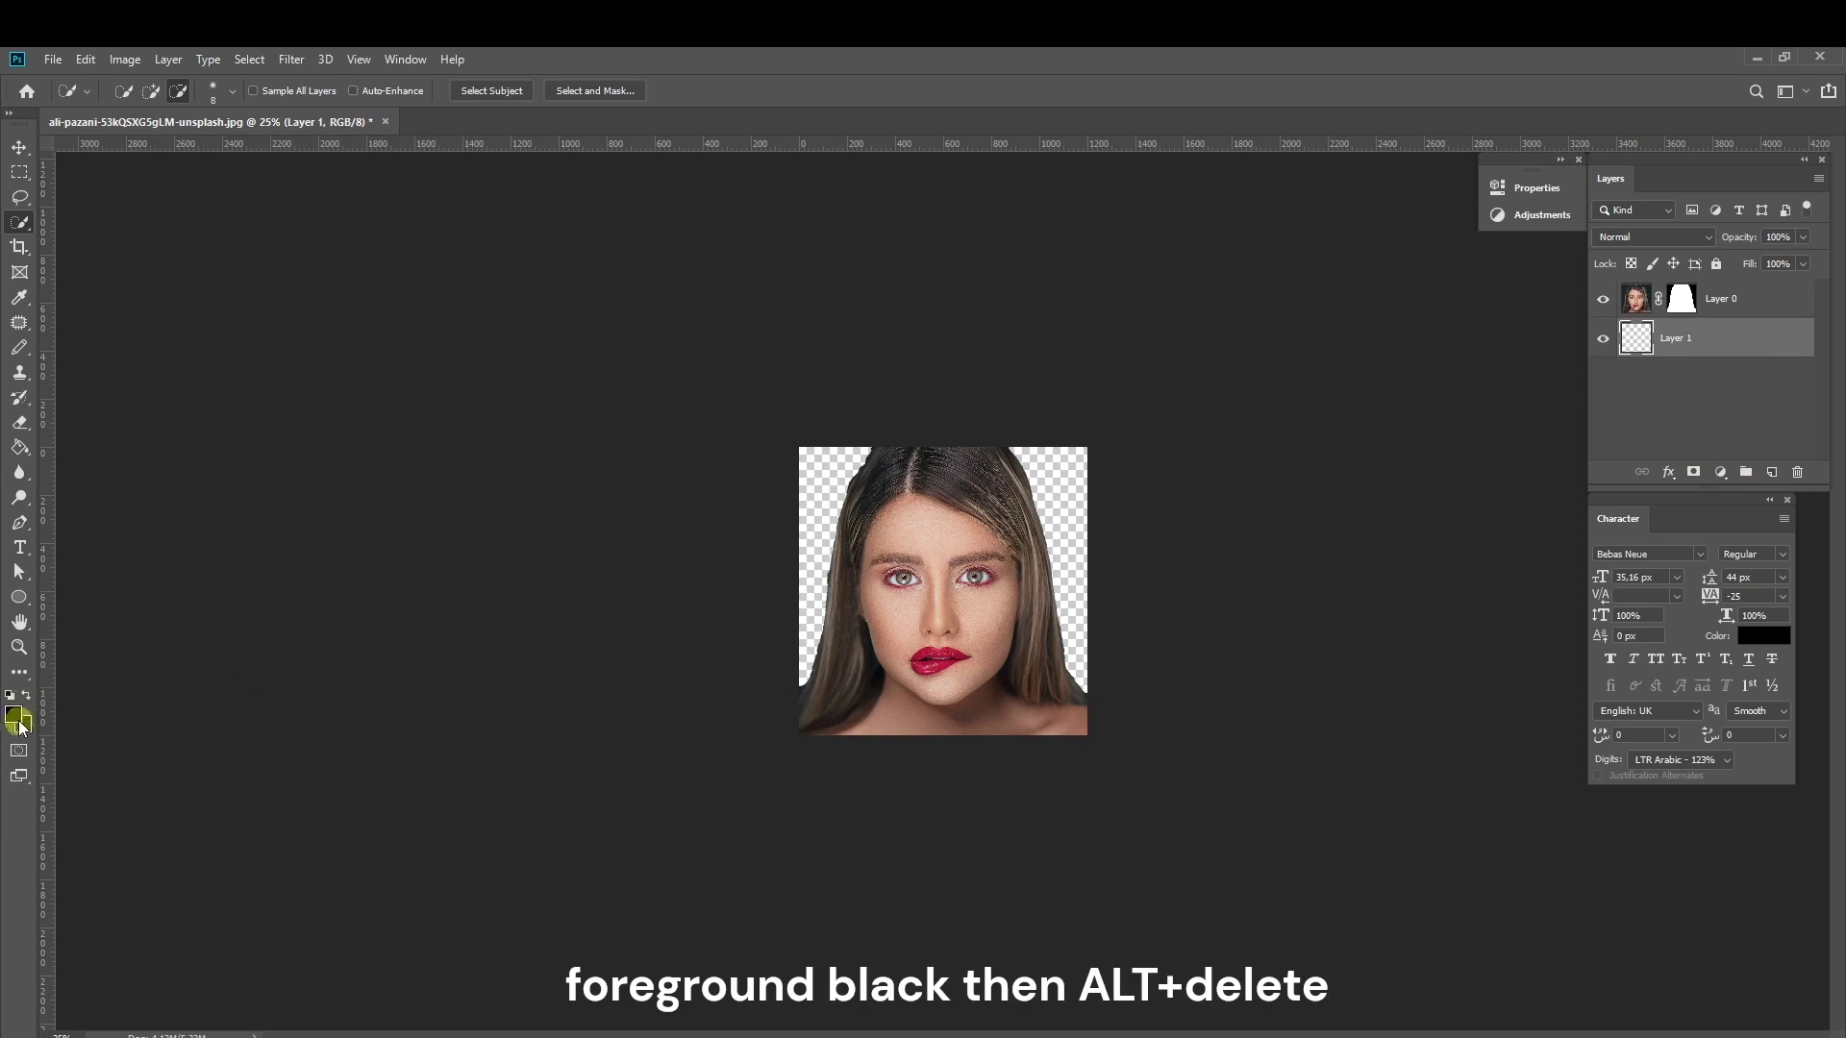
pyautogui.click(13, 713)
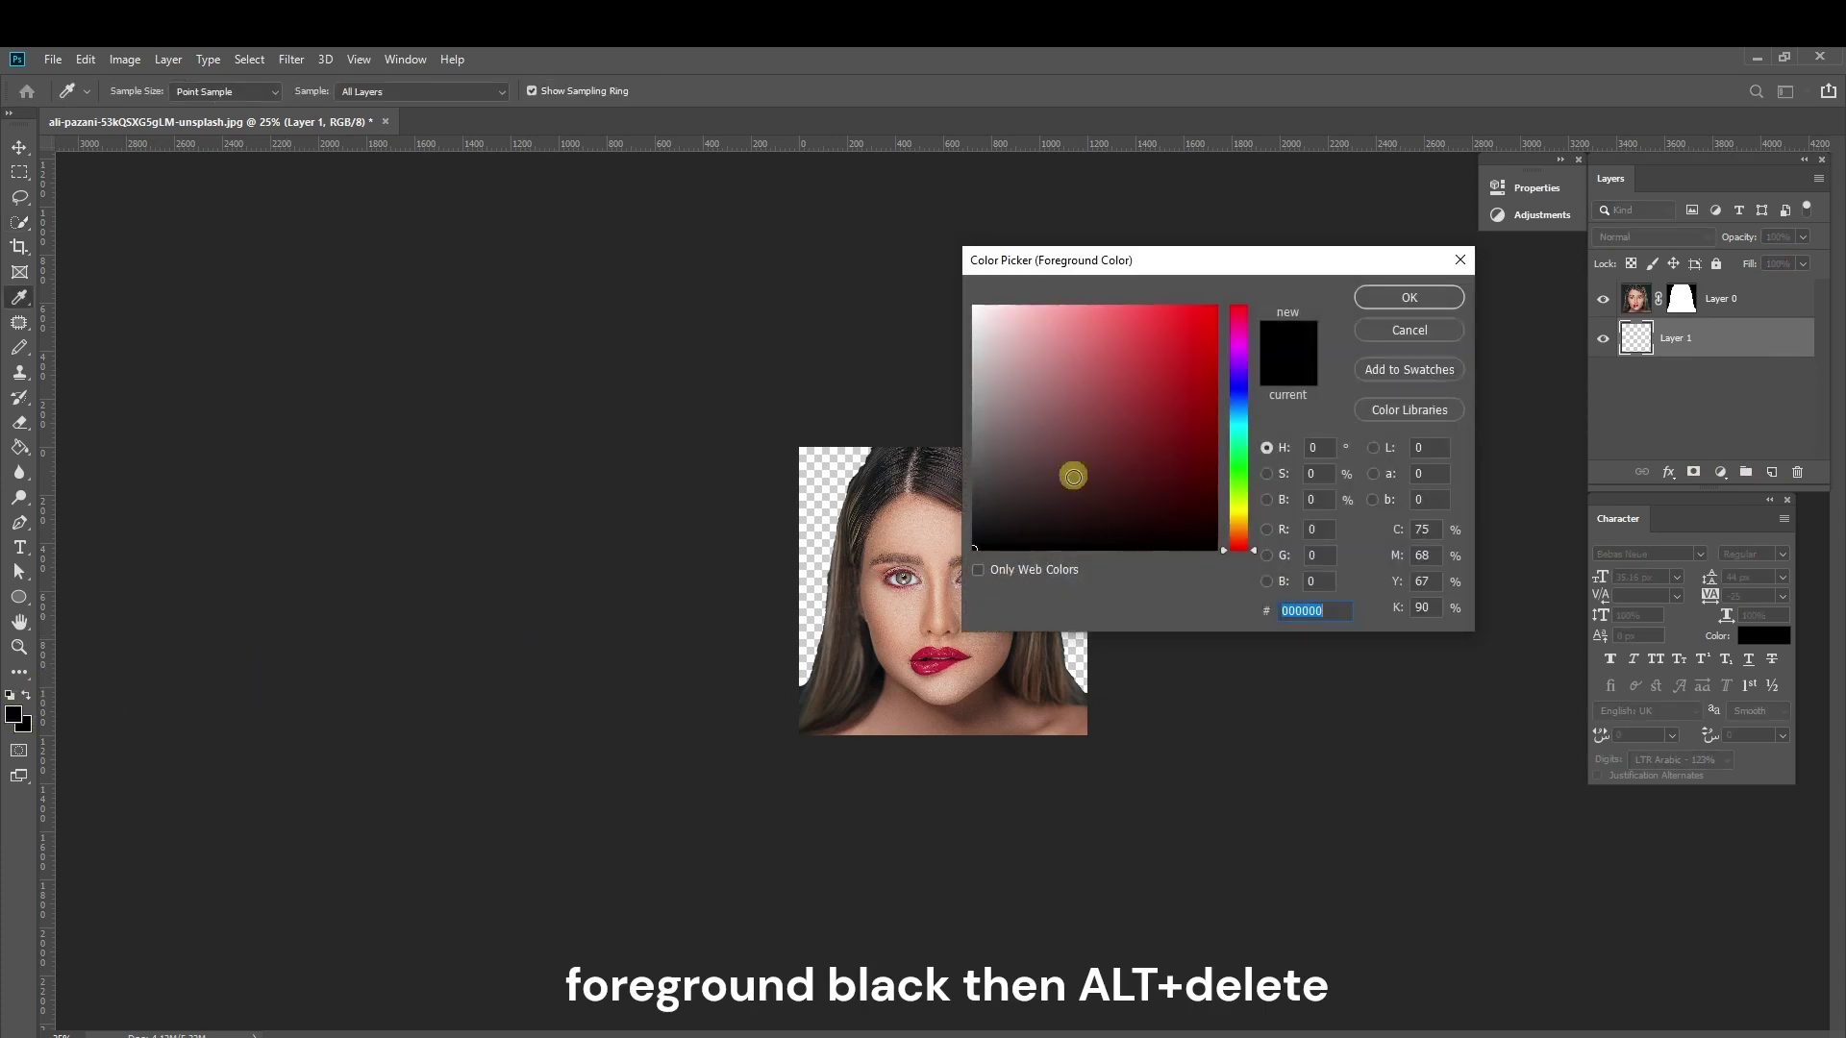
pyautogui.click(1394, 304)
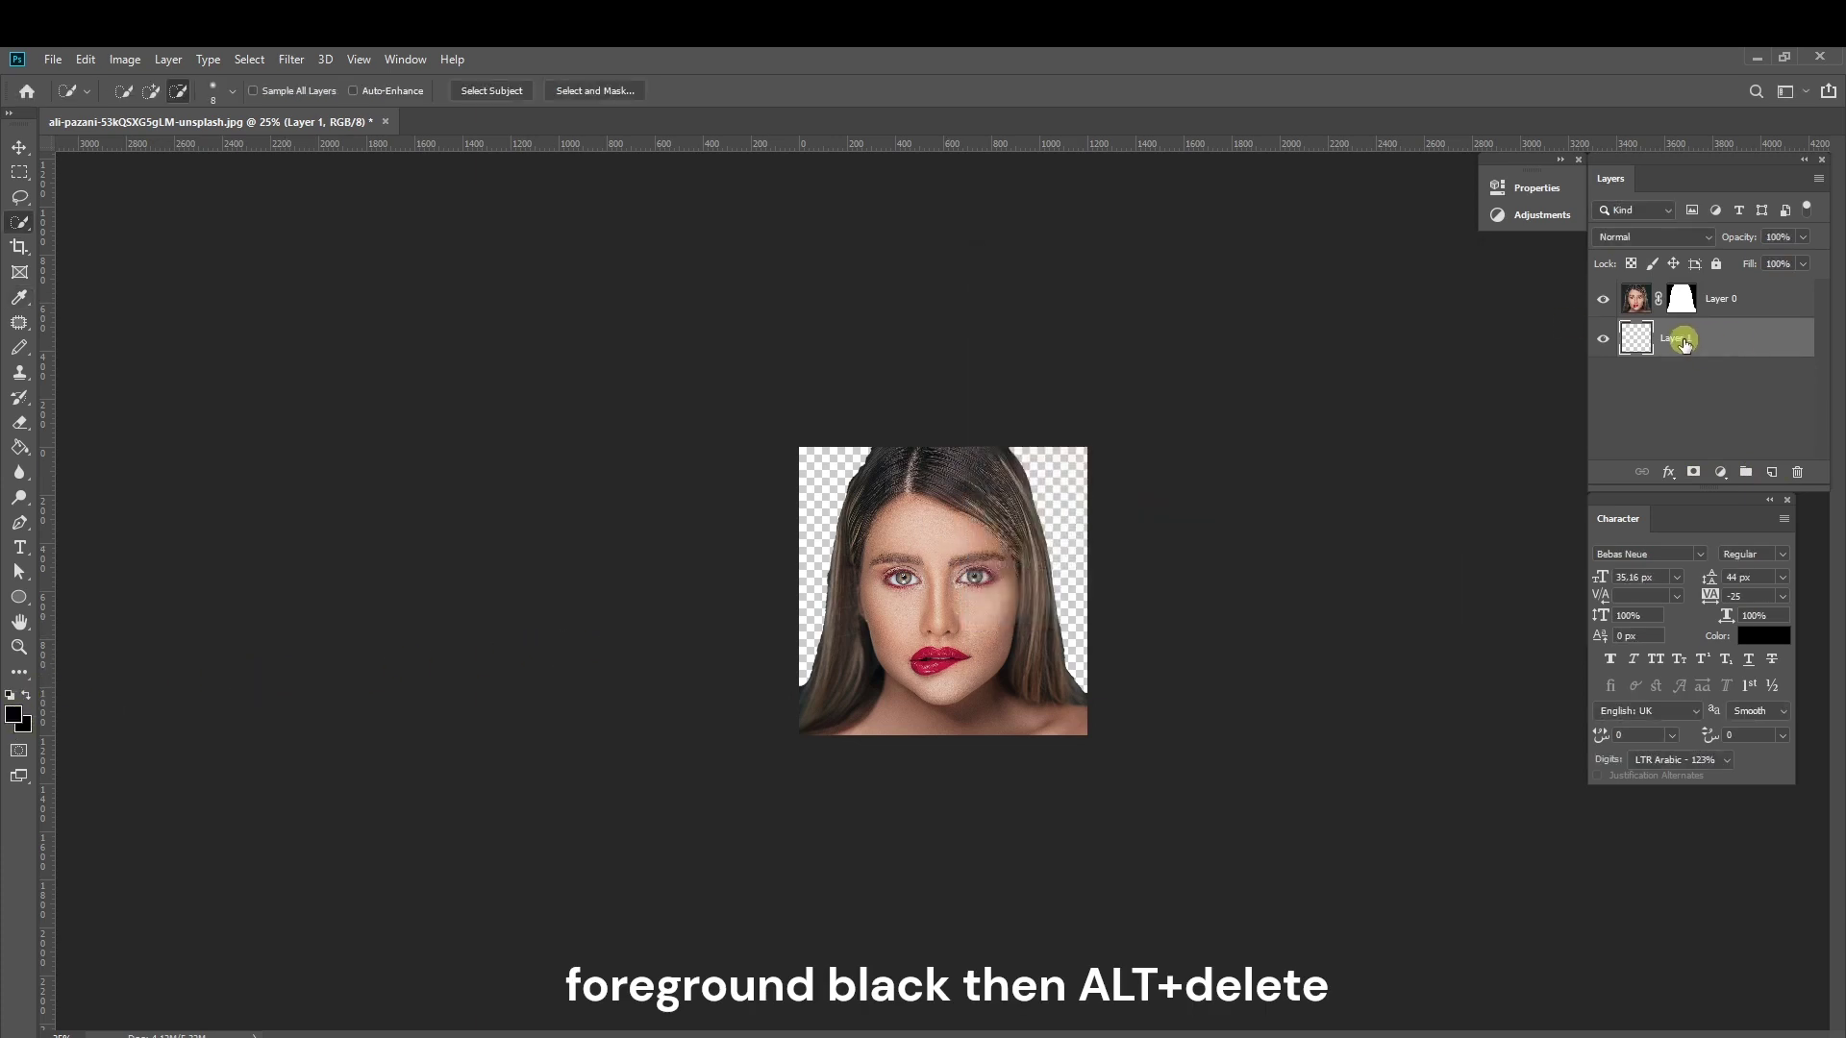
pyautogui.hotkey('alt', 'Delete')
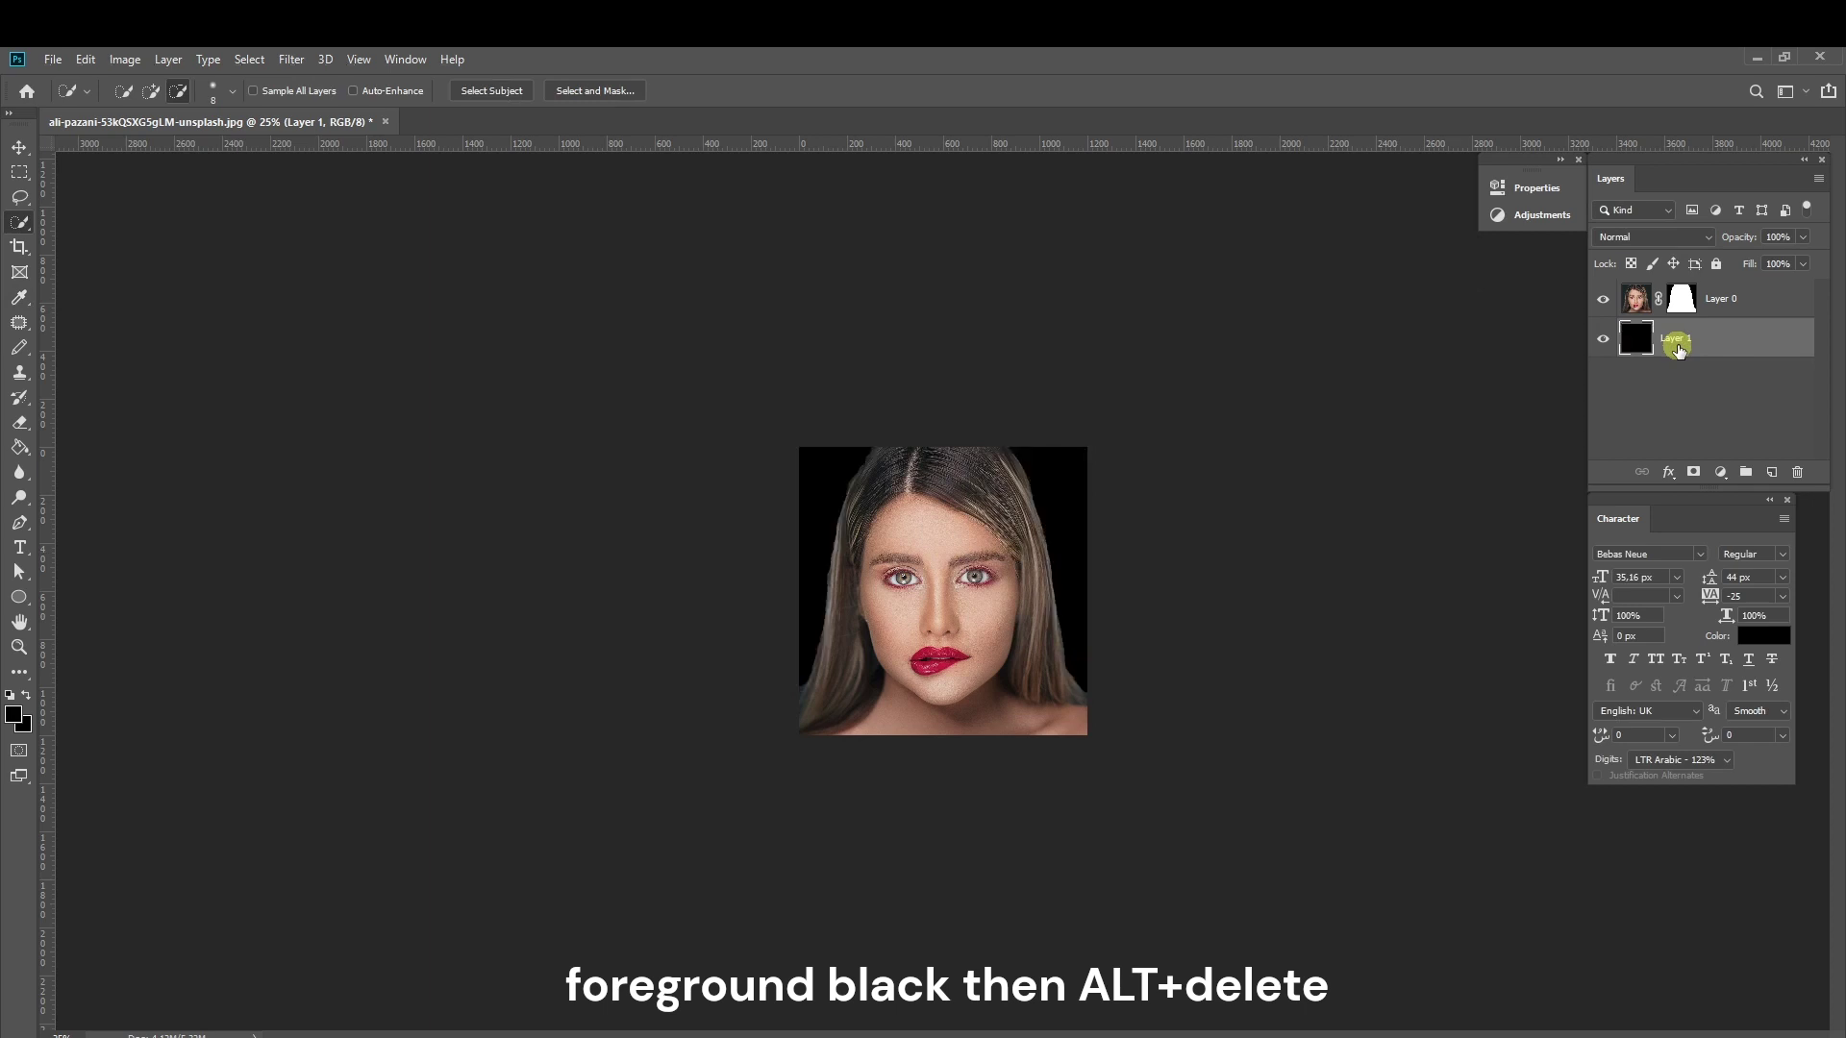
pyautogui.click(1638, 300)
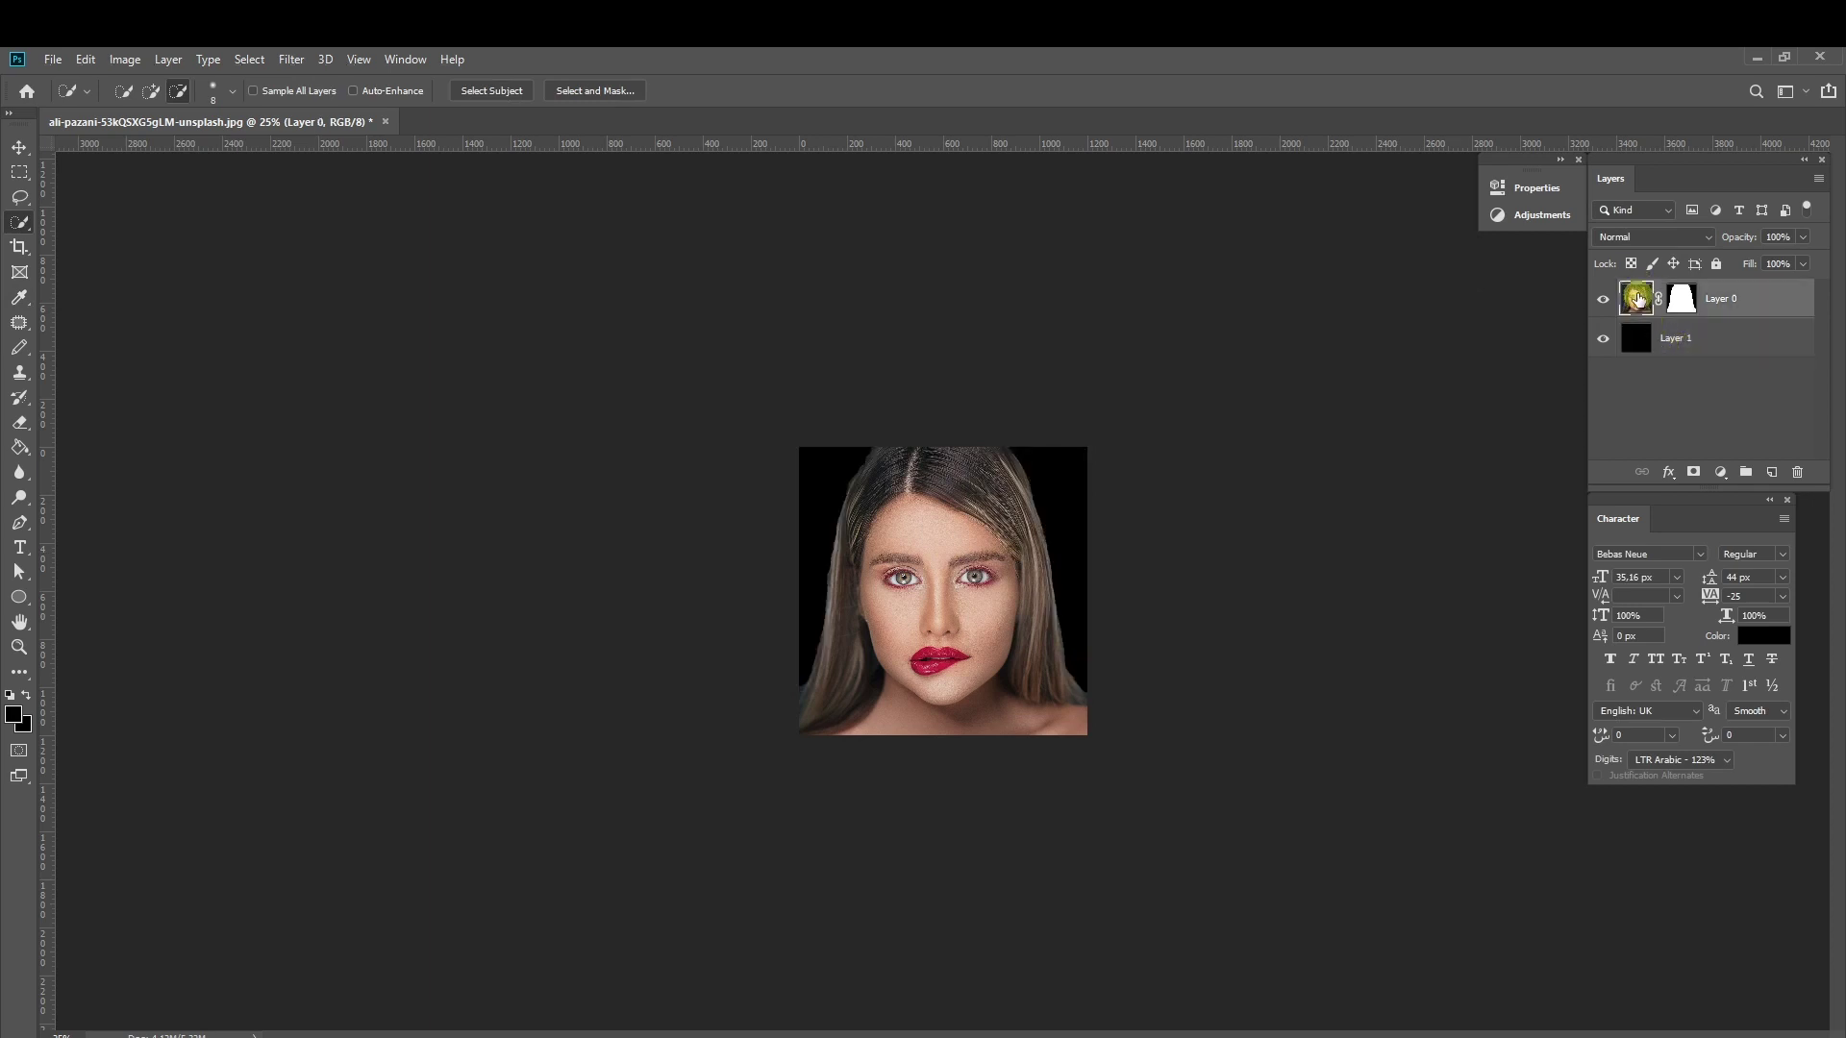
pyautogui.click(1721, 471)
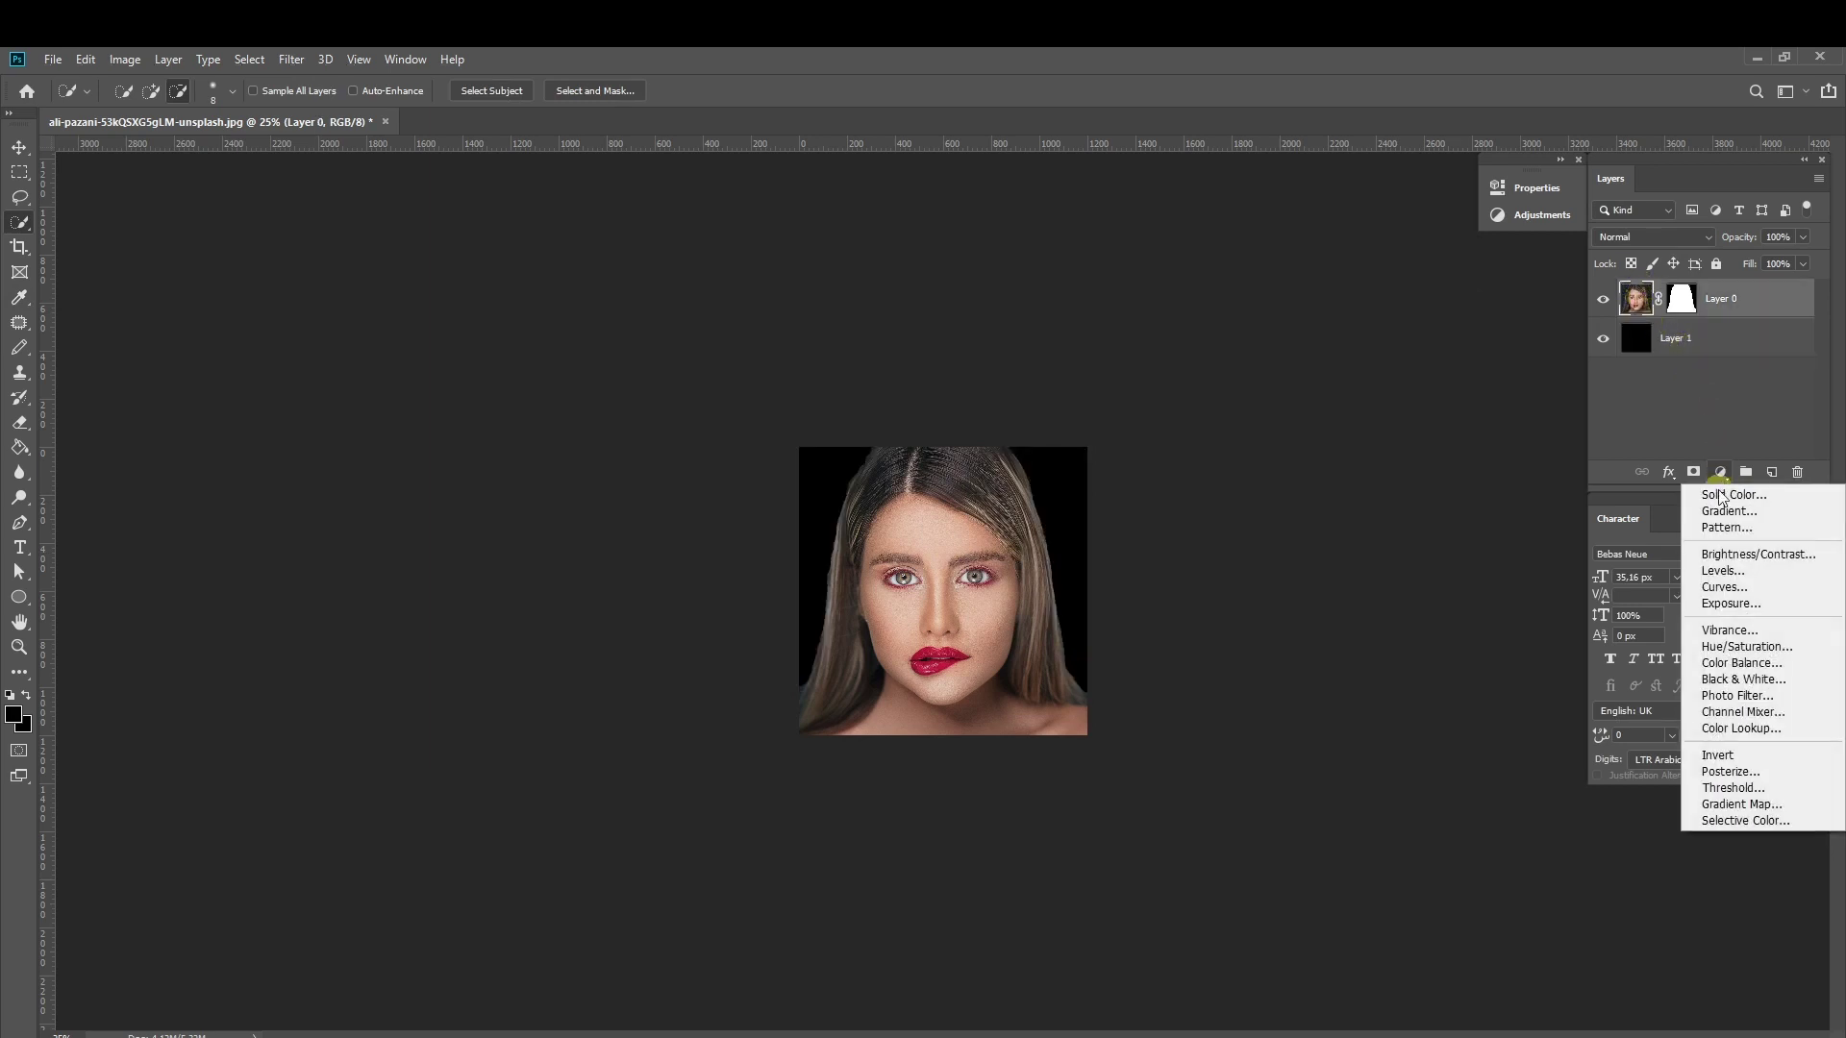
# Add a Black & White adjustment with the High Contrast Blue Filter preset, targeting its mask
pyautogui.click(1742, 680)
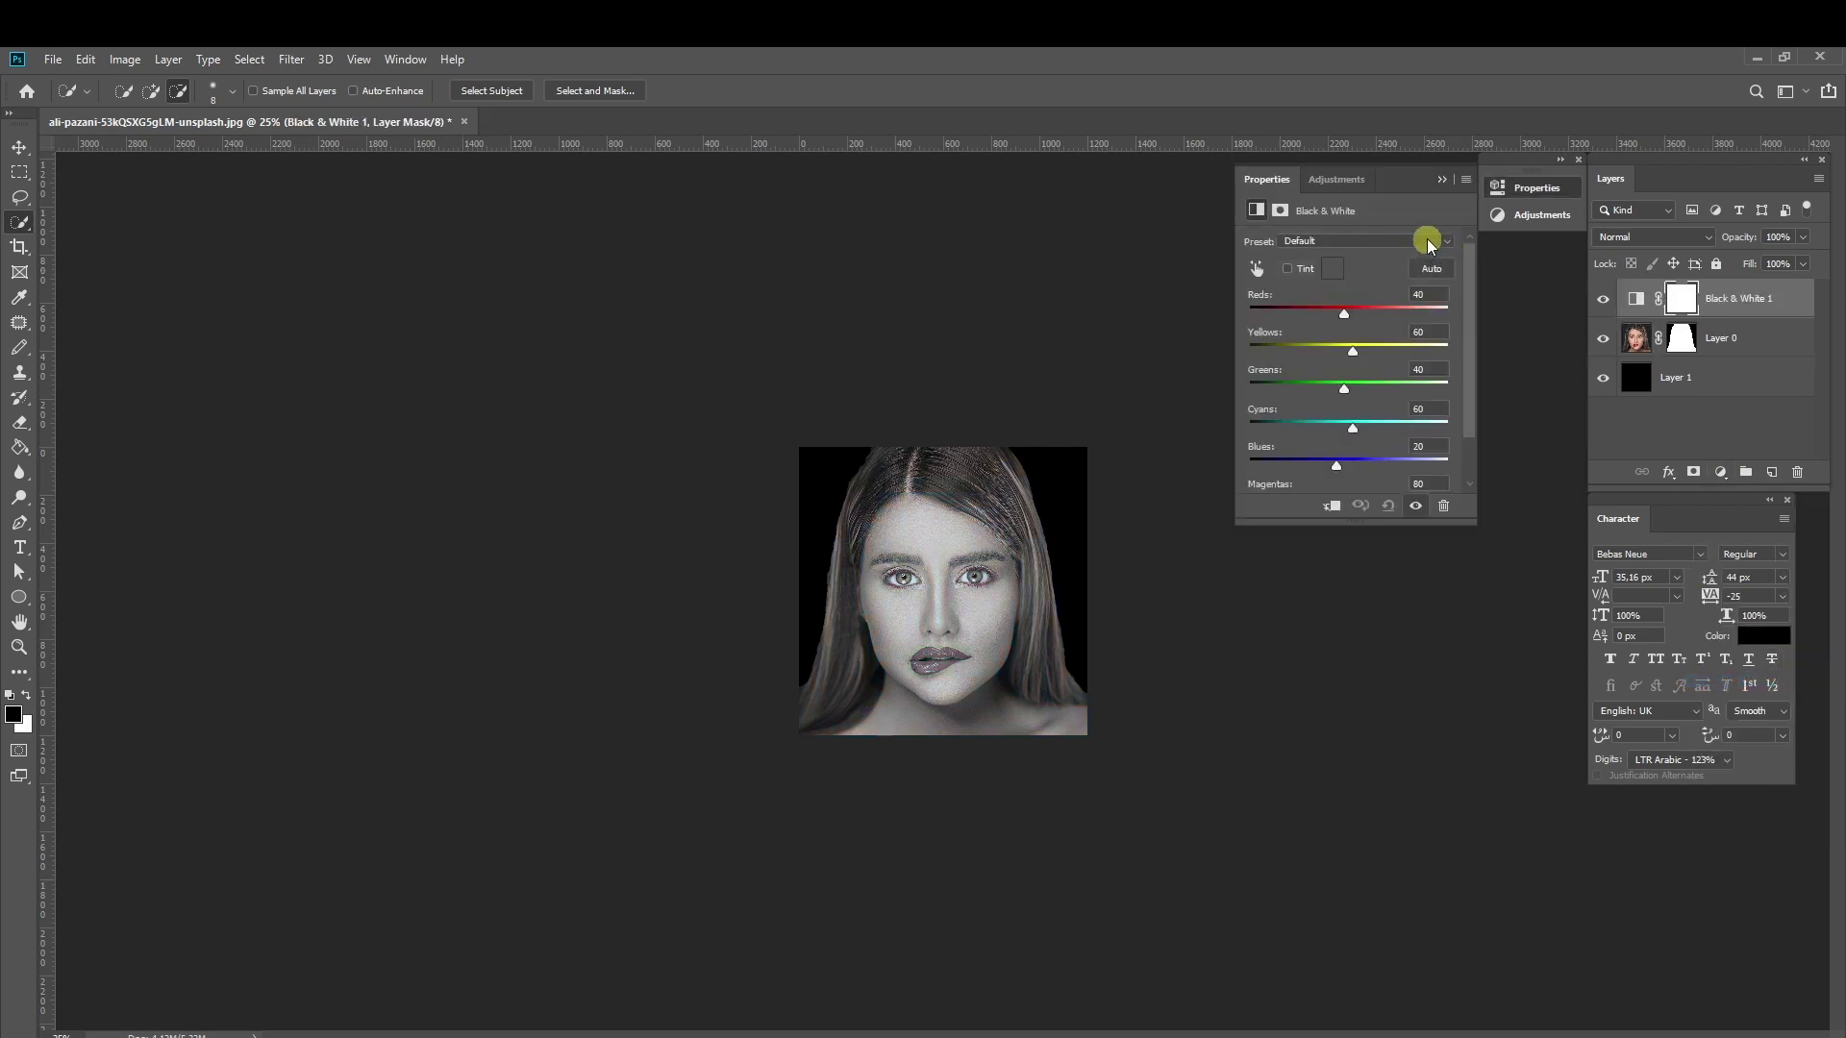
pyautogui.click(1427, 241)
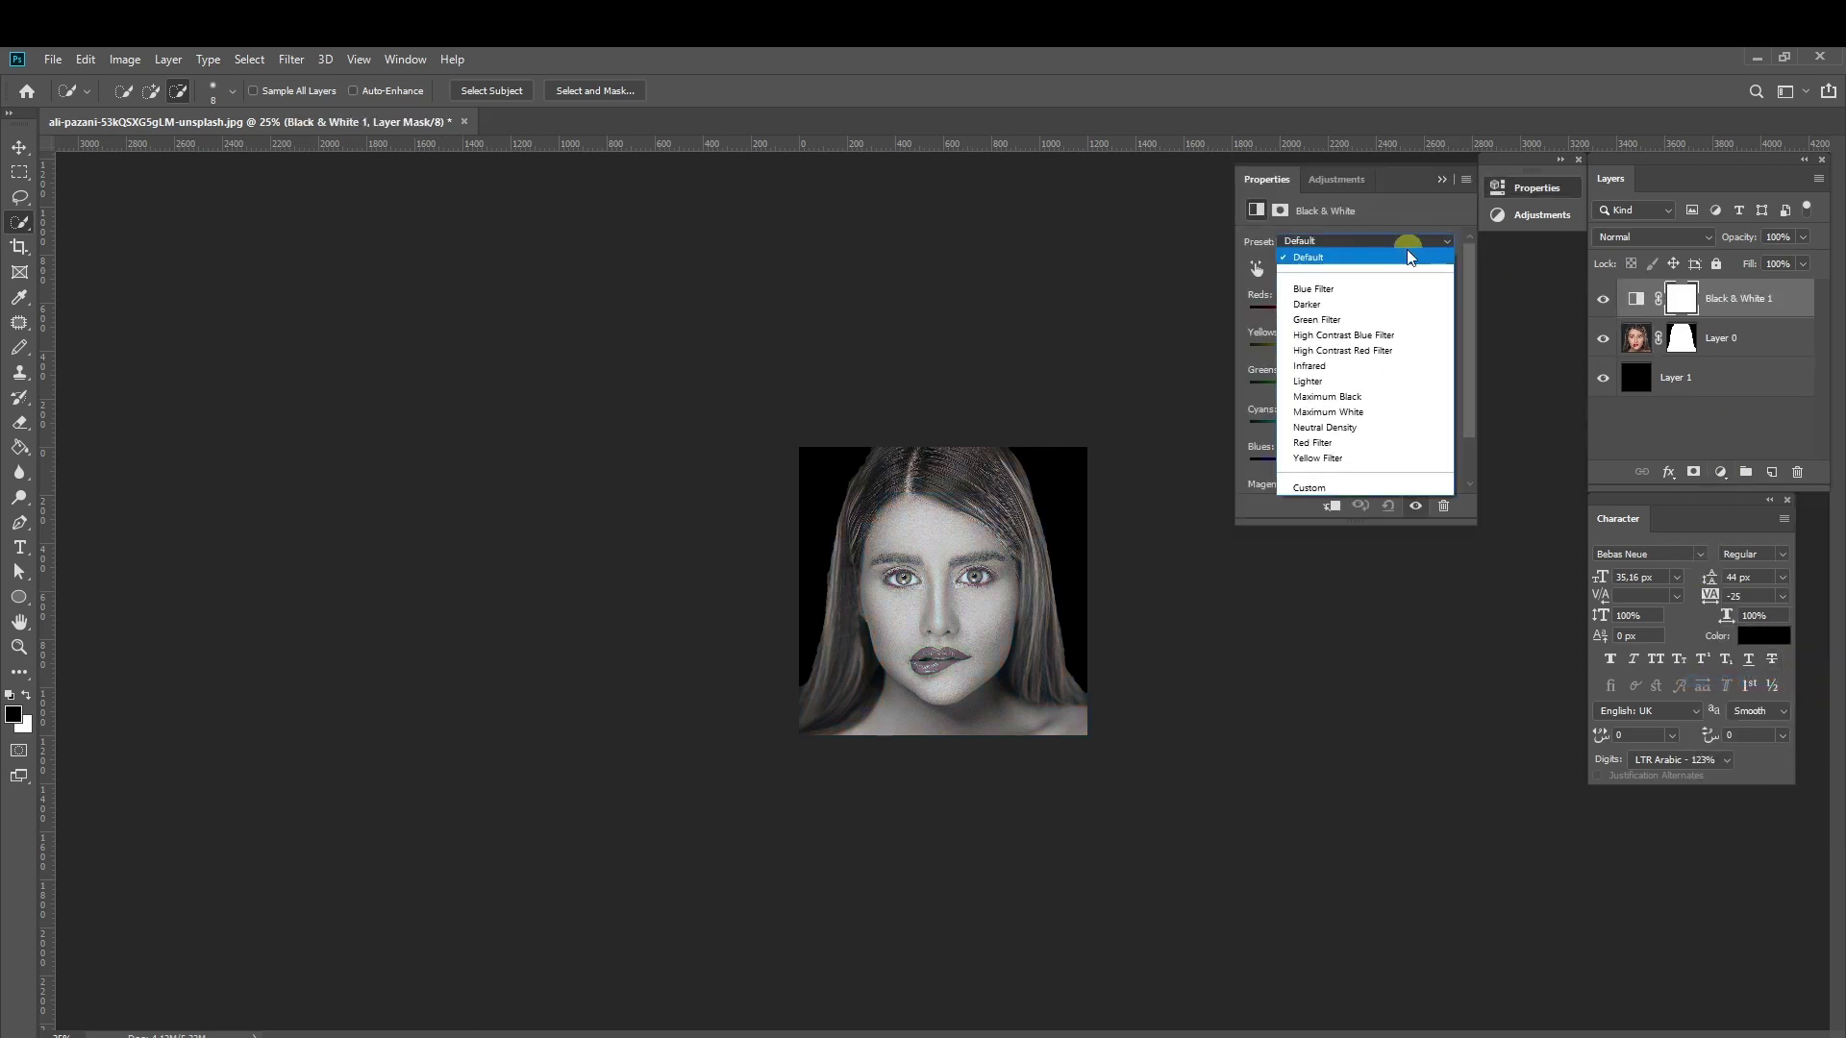
pyautogui.click(1411, 337)
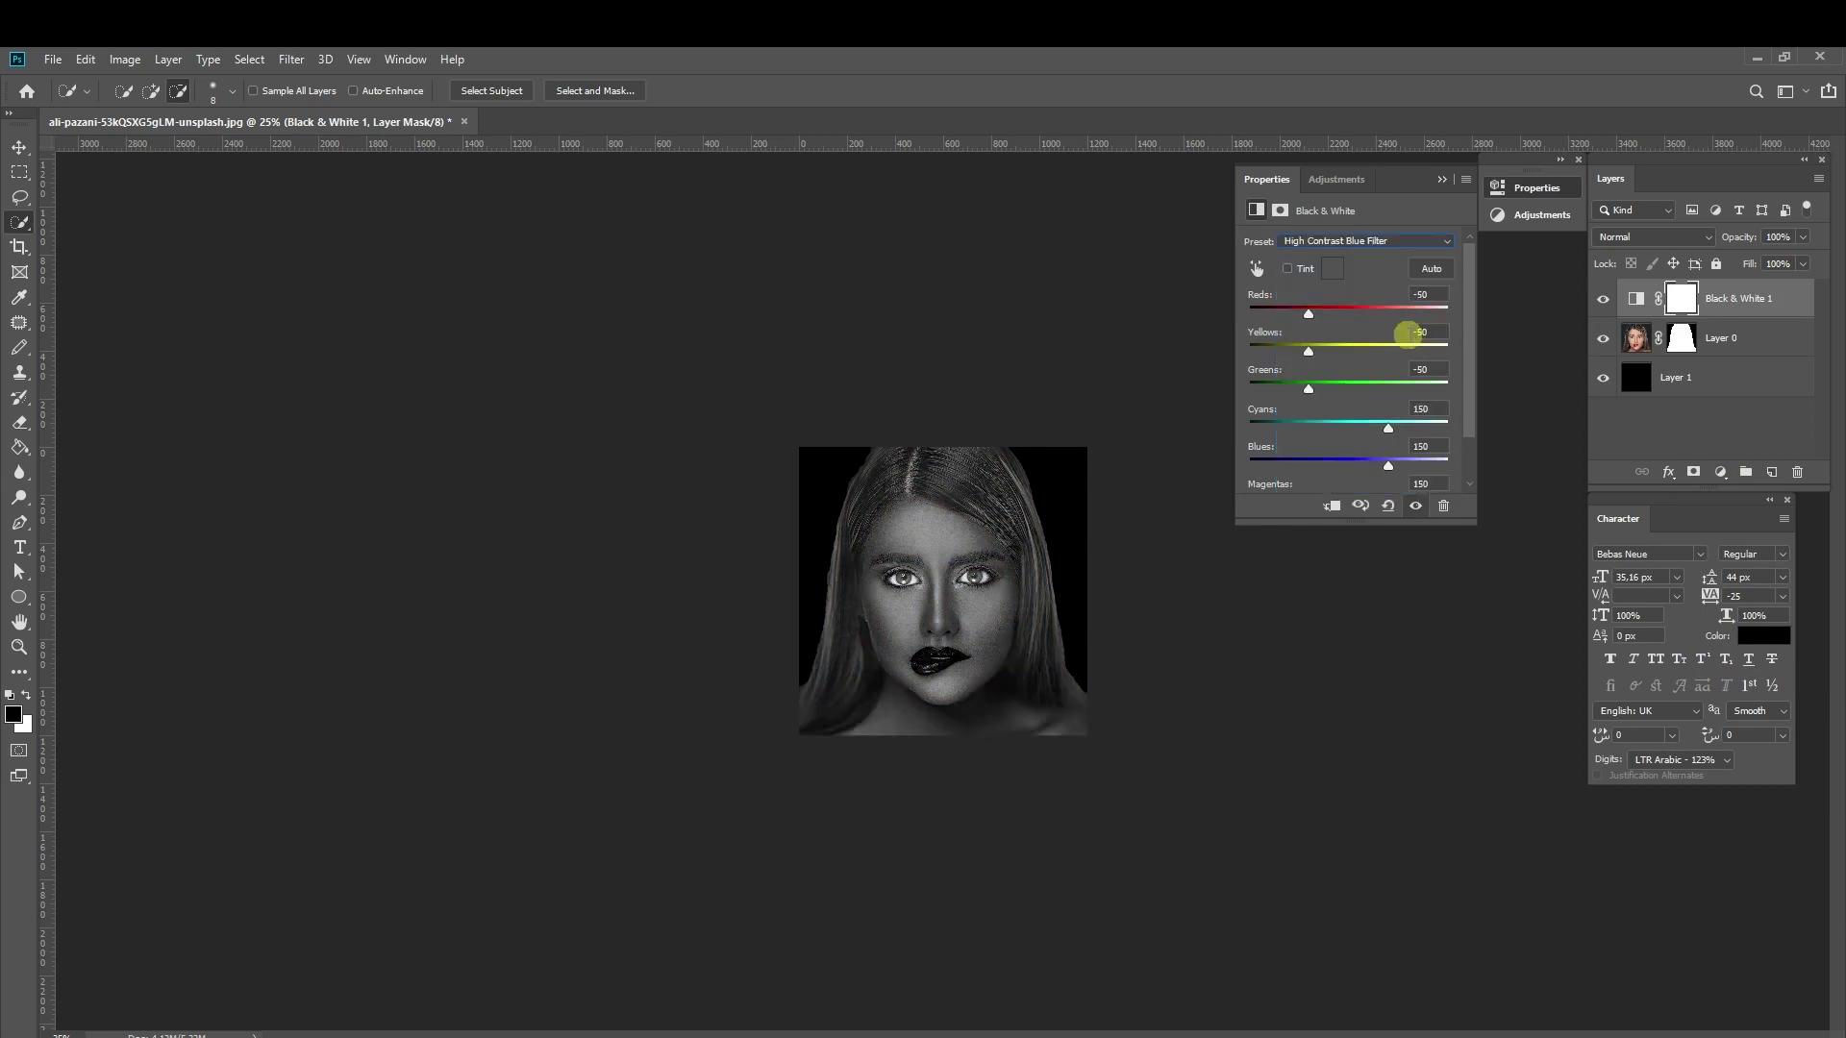
pyautogui.click(1445, 185)
pyautogui.click(1674, 305)
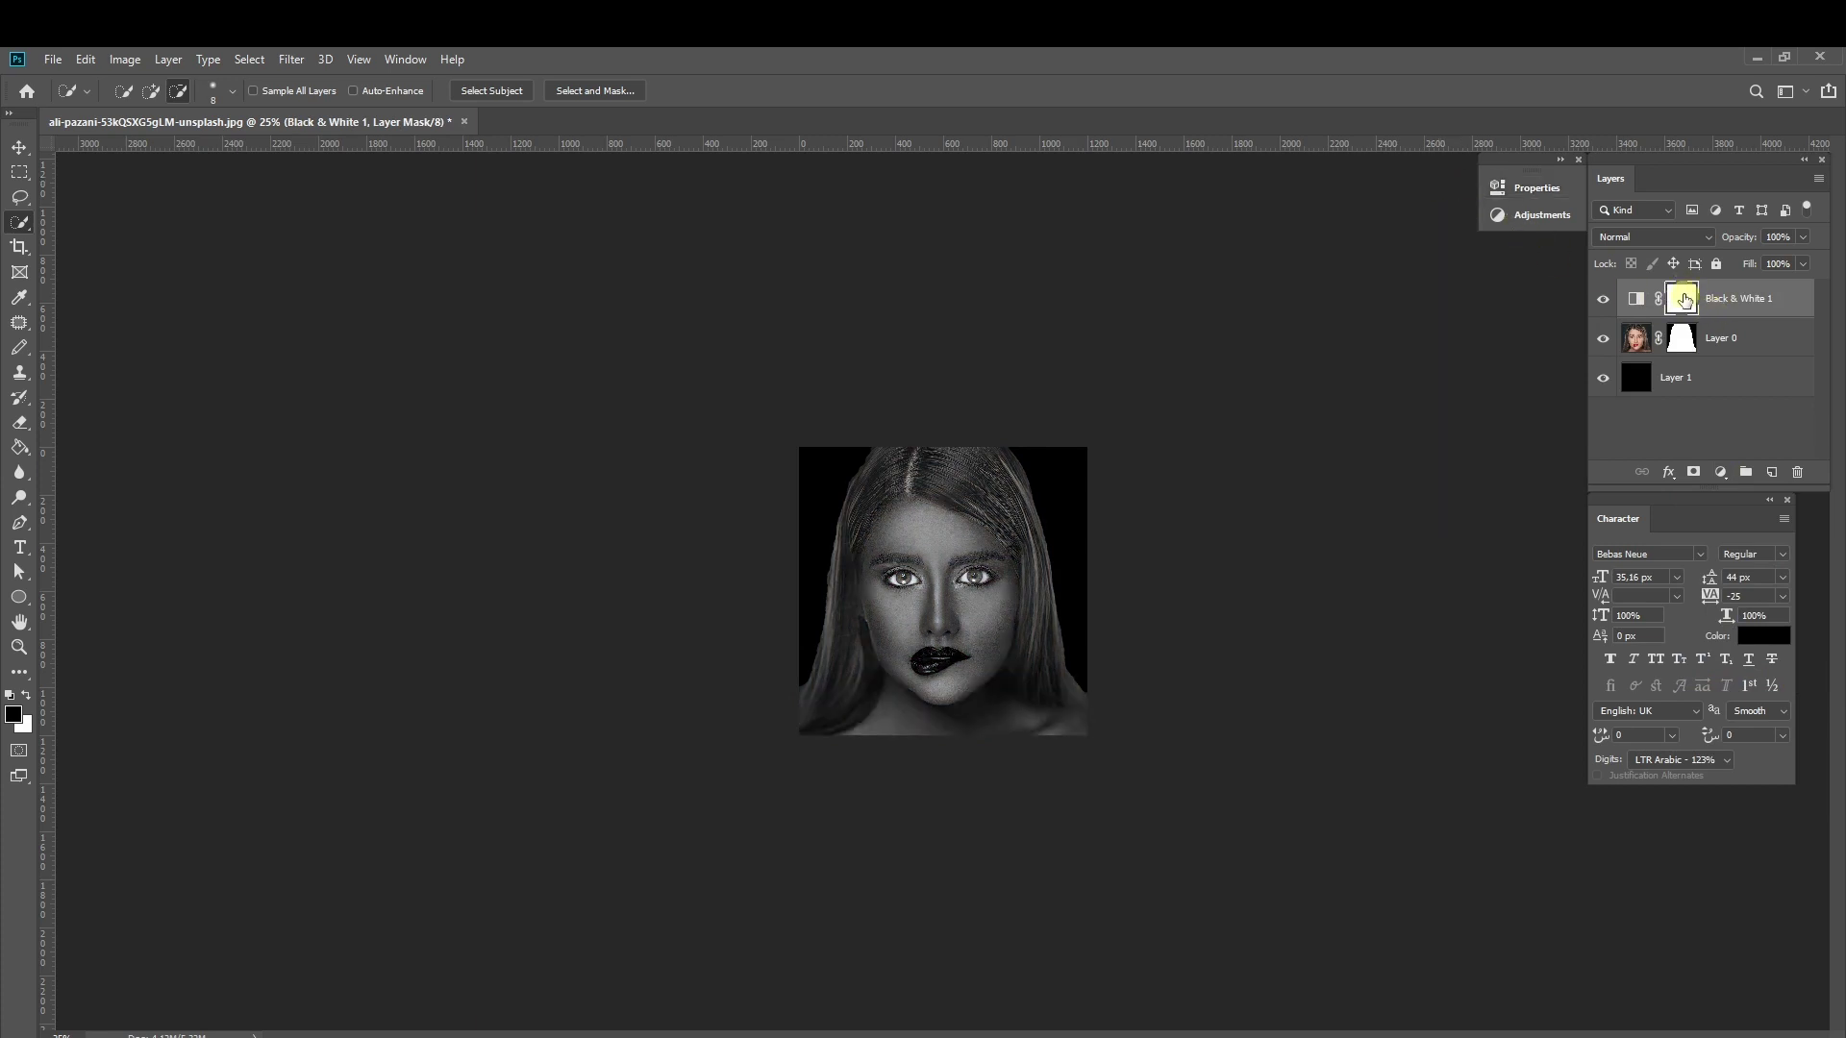
# Switch to the Pencil tool and give it a hard-edged brush
pyautogui.scroll(5, 1033, 582)
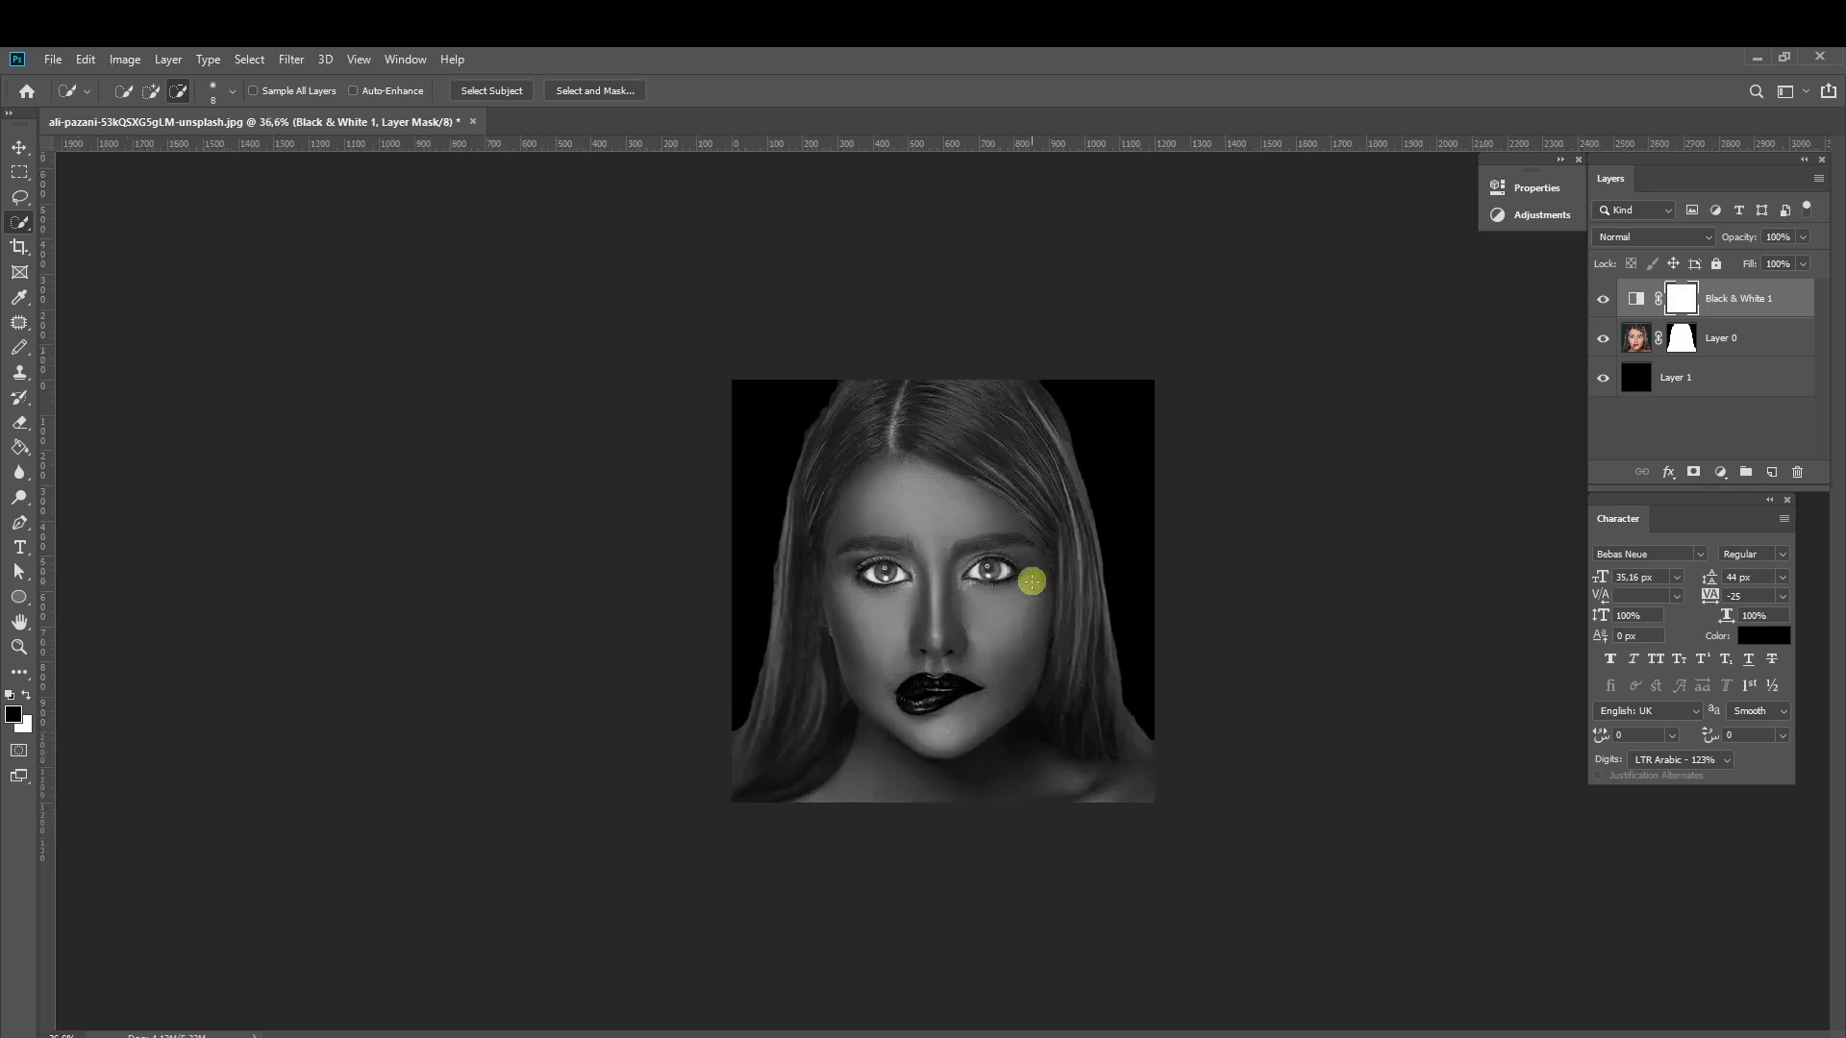
pyautogui.scroll(2, 1038, 588)
pyautogui.scroll(2, 869, 516)
pyautogui.scroll(2, 857, 523)
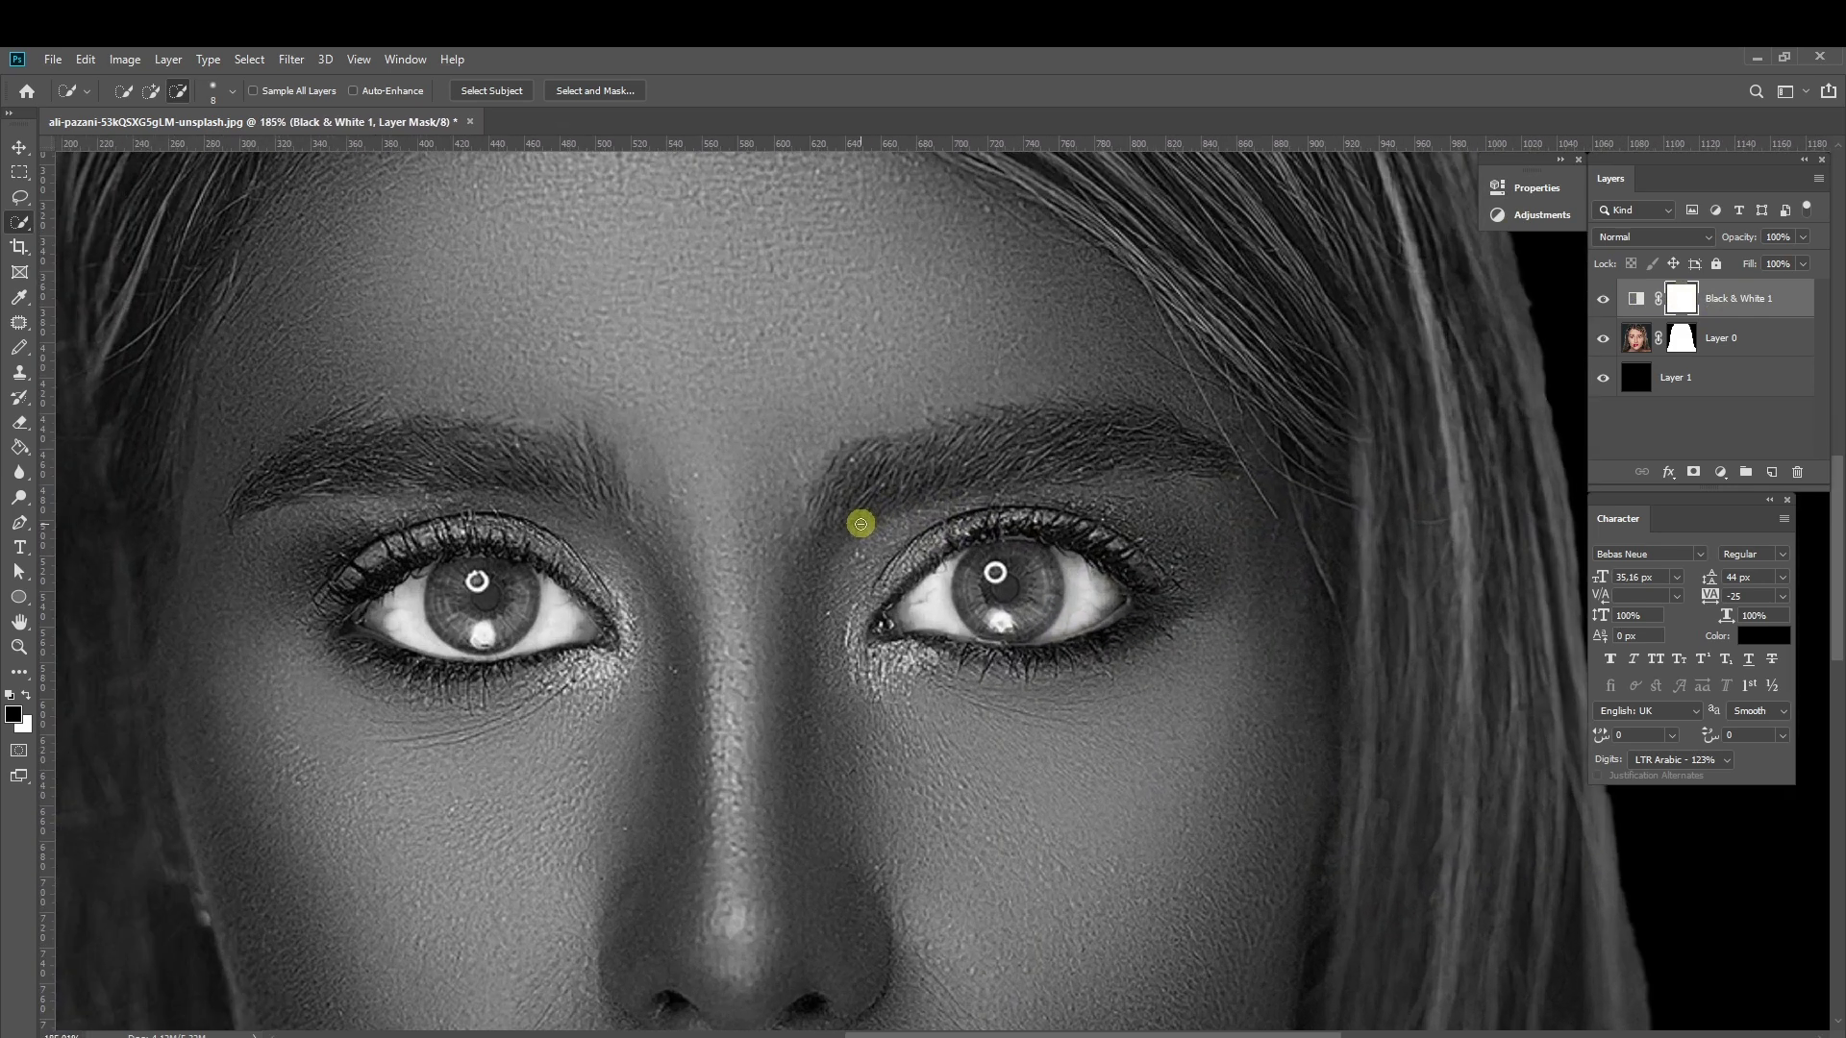
pyautogui.scroll(2, 867, 519)
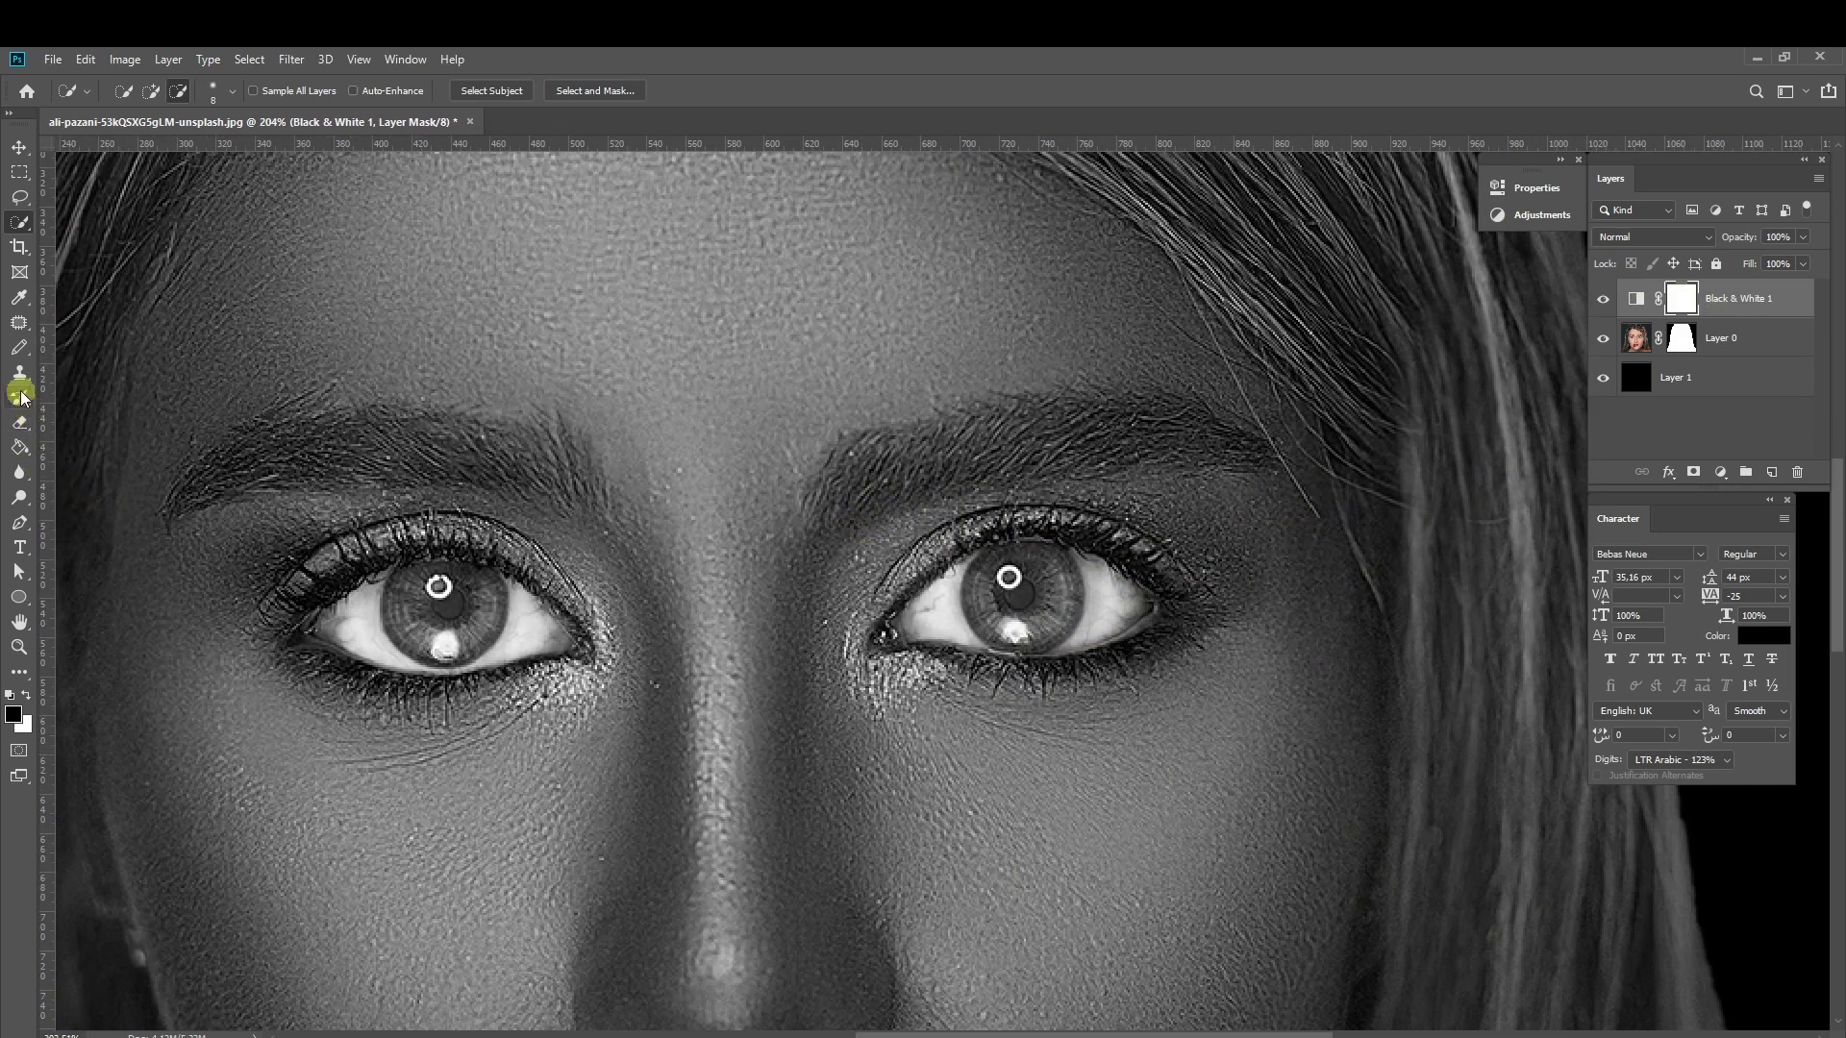
pyautogui.moveTo(26, 354); pyautogui.dragTo(131, 368)
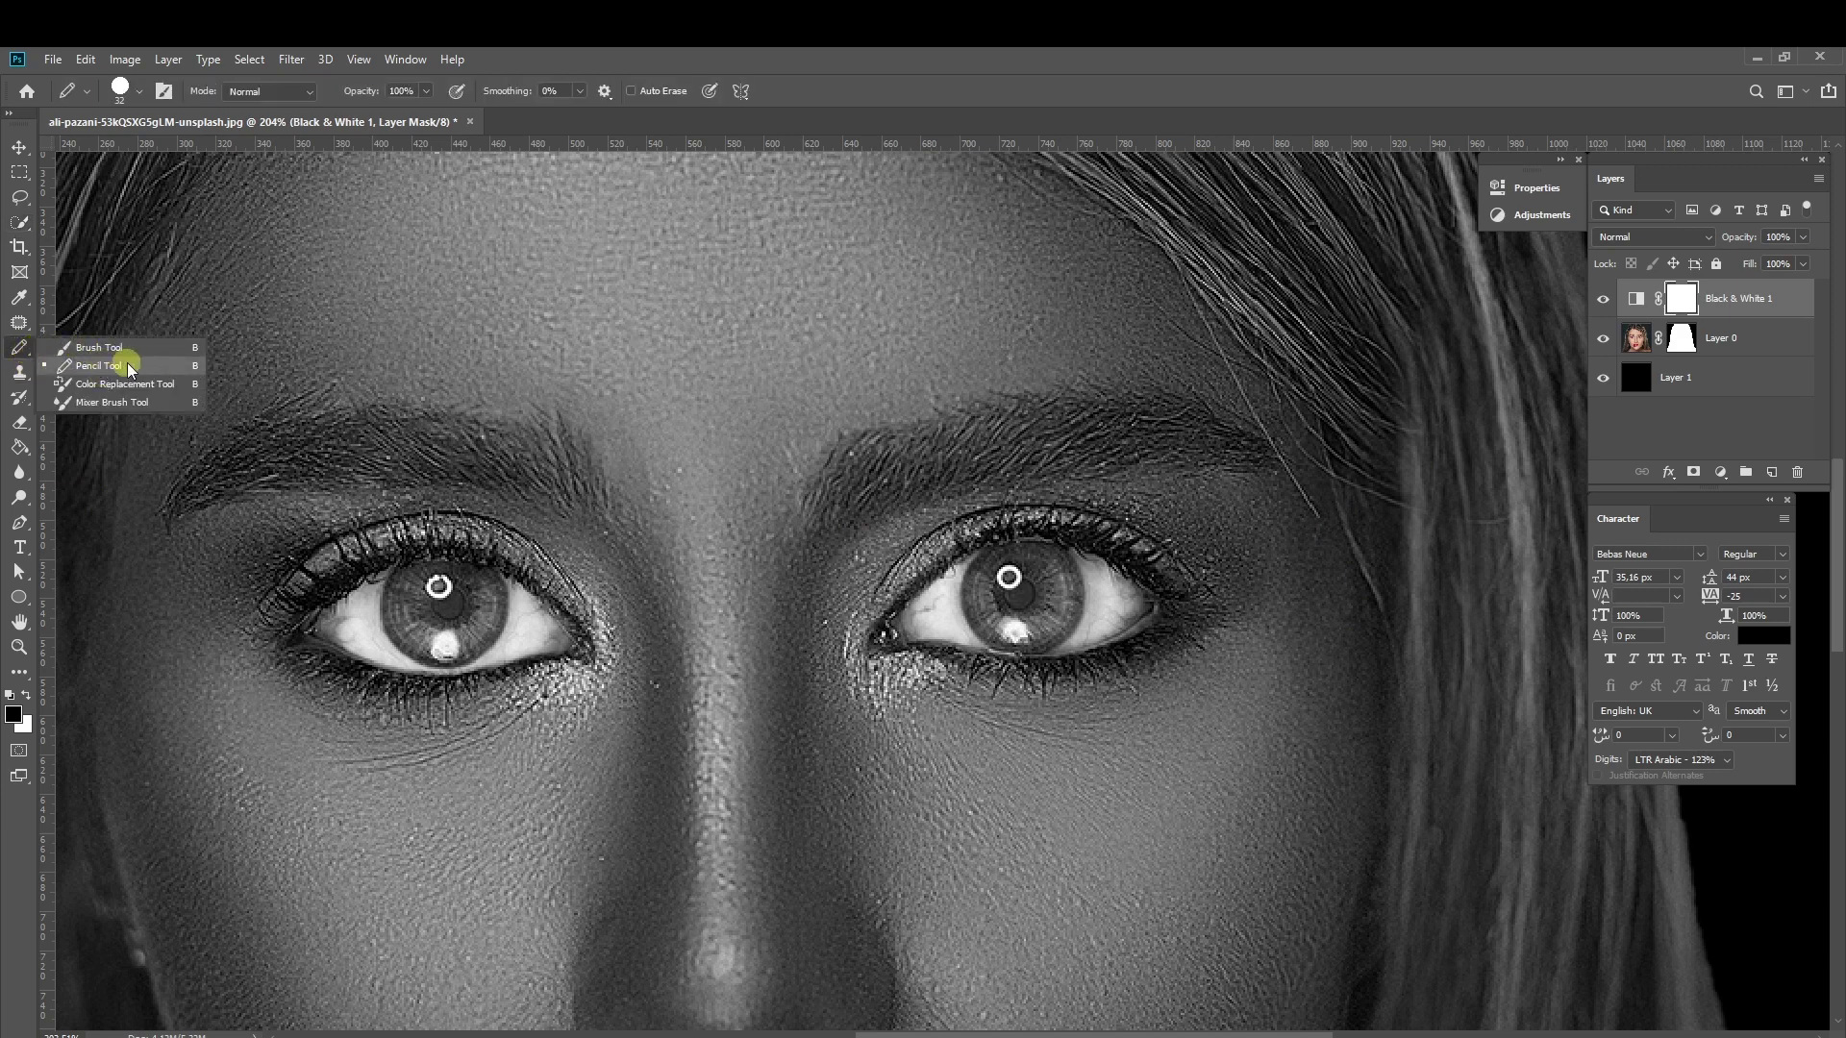
pyautogui.click(139, 93)
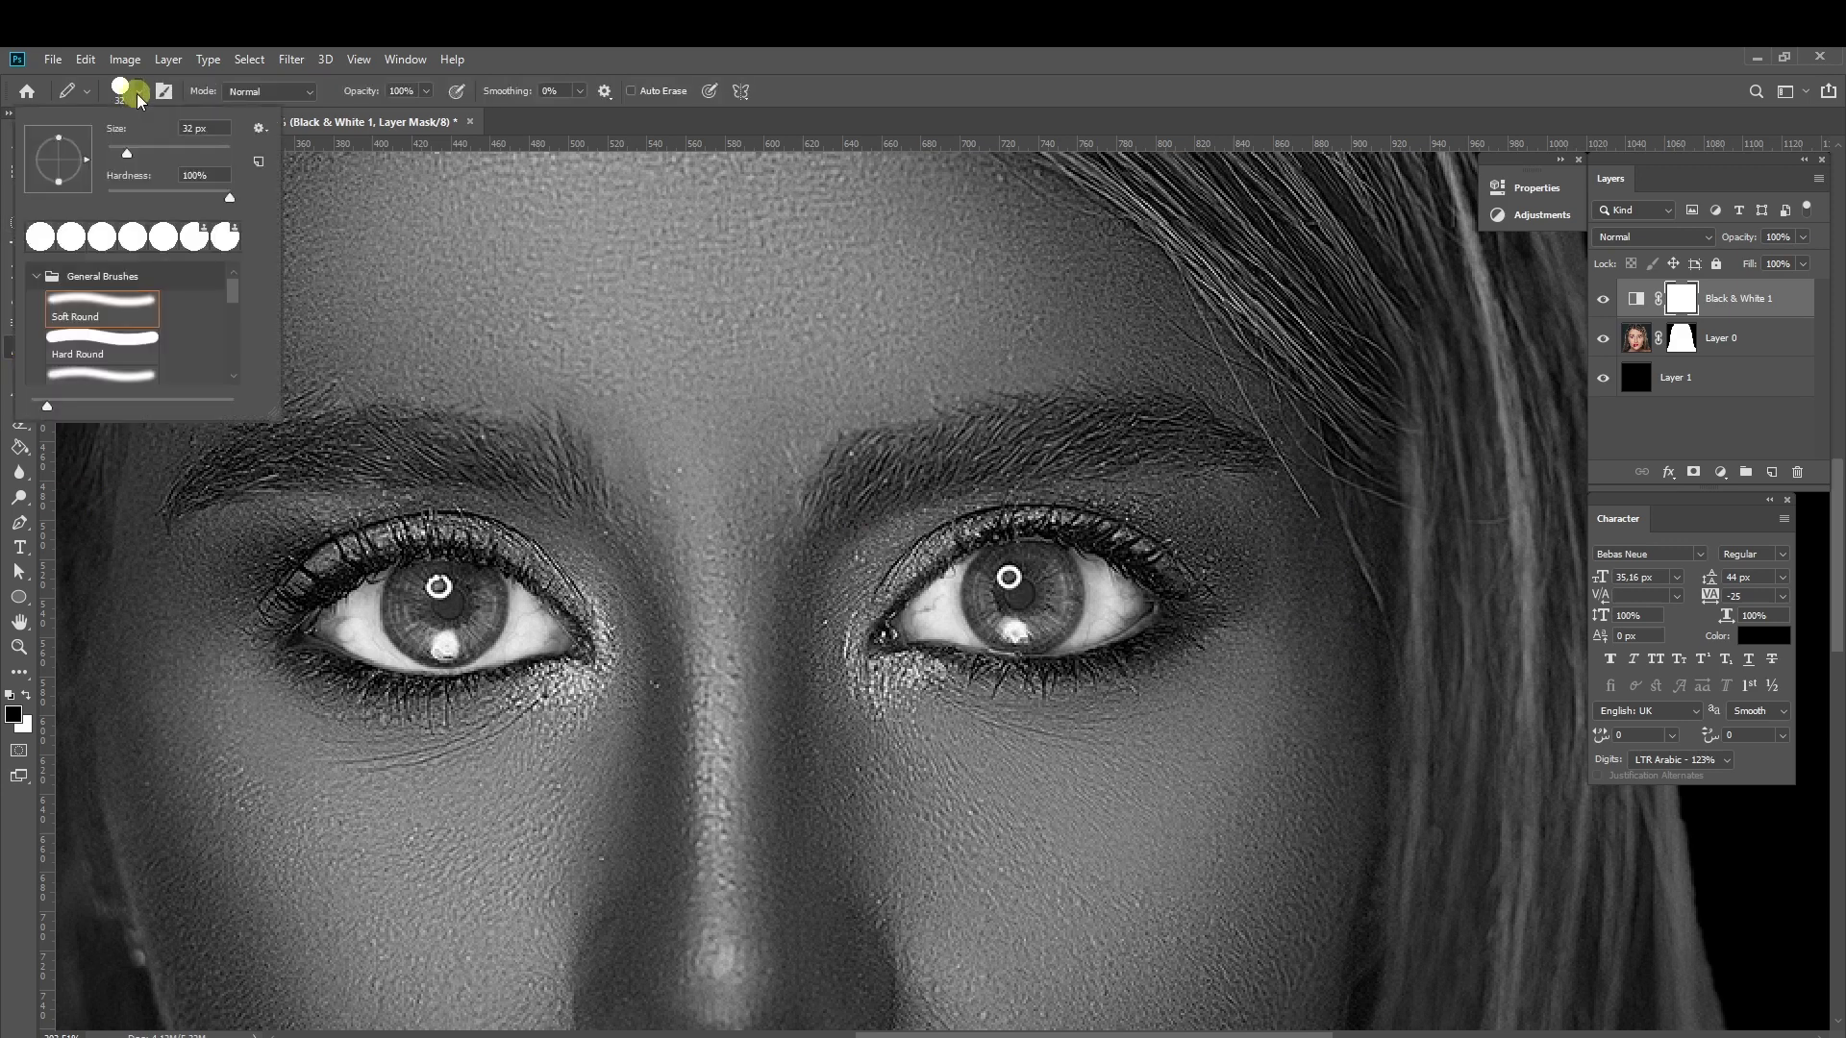
pyautogui.click(231, 198)
pyautogui.click(136, 93)
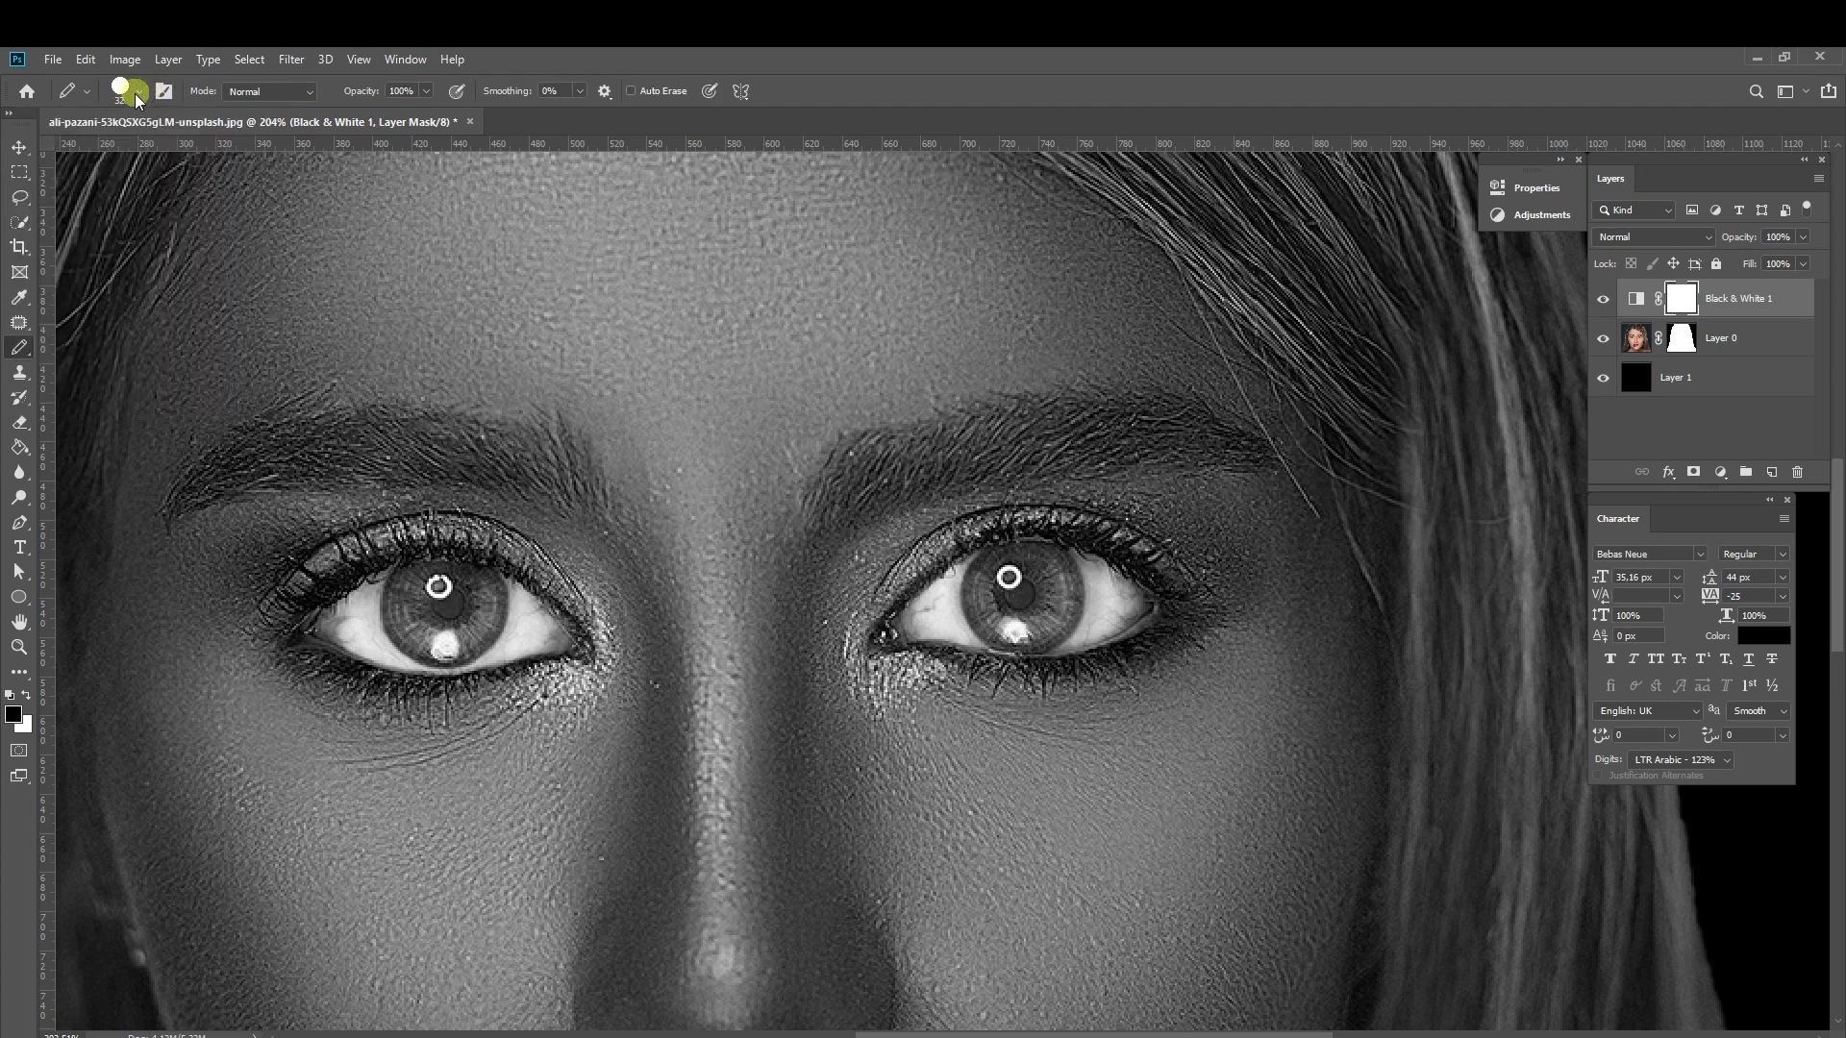
# Paint black over both irises on the Black & White mask to restore their colour
pyautogui.click(426, 92)
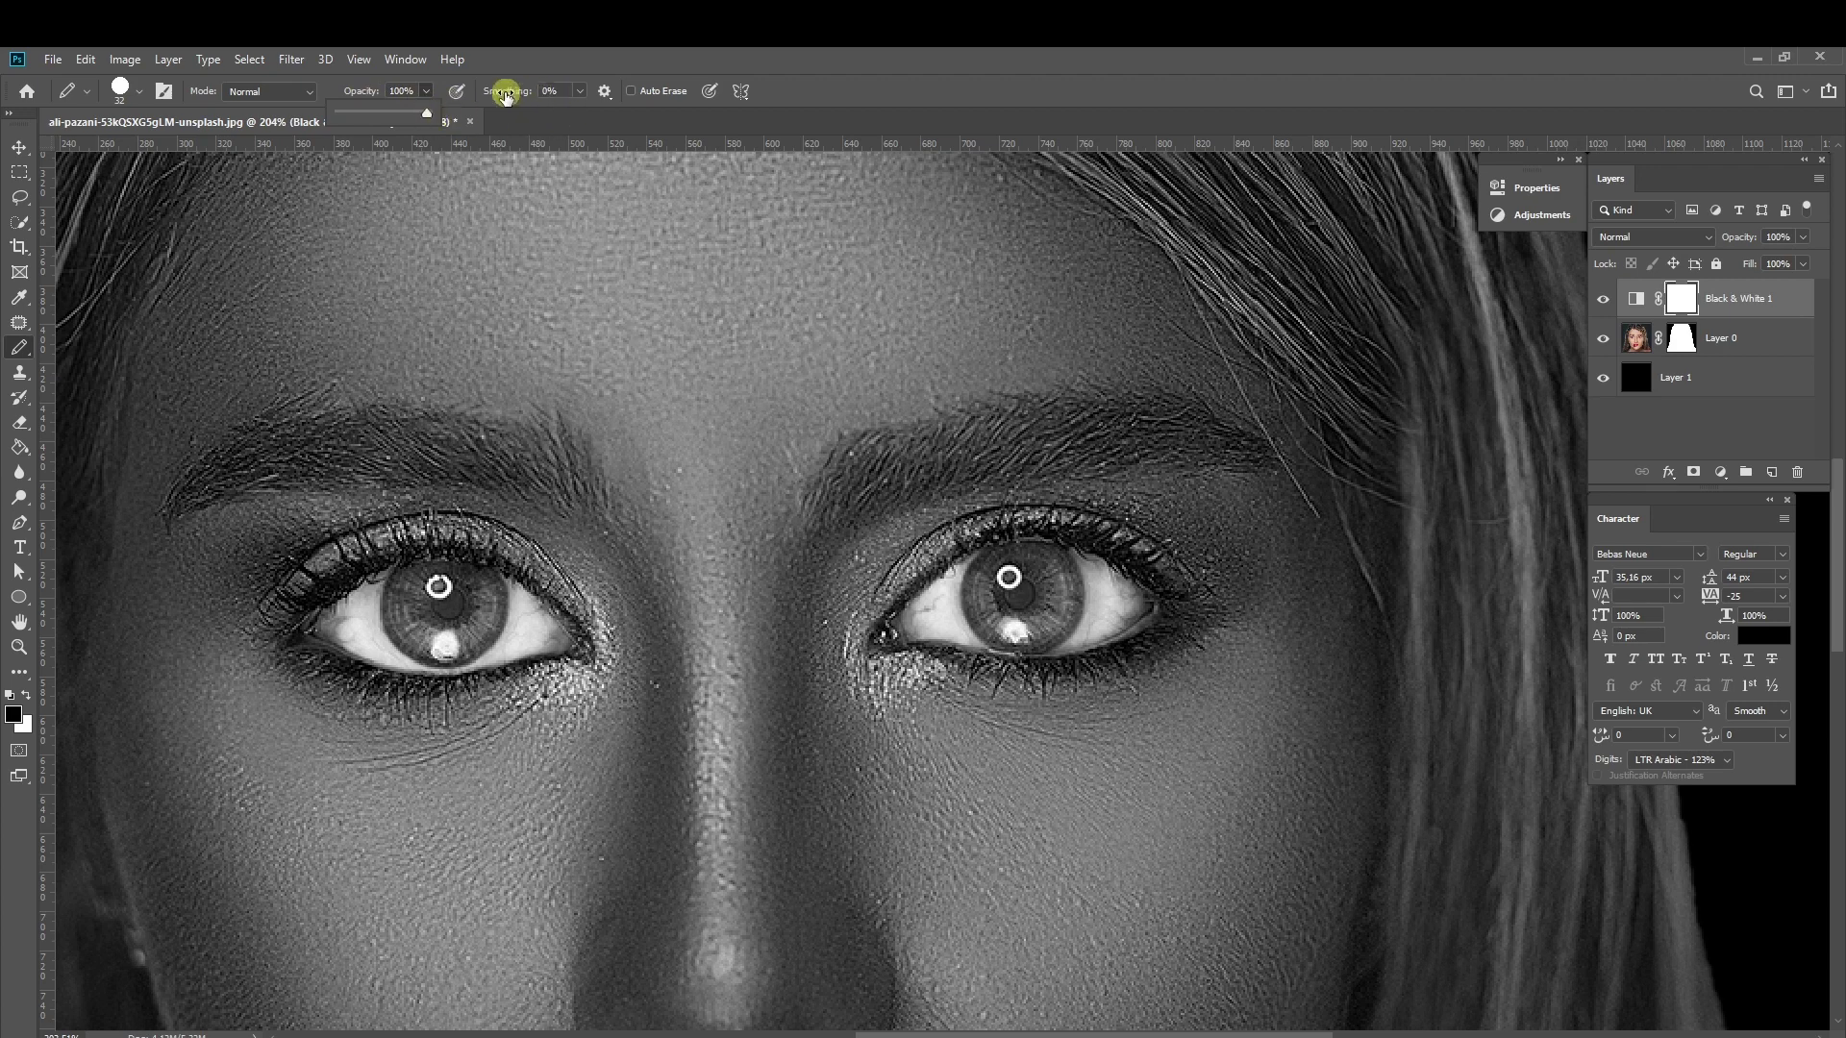
pyautogui.click(535, 96)
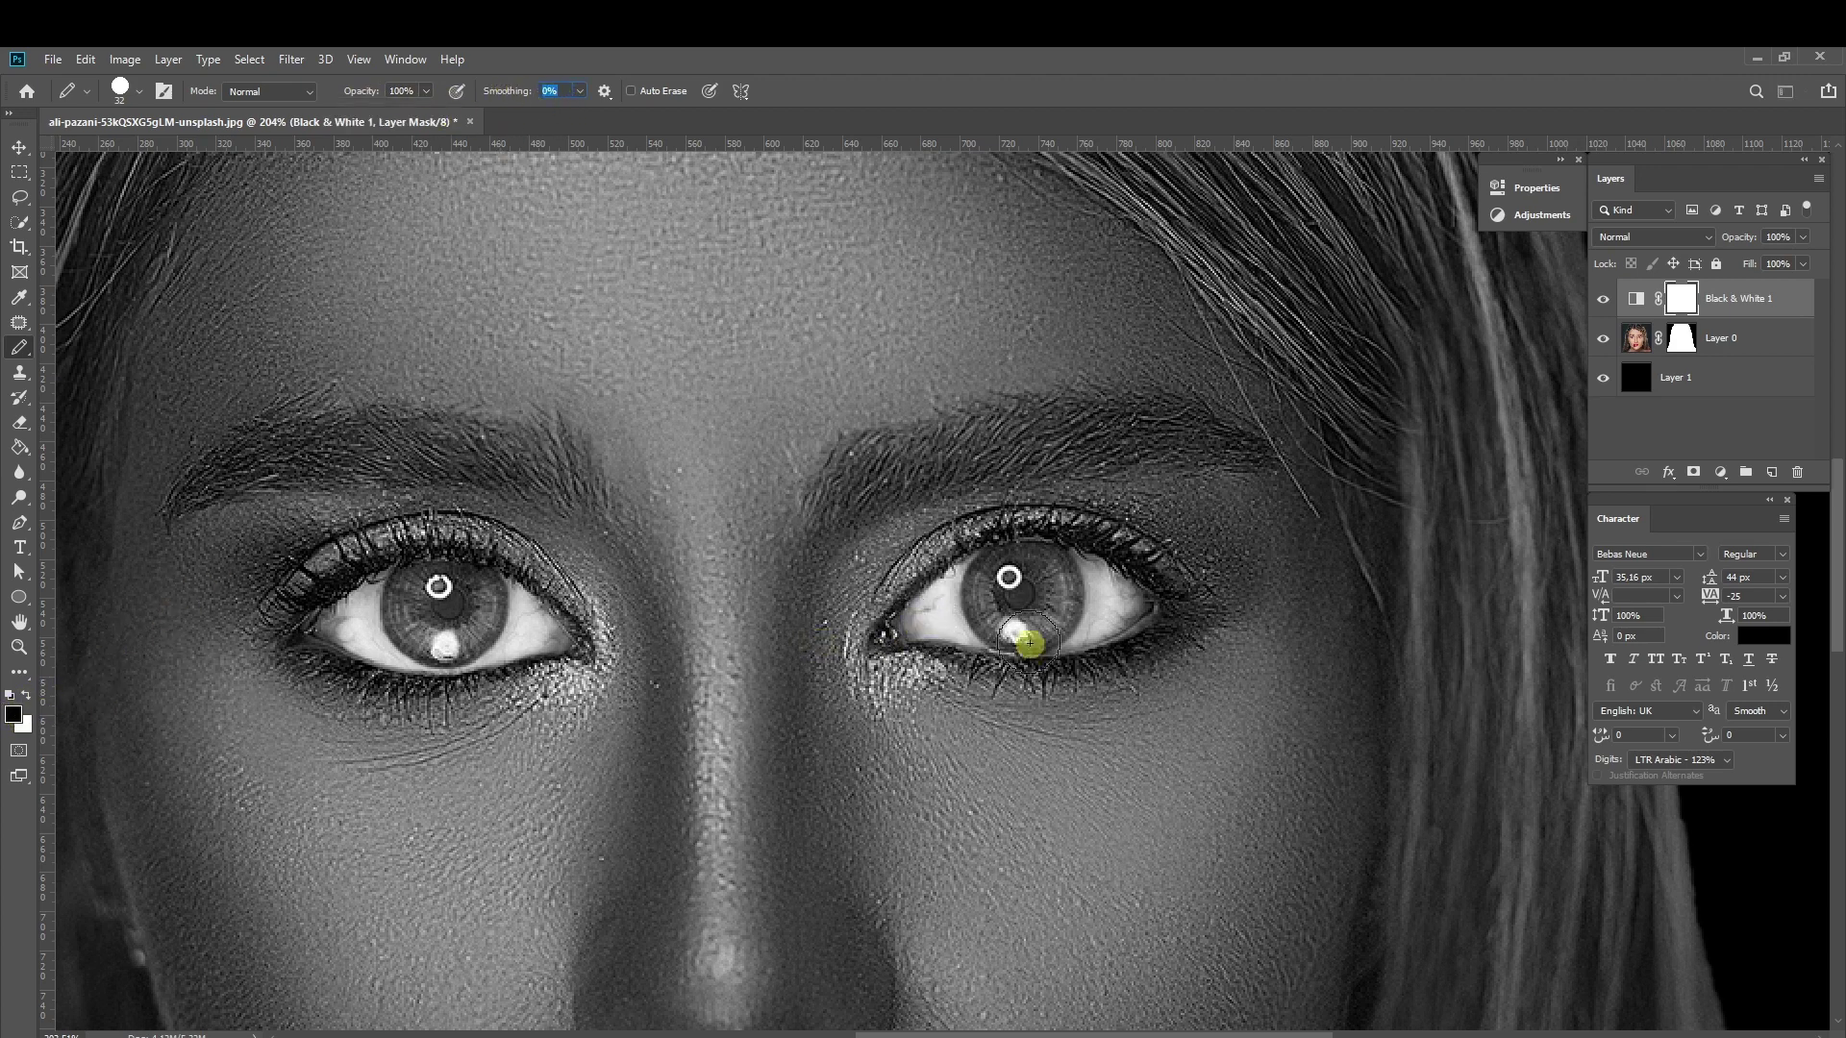
pyautogui.moveTo(1033, 603)
pyautogui.mouseDown()
pyautogui.moveTo(1033, 585)
pyautogui.moveTo(1006, 601)
pyautogui.moveTo(1037, 615)
pyautogui.moveTo(1030, 597)
pyautogui.moveTo(1053, 589)
pyautogui.moveTo(989, 590)
pyautogui.mouseUp()
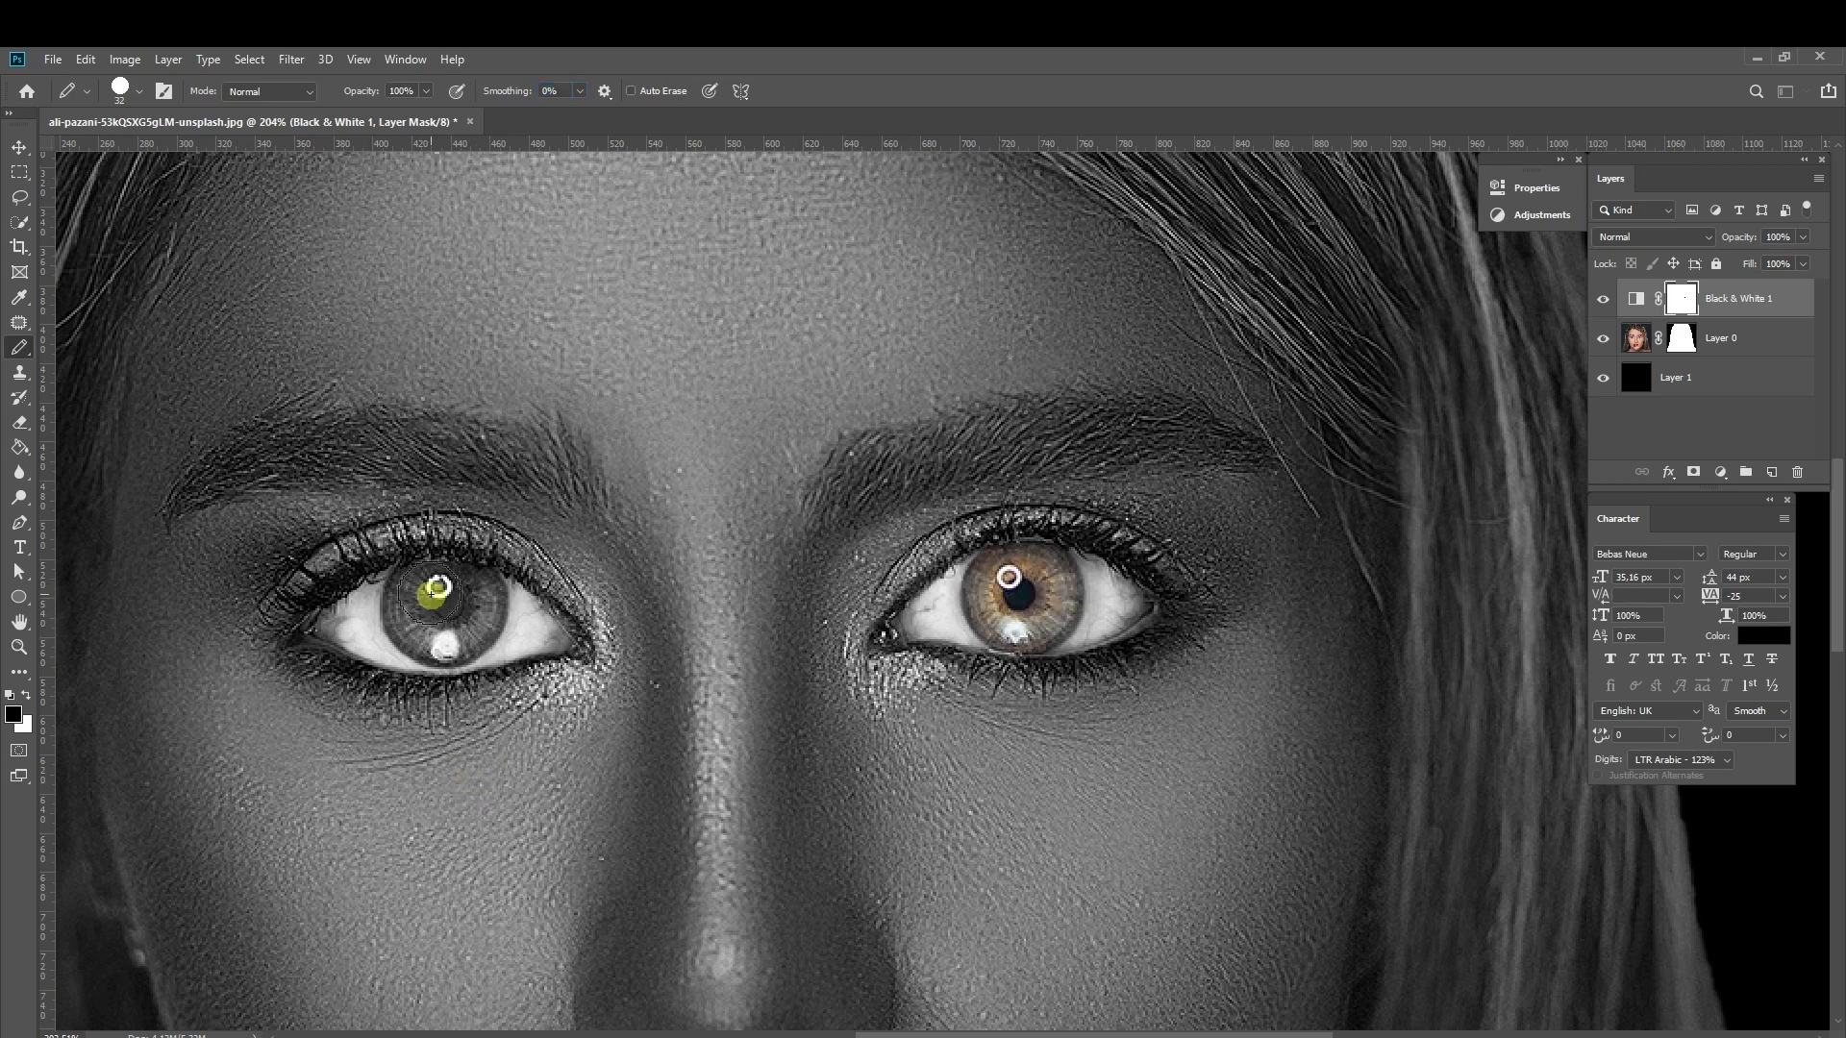
pyautogui.moveTo(450, 628)
pyautogui.mouseDown()
pyautogui.moveTo(468, 601)
pyautogui.moveTo(428, 591)
pyautogui.moveTo(431, 635)
pyautogui.moveTo(475, 600)
pyautogui.moveTo(423, 629)
pyautogui.moveTo(442, 638)
pyautogui.moveTo(453, 583)
pyautogui.moveTo(452, 615)
pyautogui.mouseUp()
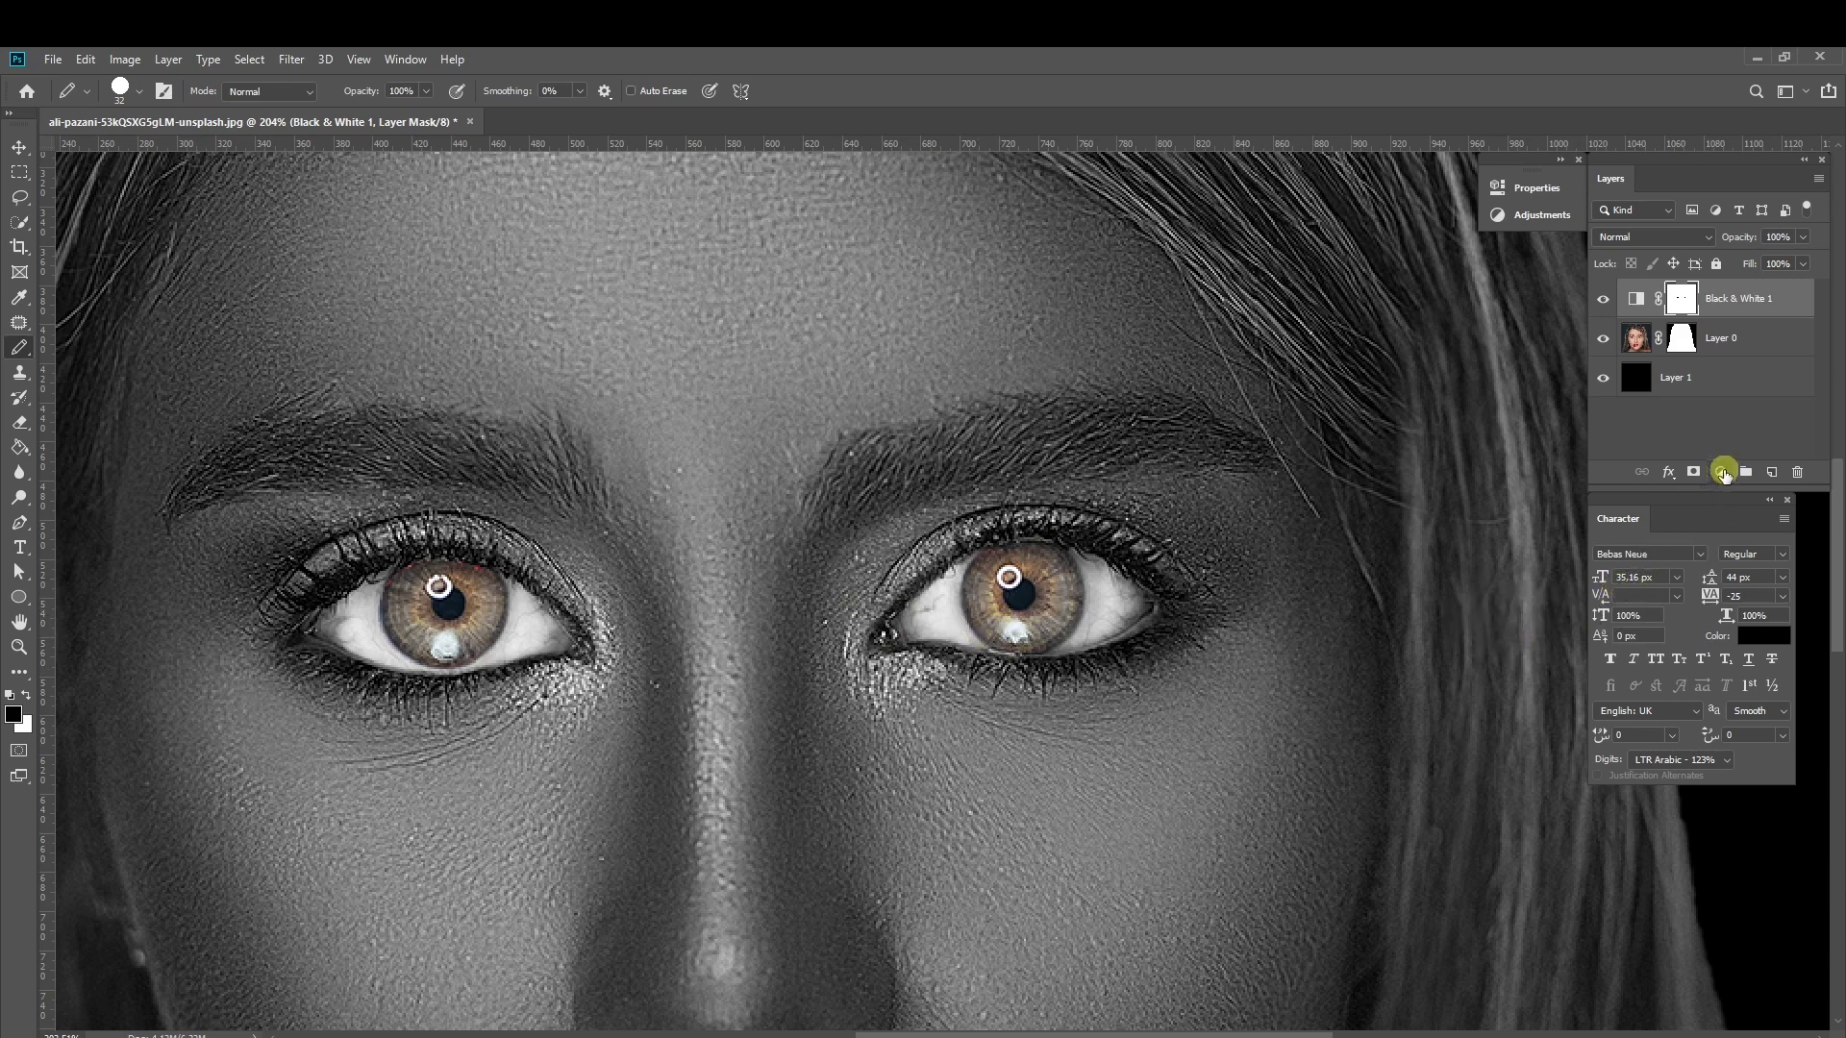
# Add a Solid Color fill layer in cyan, hex 00fffc
pyautogui.click(1722, 472)
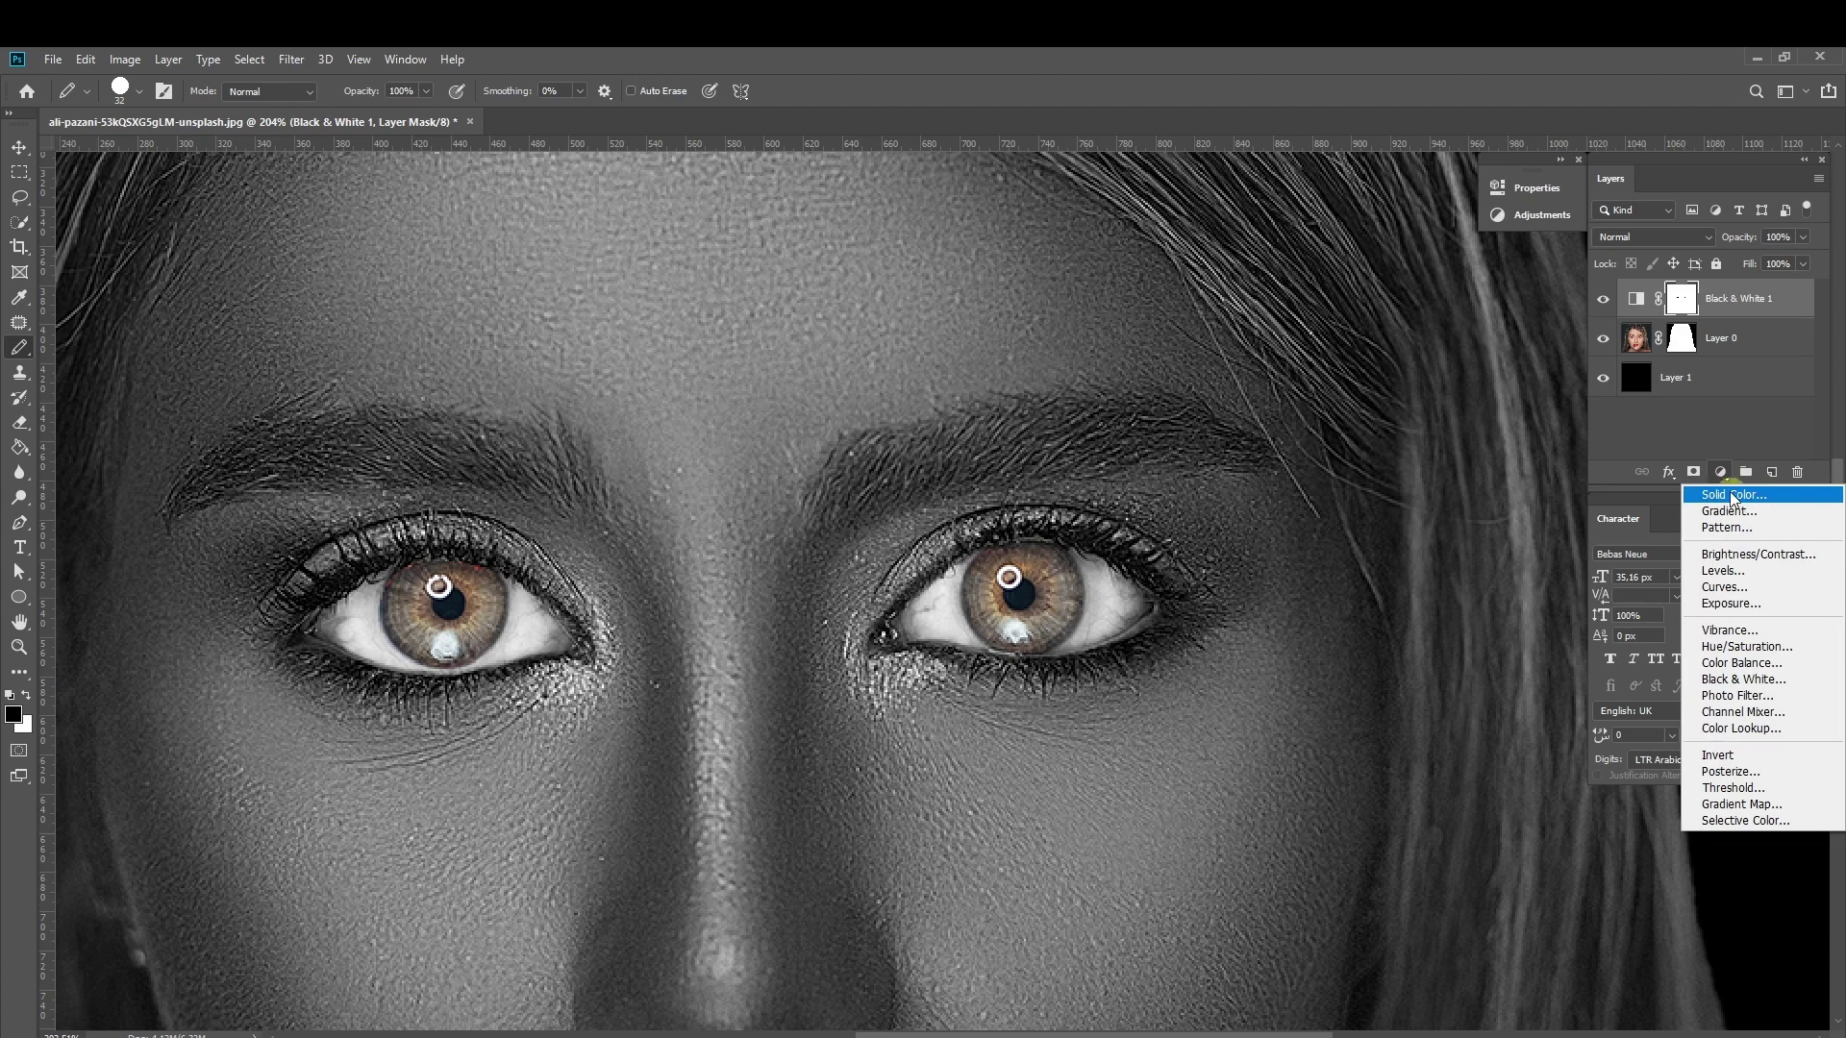
pyautogui.click(1733, 495)
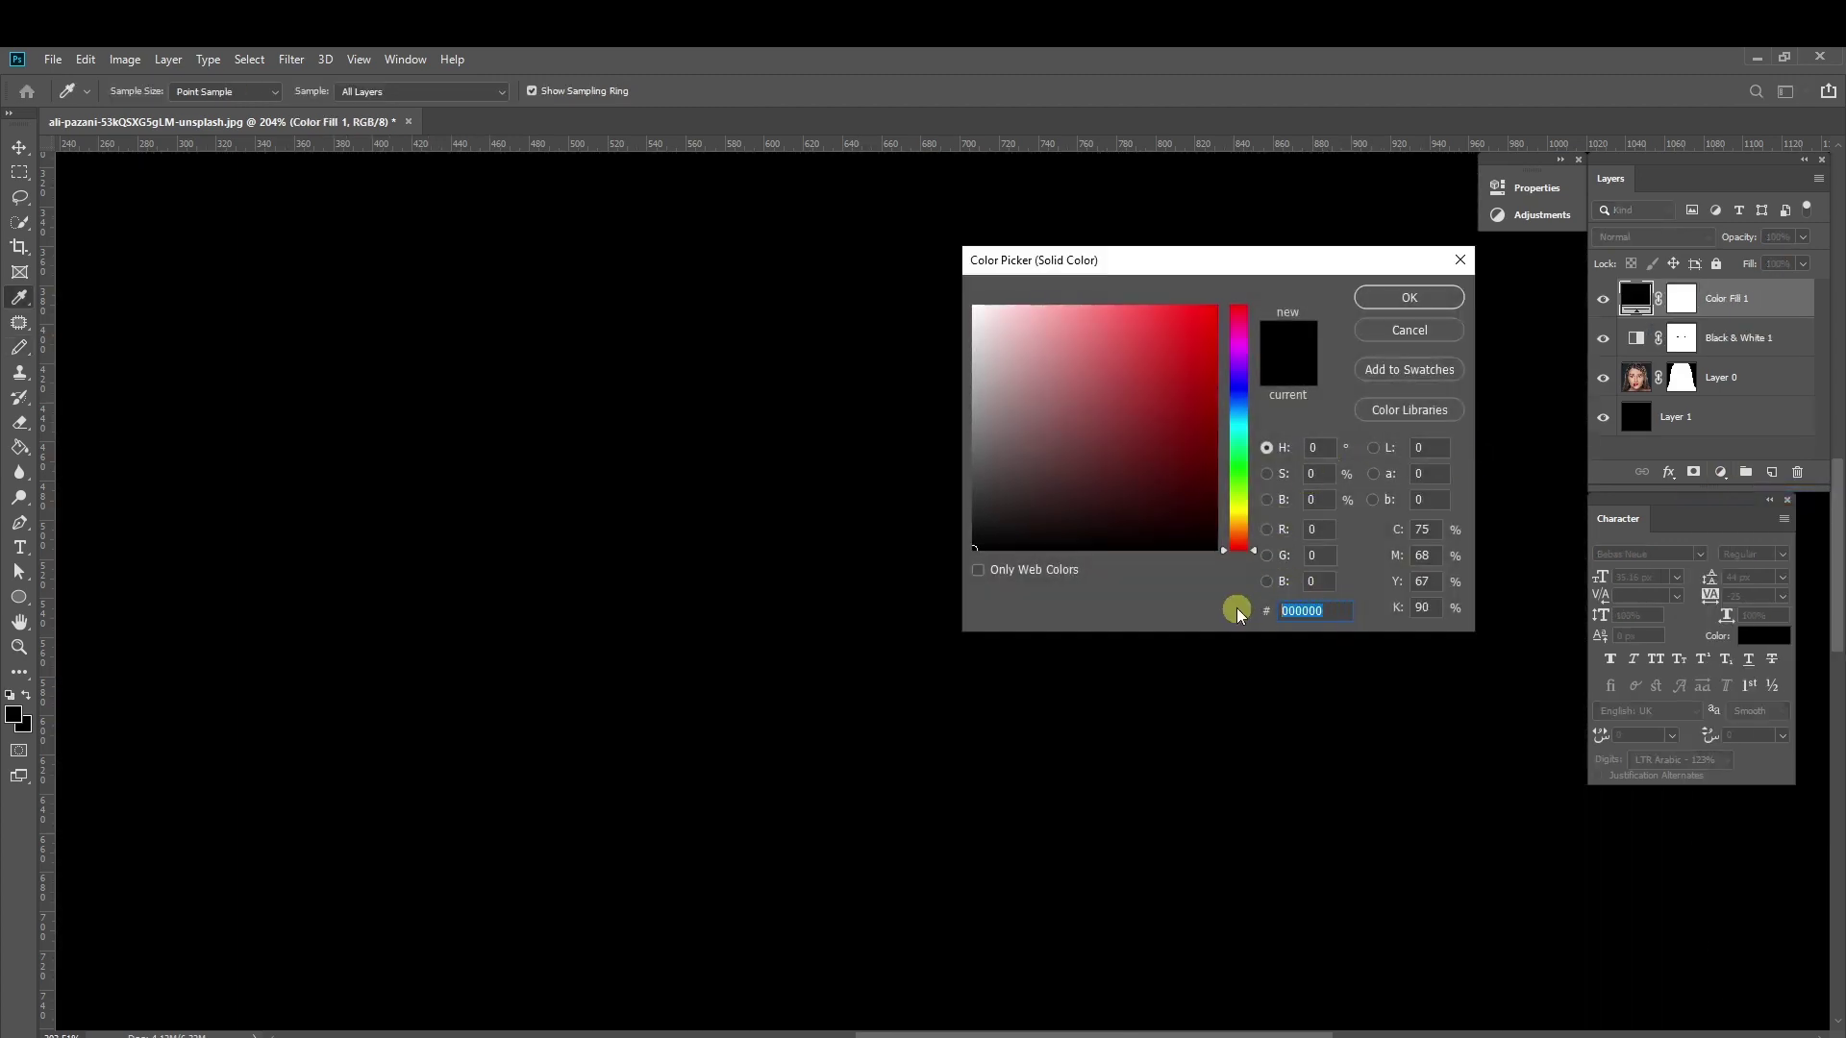
pyautogui.write('00fff')
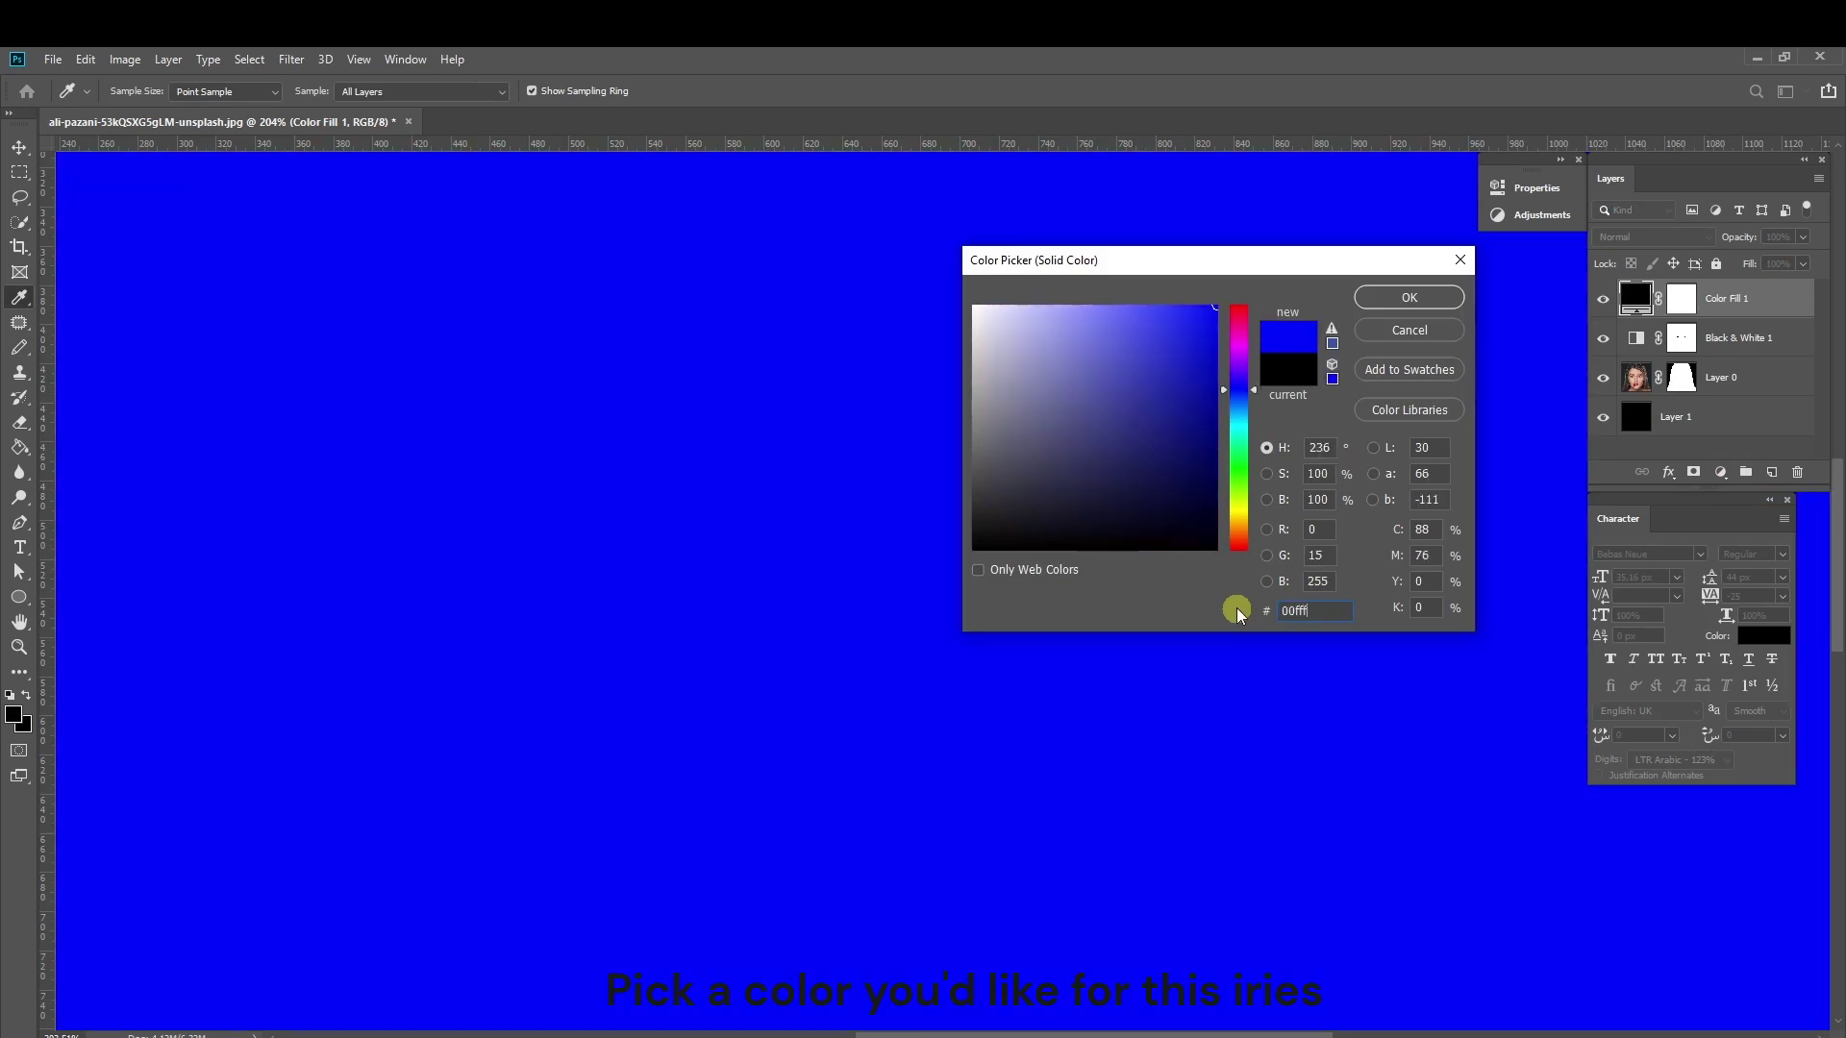
pyautogui.write('c')
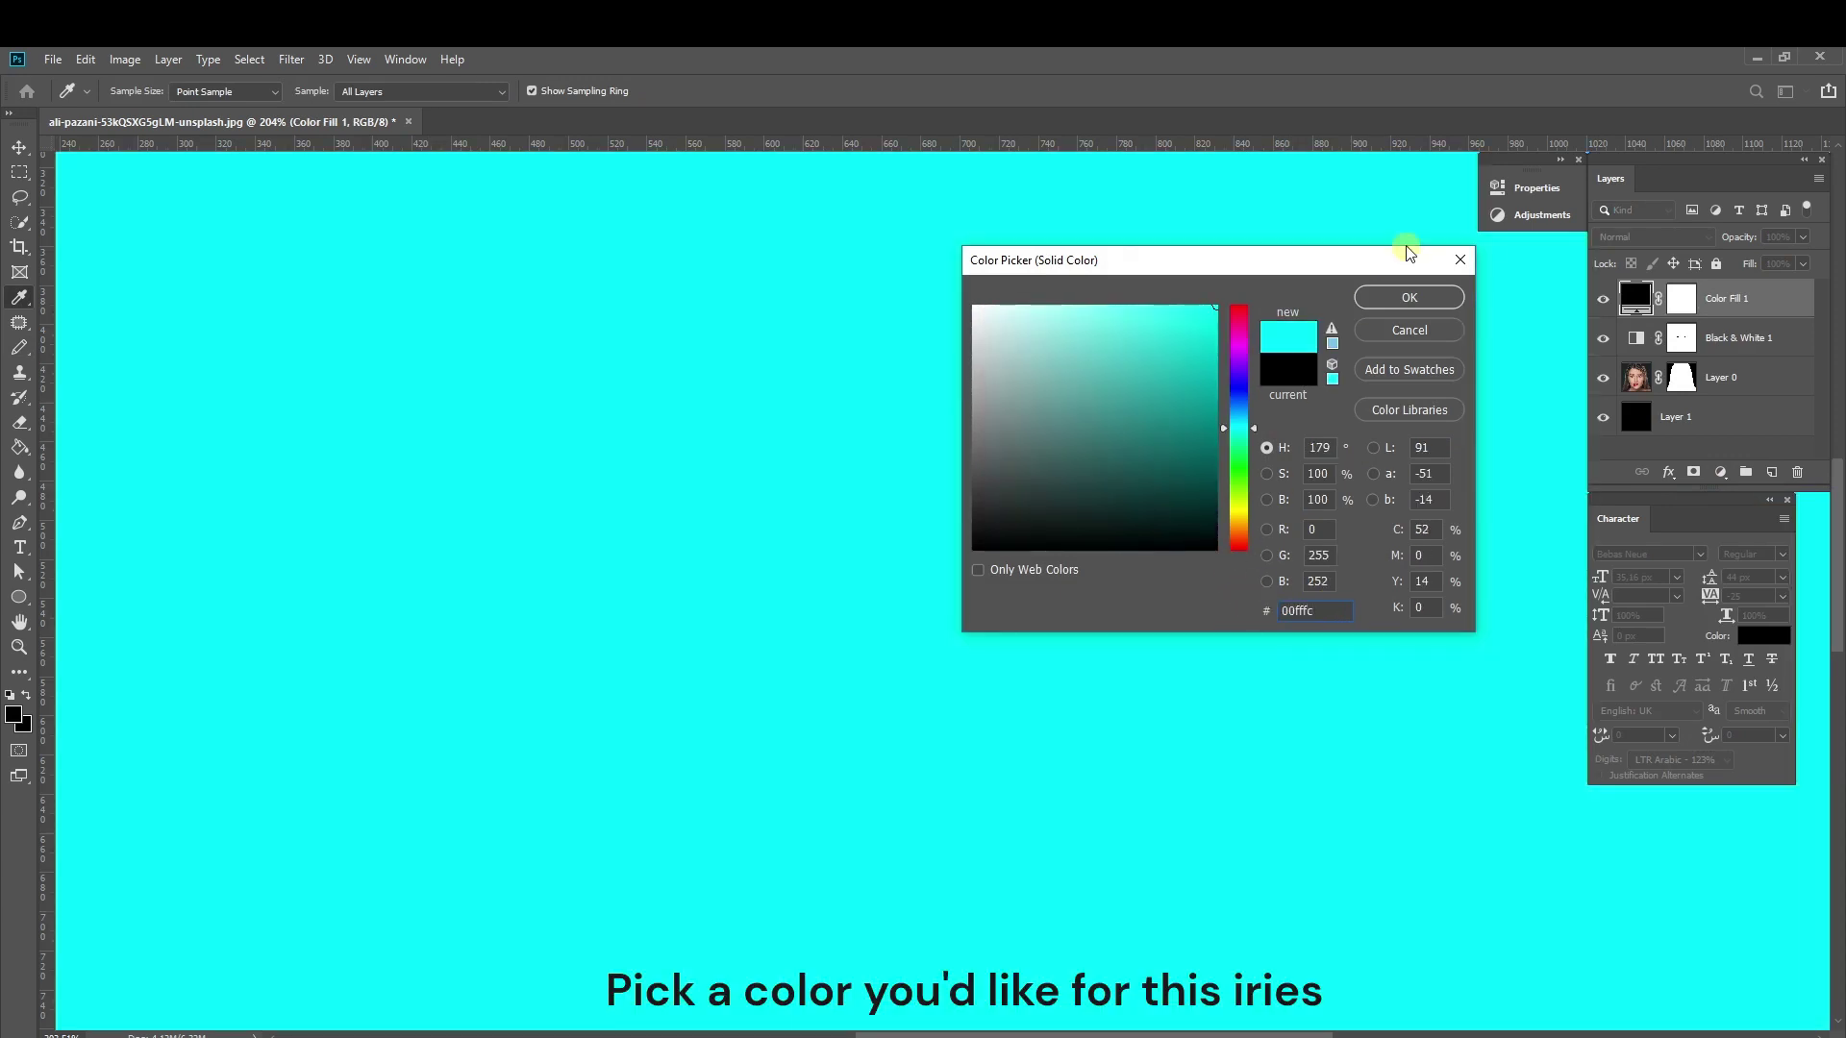
pyautogui.click(1410, 298)
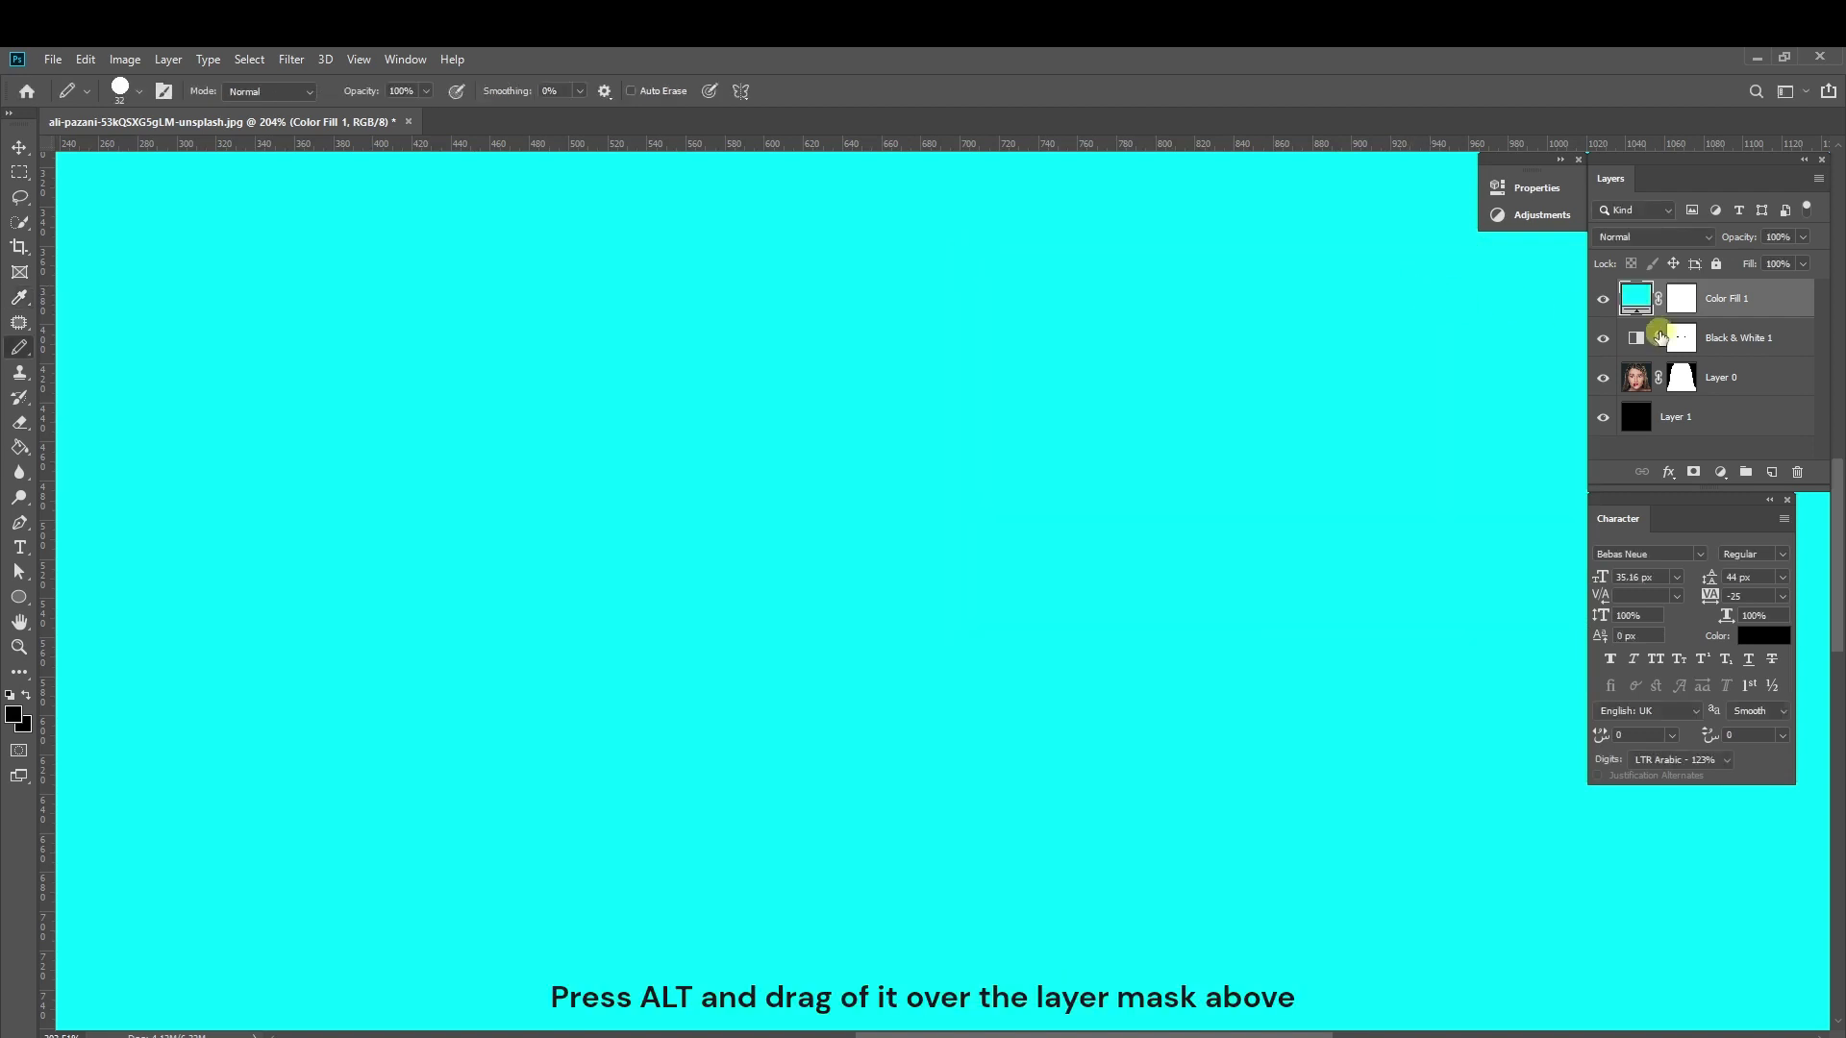
# Copy the Black & White 1 mask onto Color Fill 1, replacing its existing mask
pyautogui.click(1682, 345)
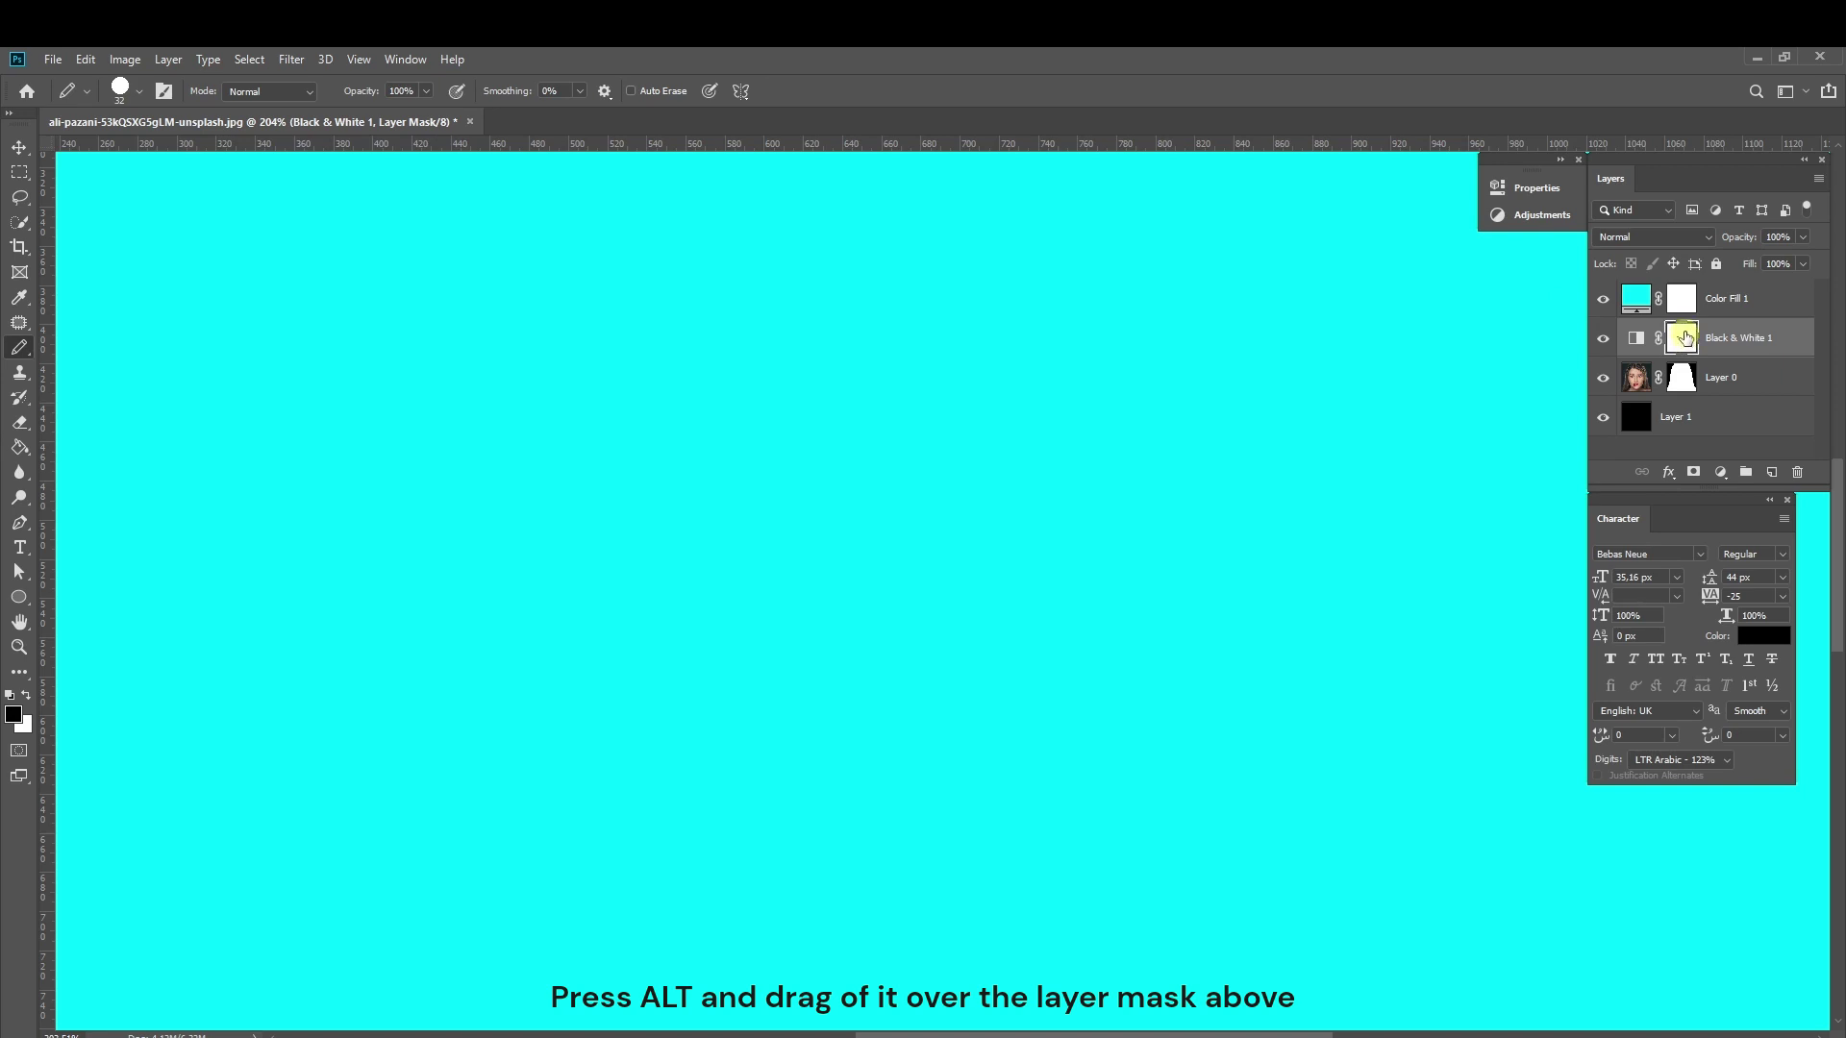
pyautogui.moveTo(1685, 337); pyautogui.dragTo(1684, 301)
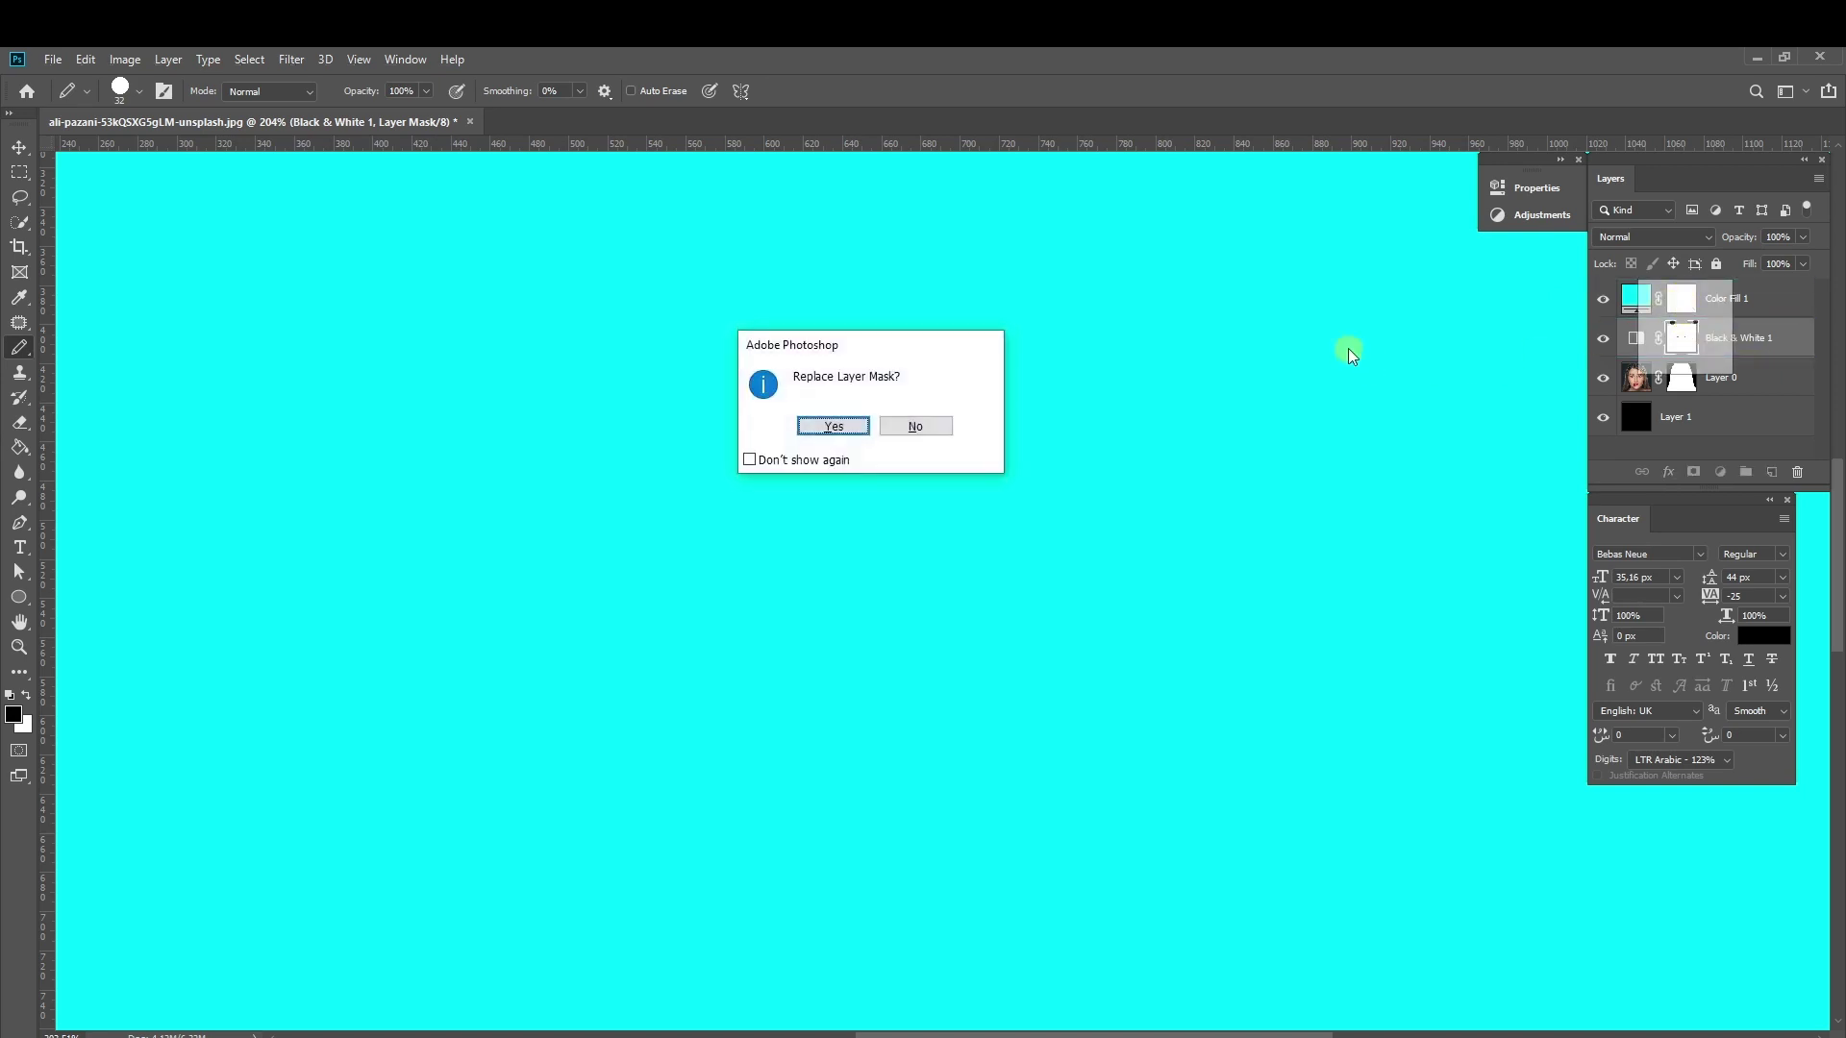
pyautogui.click(836, 428)
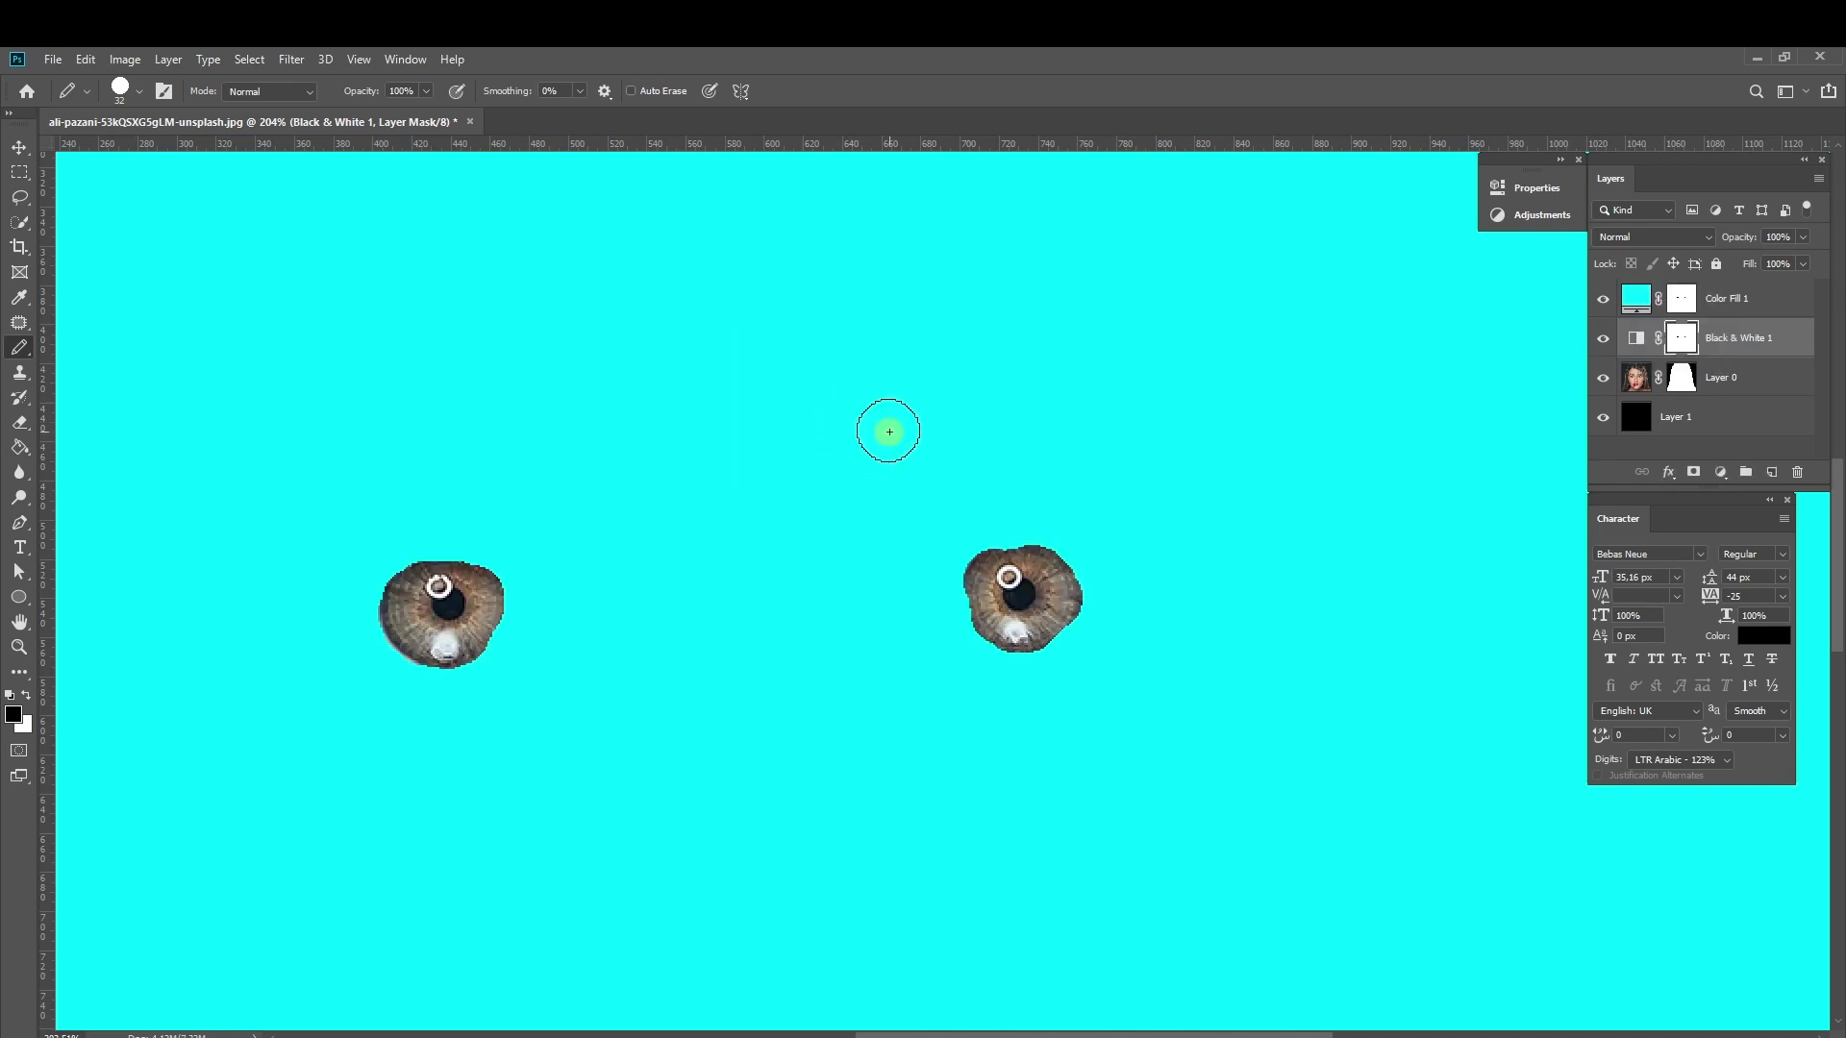
pyautogui.keyDown('alt'); pyautogui.scroll(-3, 909, 447); pyautogui.keyUp('alt')
pyautogui.keyDown('alt'); pyautogui.scroll(-4, 911, 447); pyautogui.keyUp('alt')
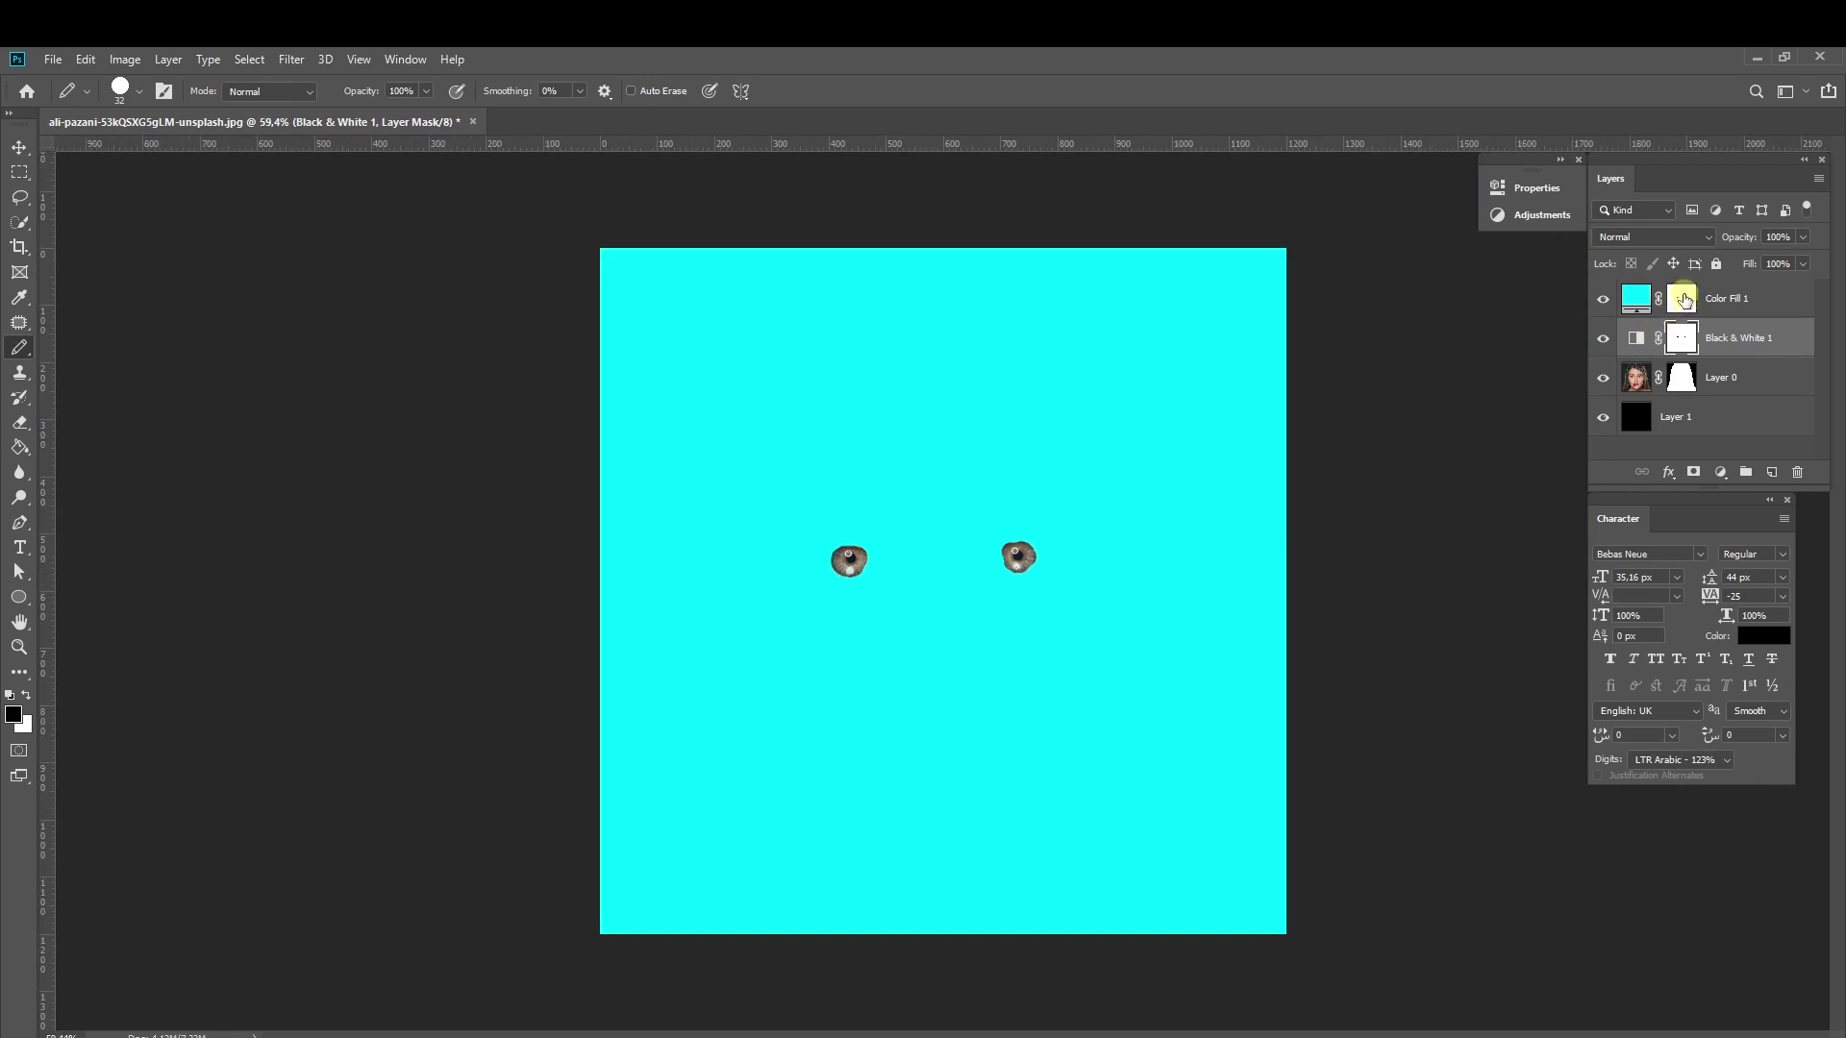
pyautogui.click(1682, 300)
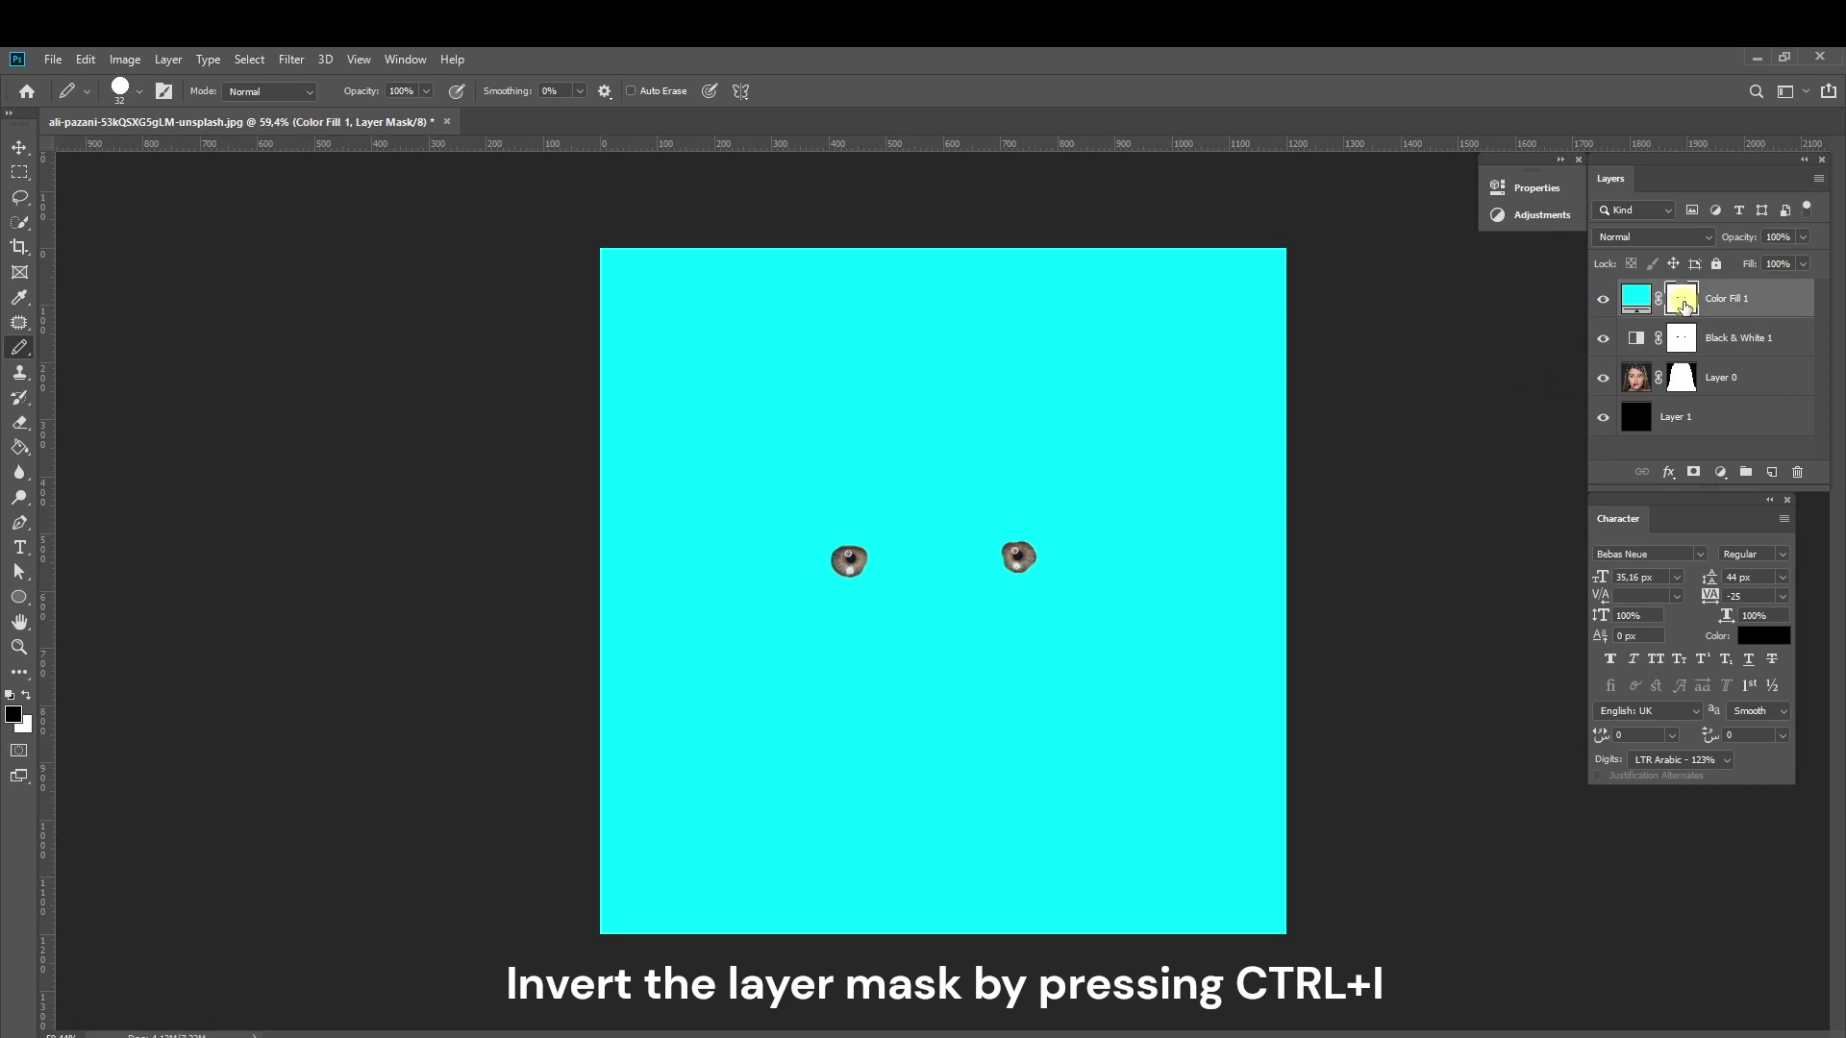
# Invert the Color Fill 1 mask and set the layer's blend mode to Hue
pyautogui.moveTo(1683, 306); pyautogui.dragTo(1686, 309)
pyautogui.hotkey('ctrl', 'i')
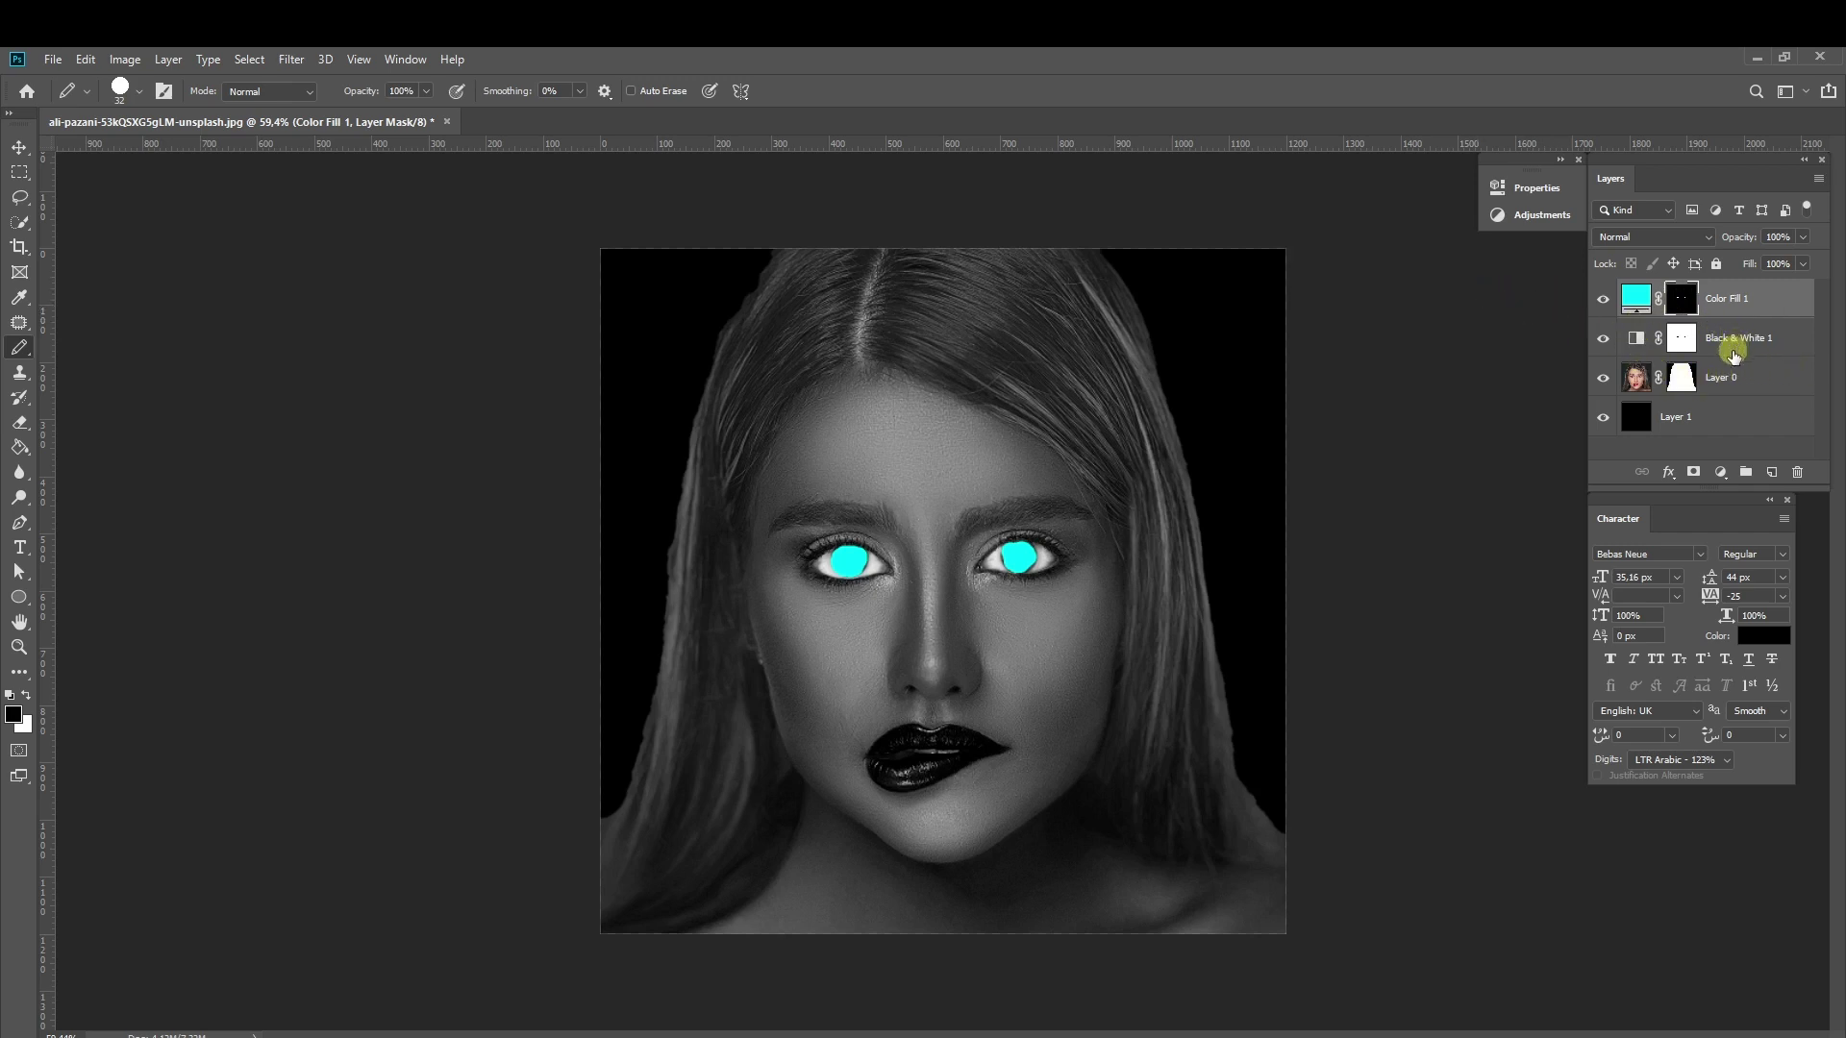
pyautogui.click(1637, 304)
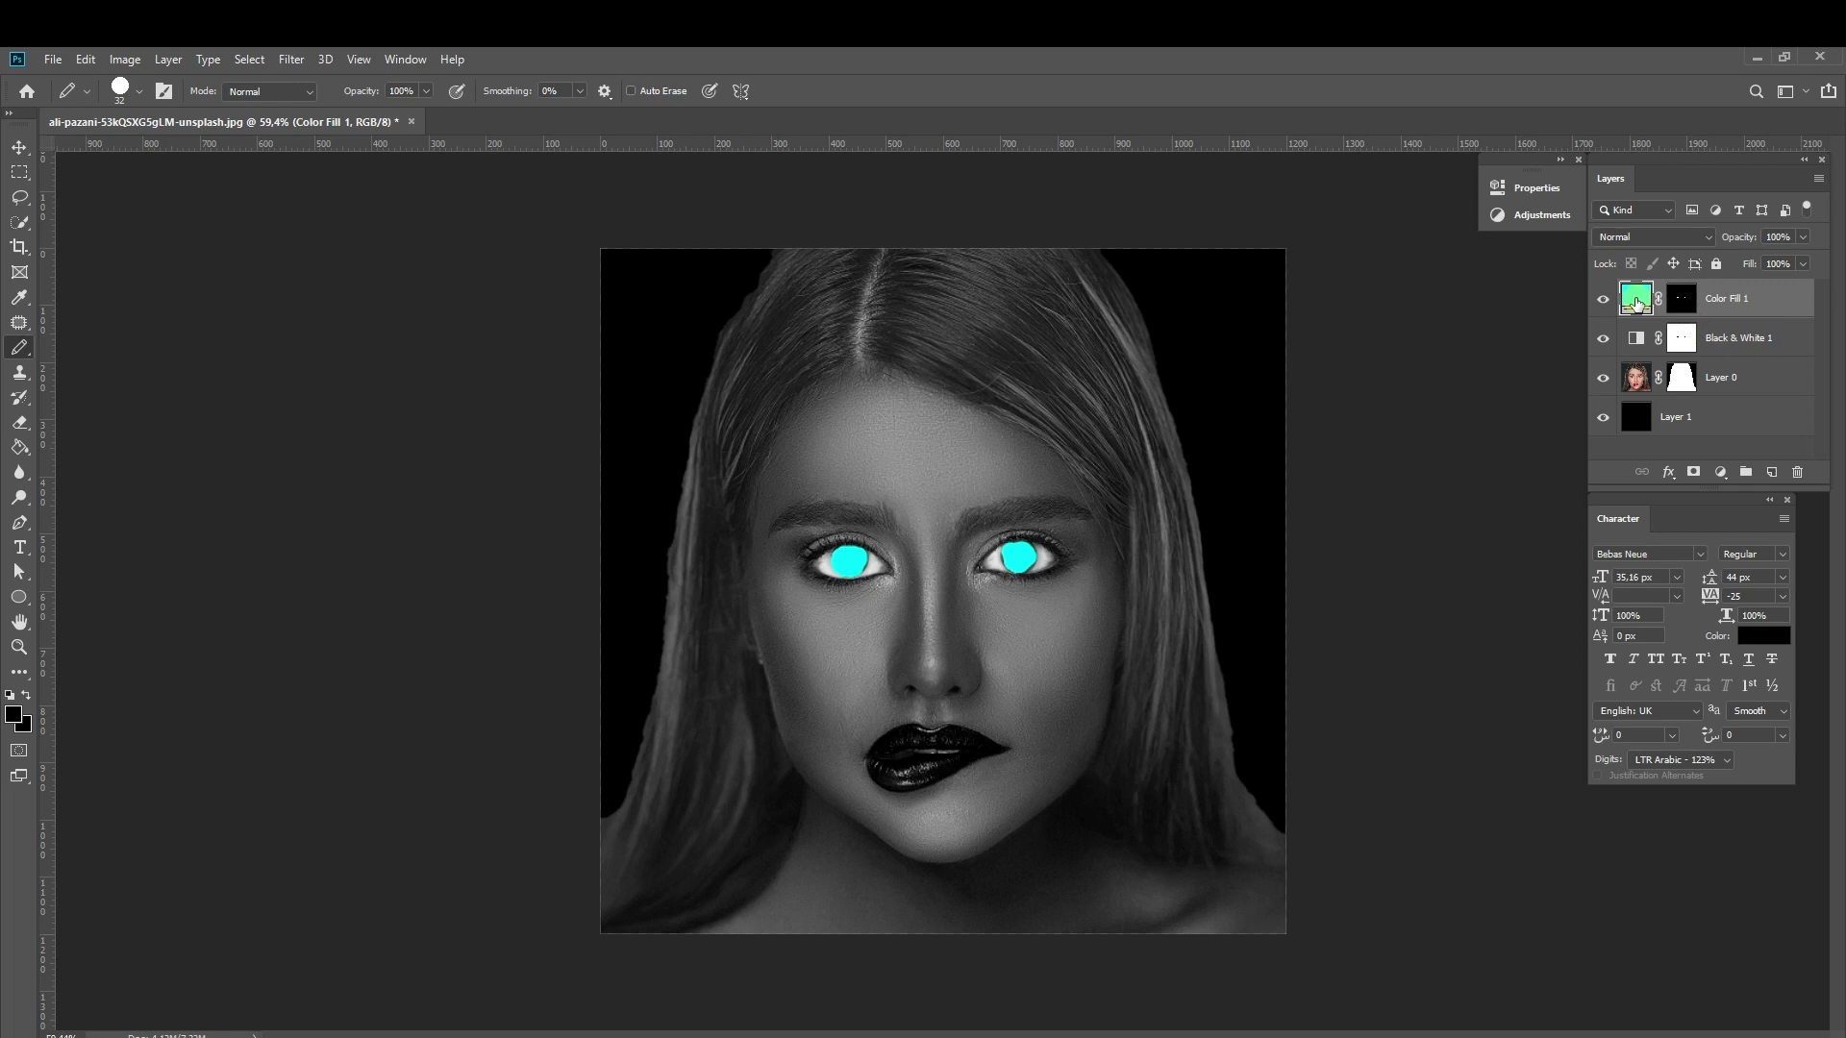
pyautogui.click(1645, 239)
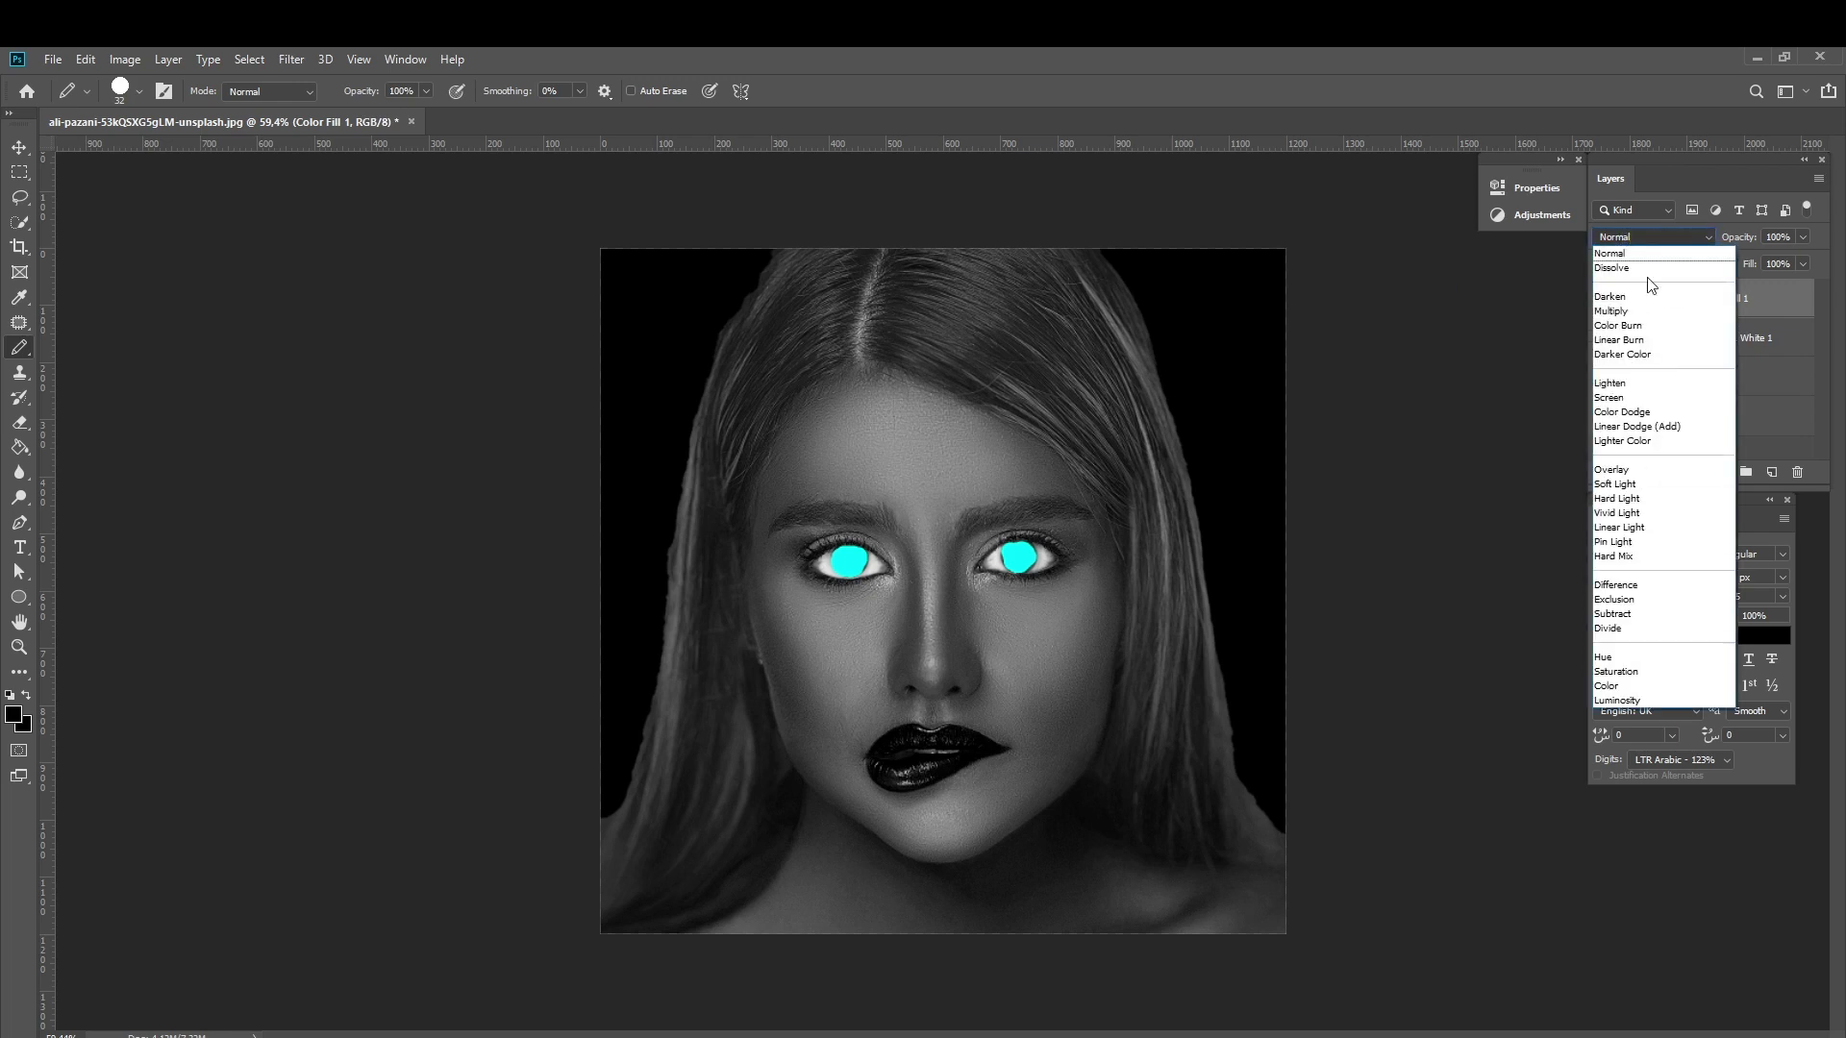
pyautogui.click(1653, 660)
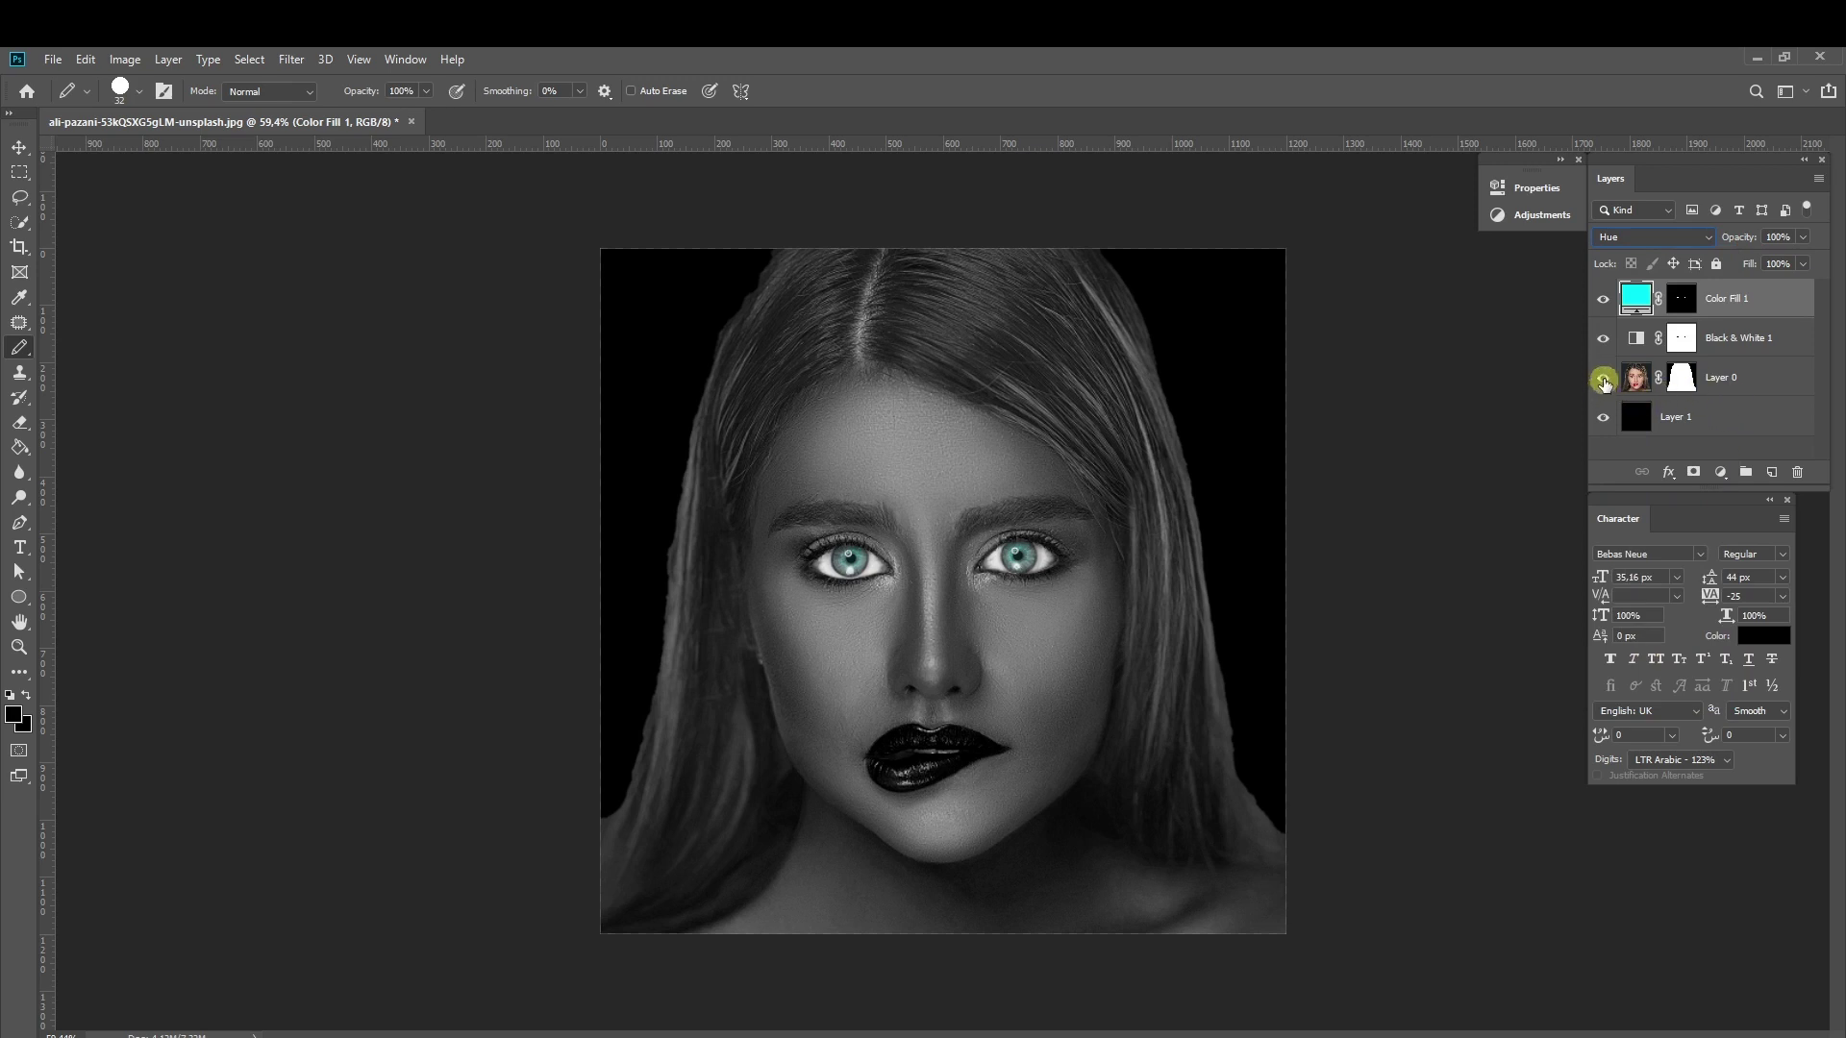
# Hide Layer 0, add Layer 2 beneath it, and show Layer 2 alone
pyautogui.click(1603, 377)
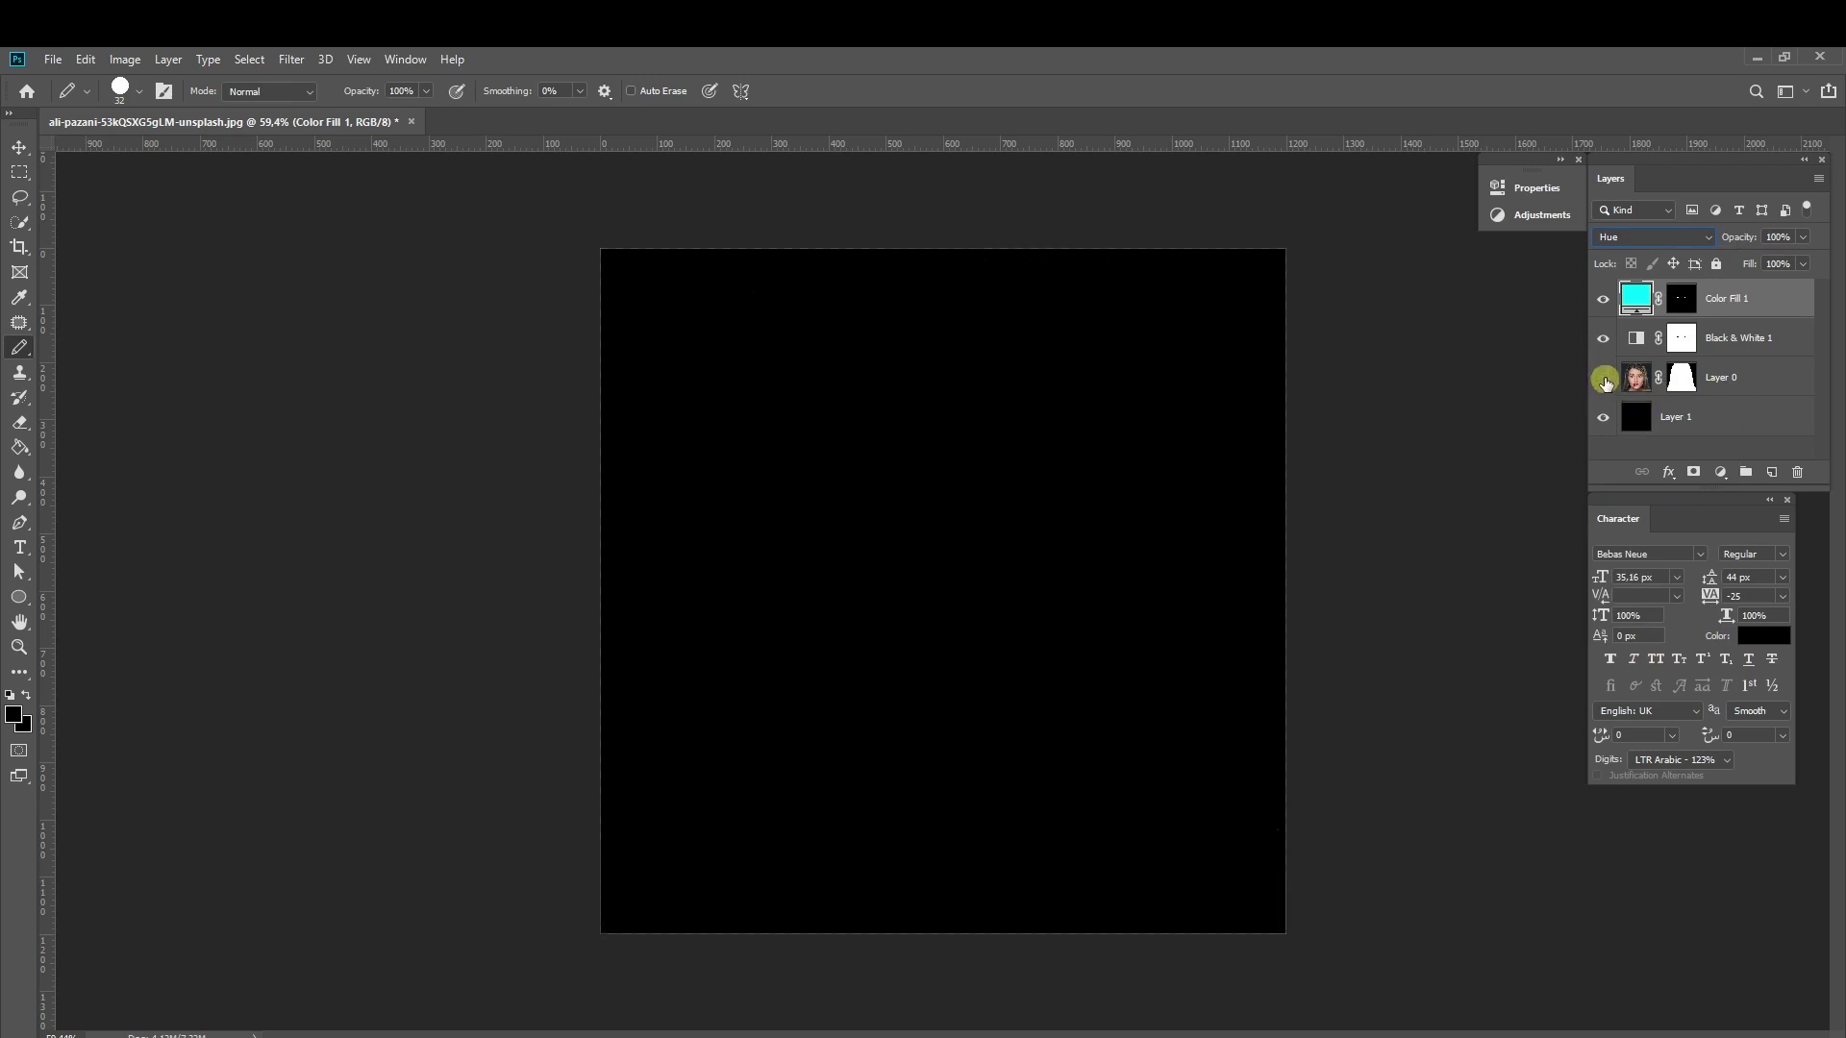
pyautogui.click(1726, 376)
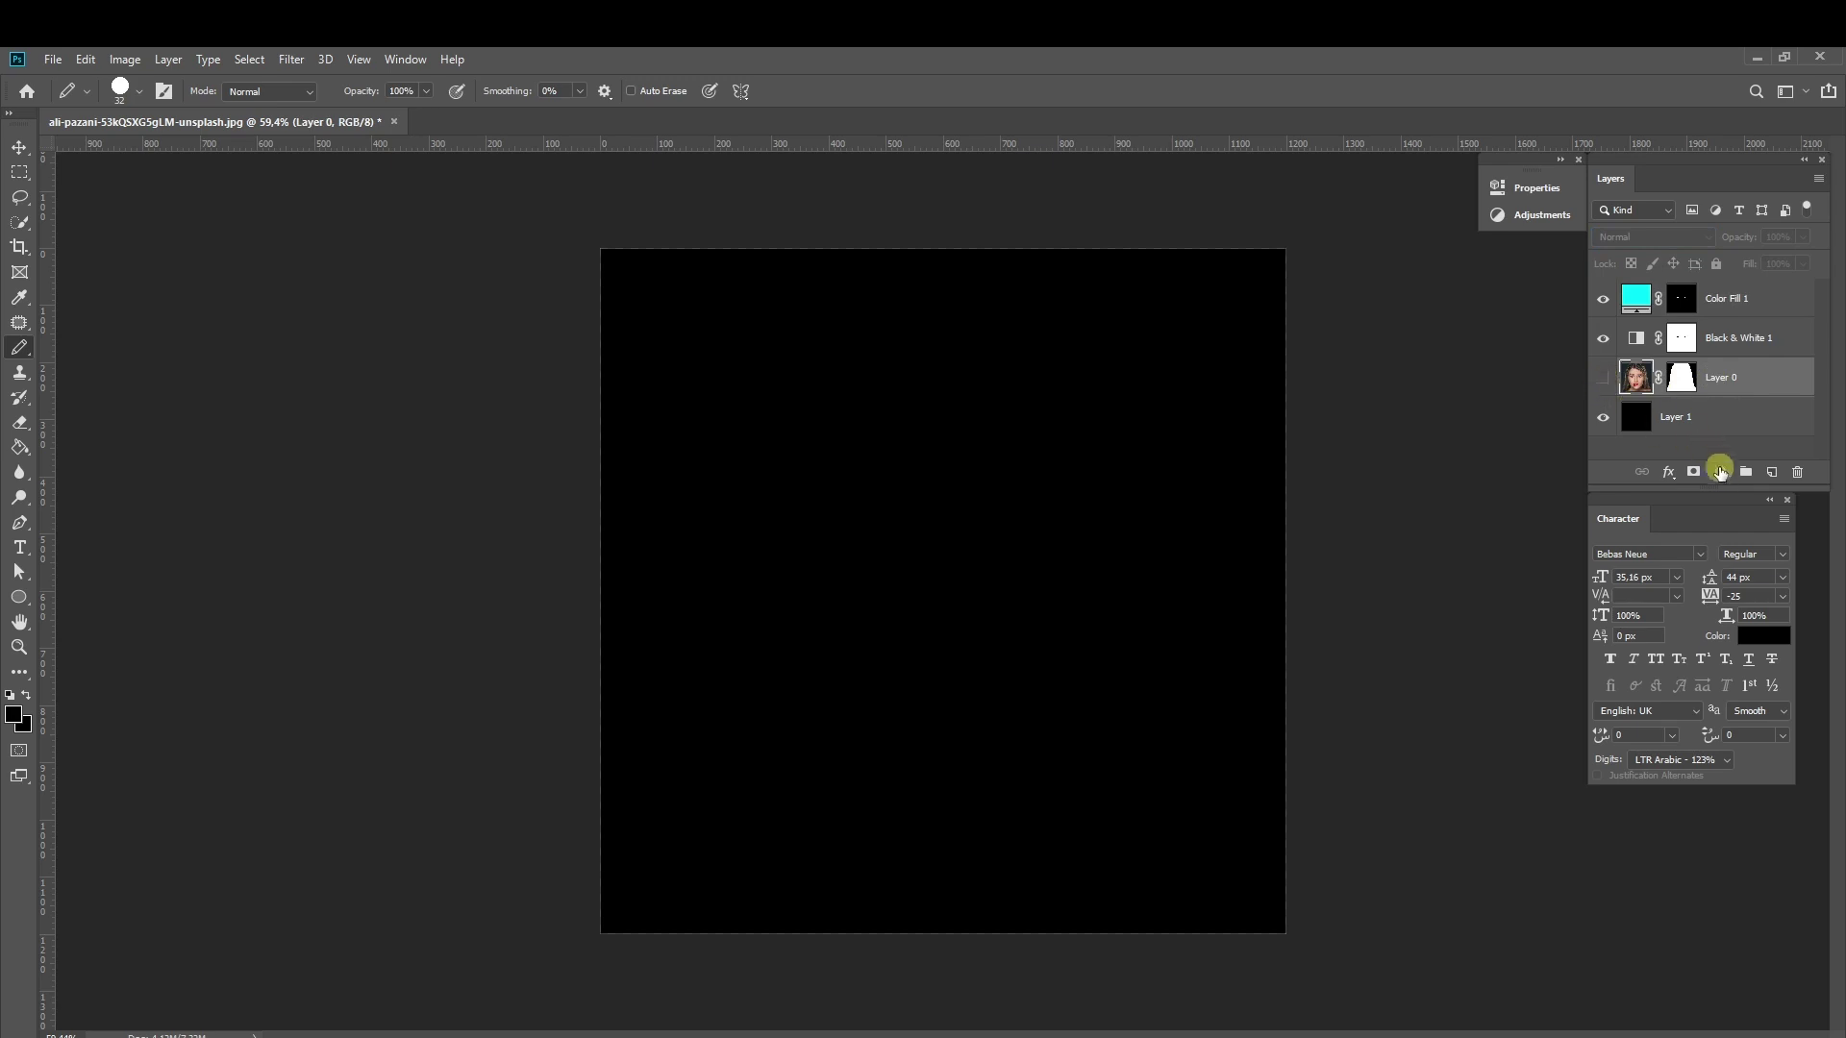
pyautogui.click(1771, 473)
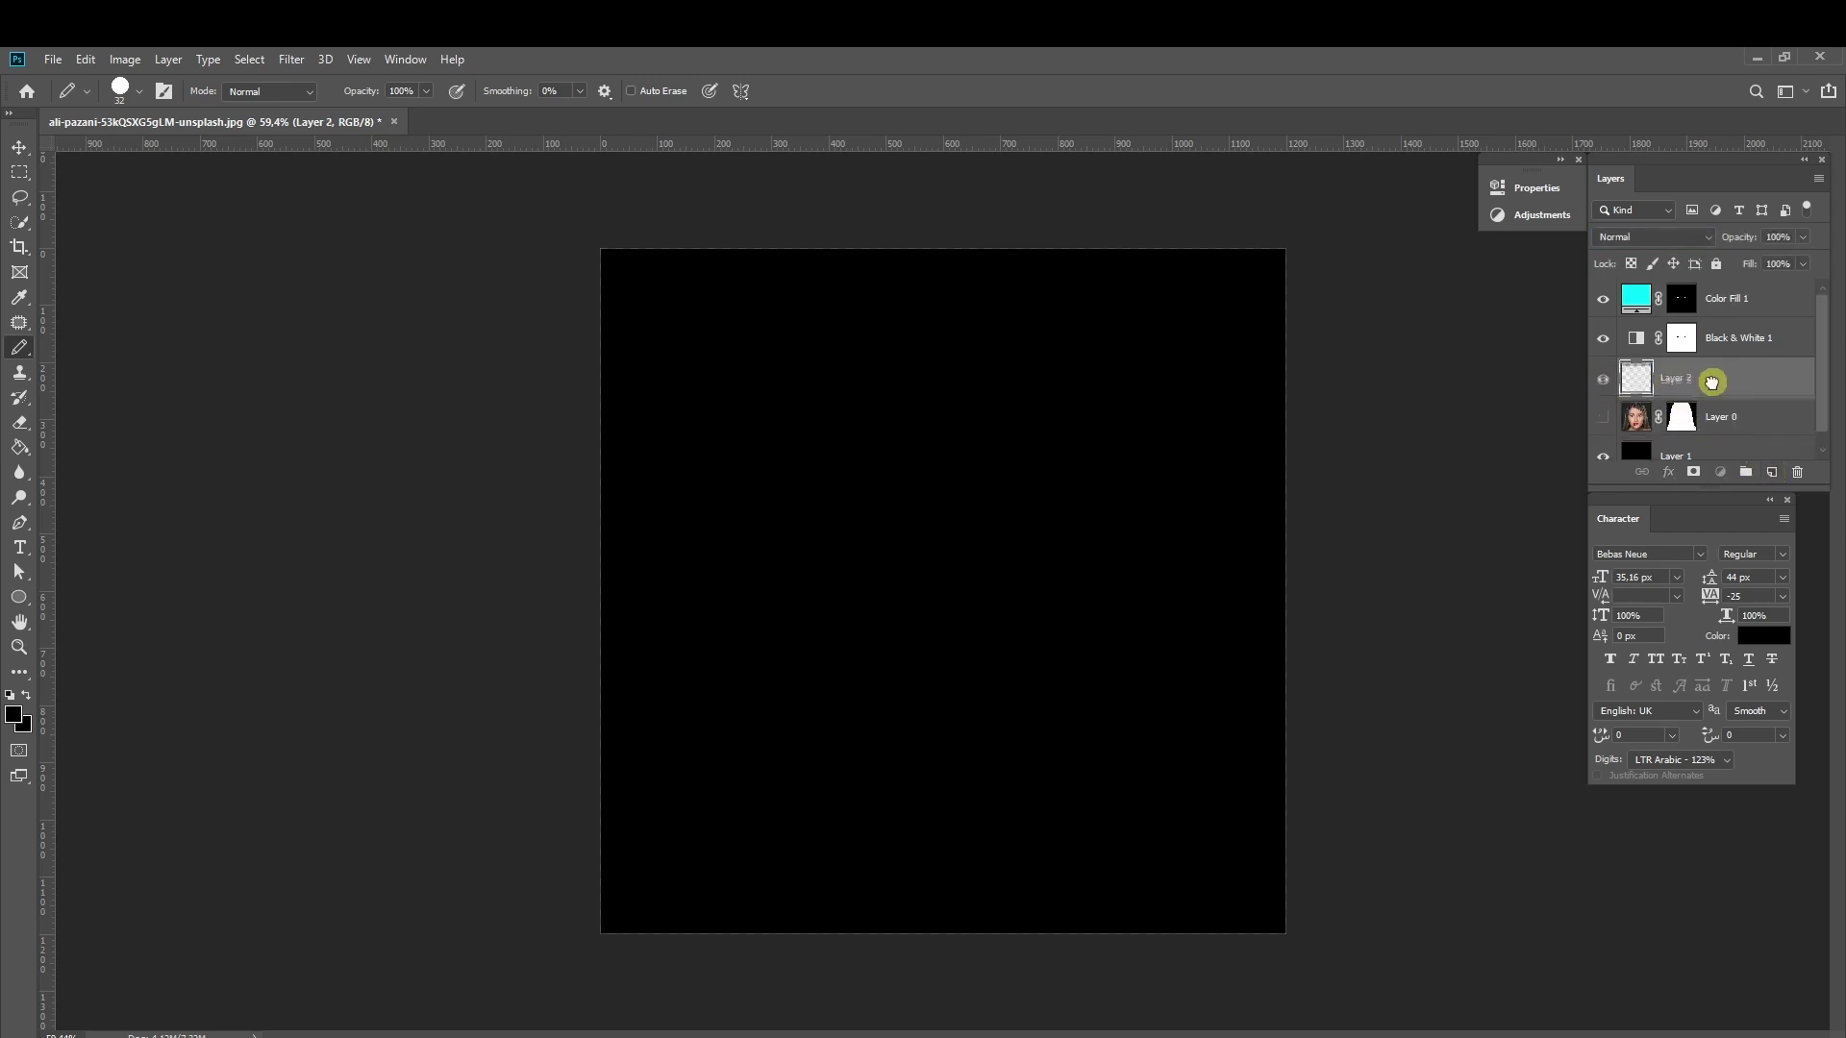
pyautogui.moveTo(1699, 382); pyautogui.dragTo(1701, 430)
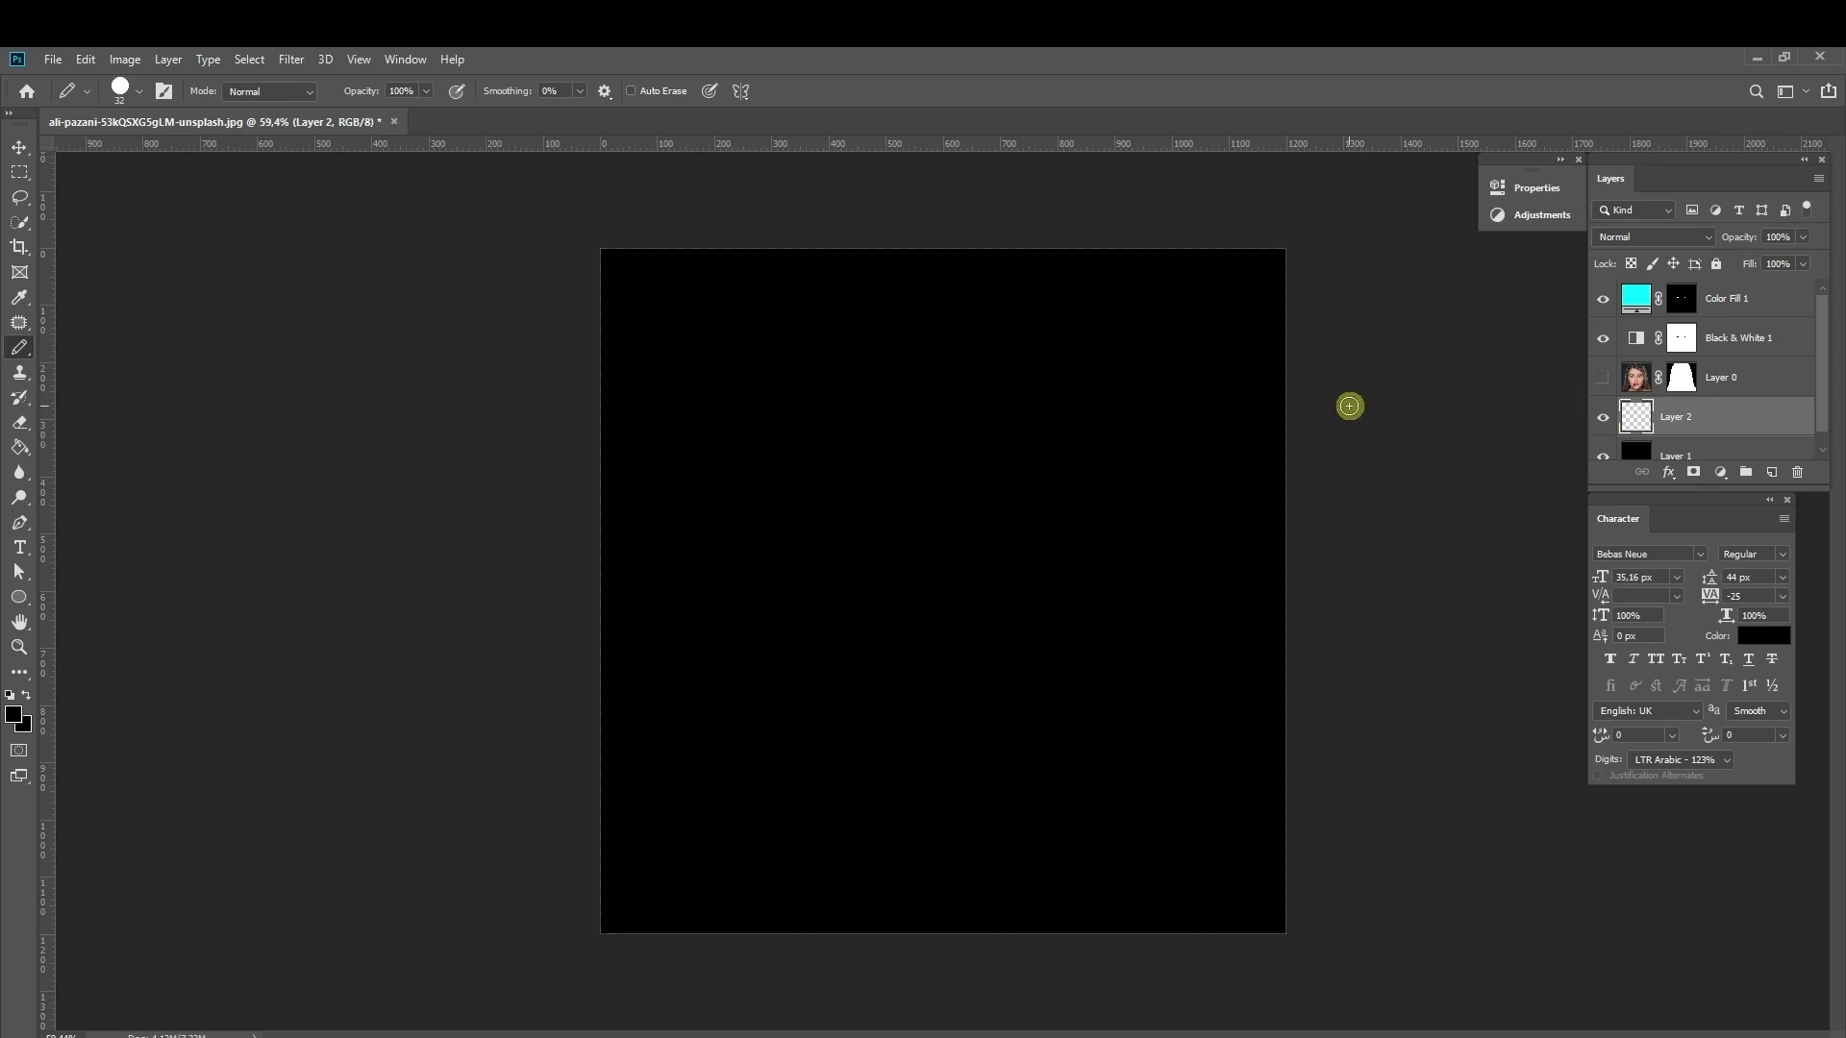
pyautogui.keyDown('alt'); pyautogui.click(1603, 420); pyautogui.keyUp('alt')
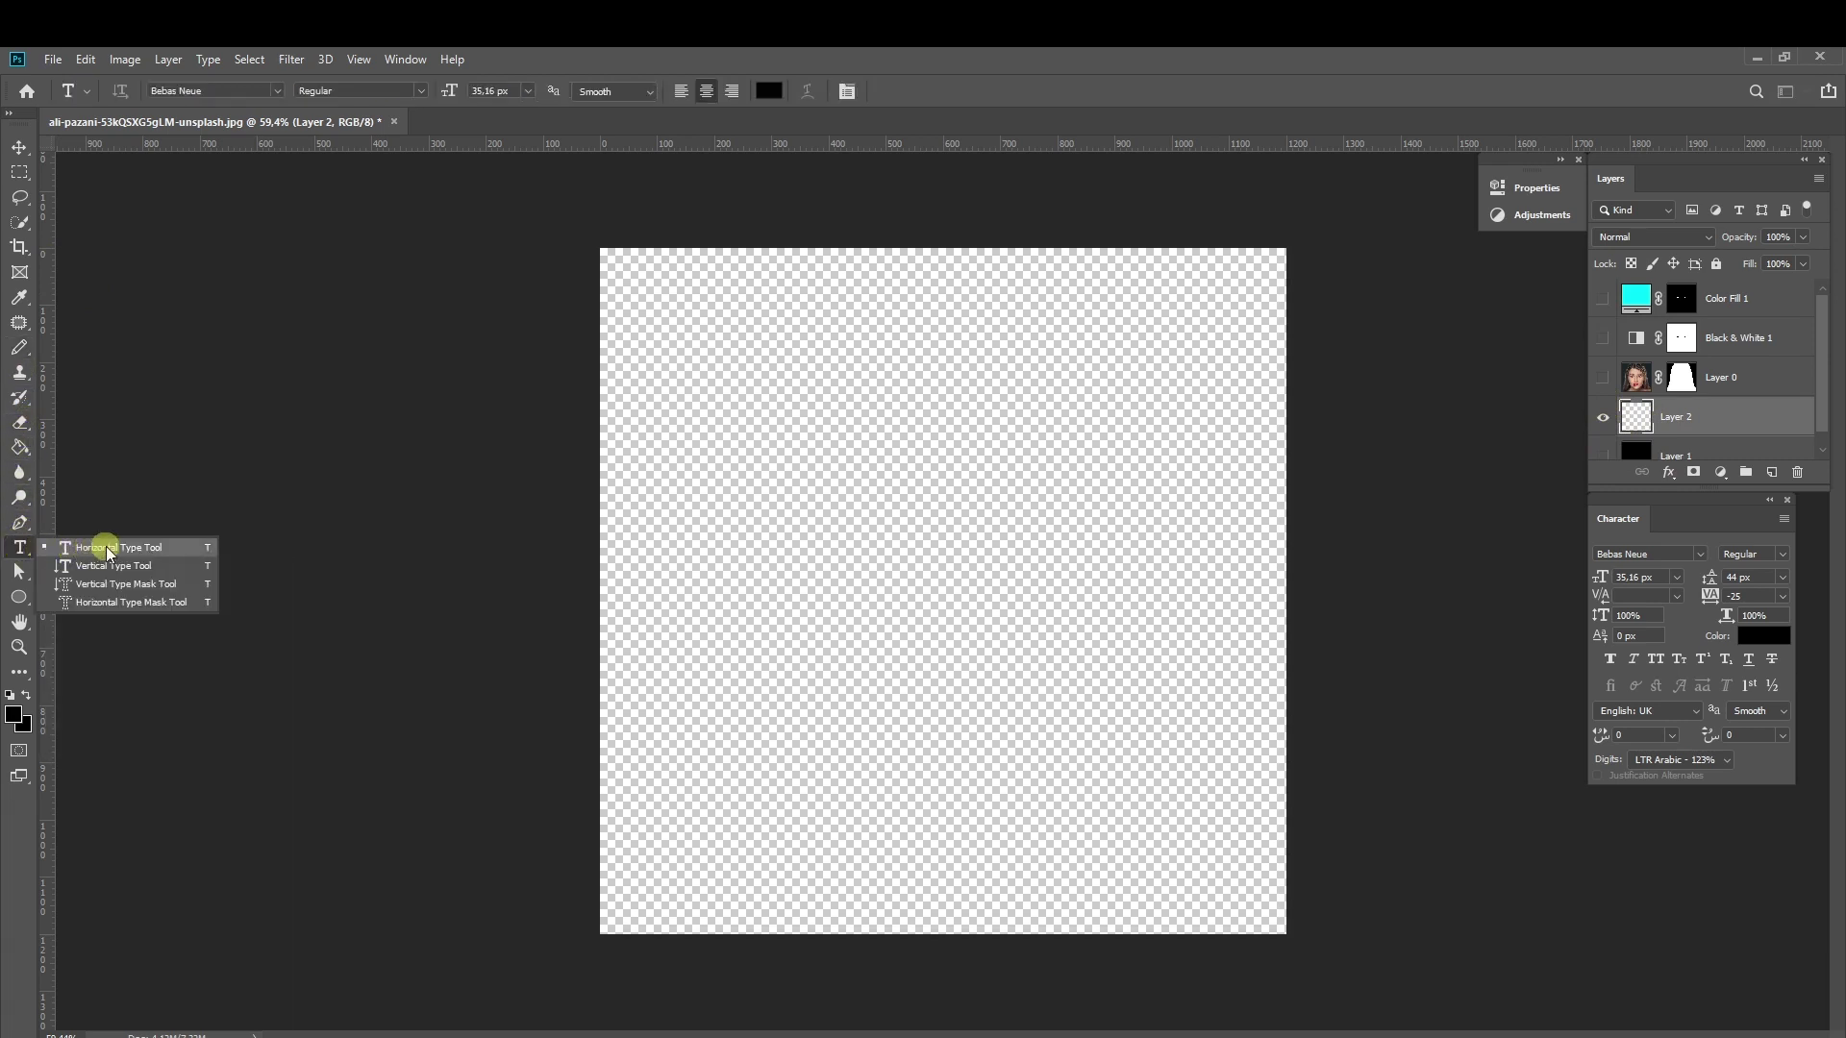
# Draw a canvas-sized horizontal text box, keeping the foreground colour black
pyautogui.click(118, 552)
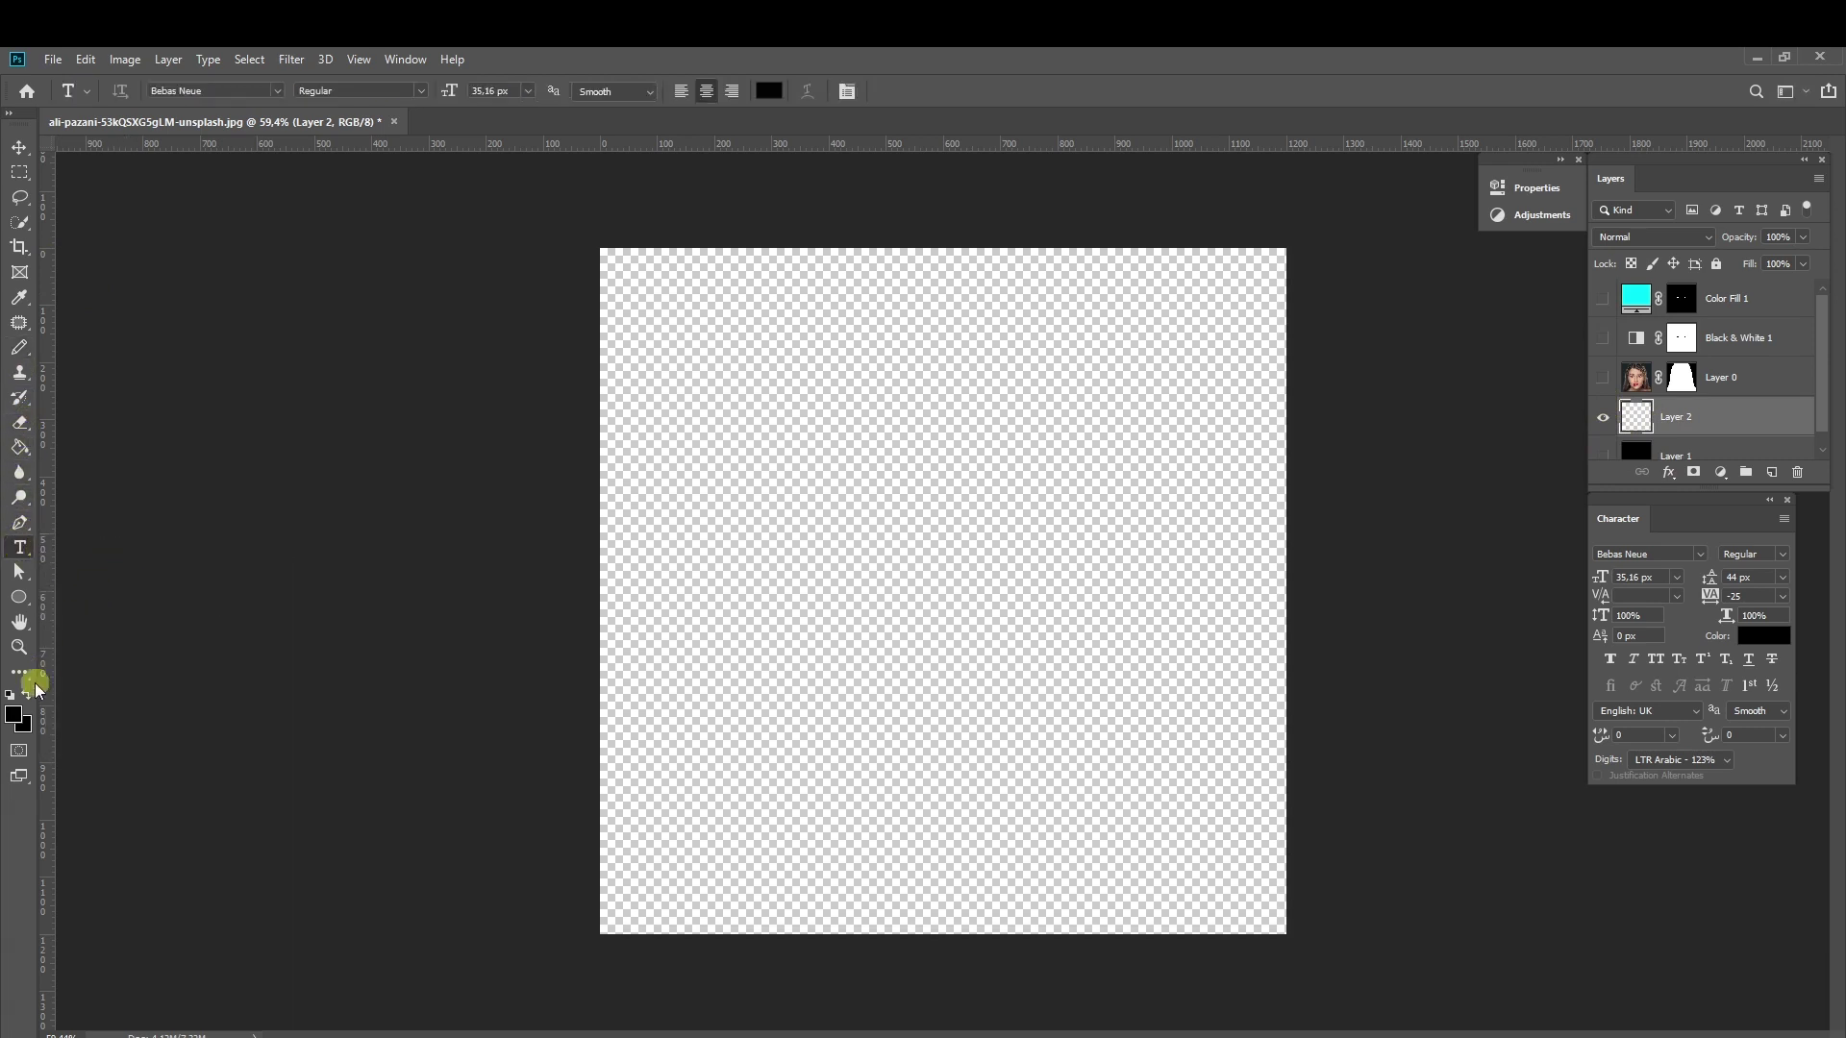
pyautogui.click(14, 715)
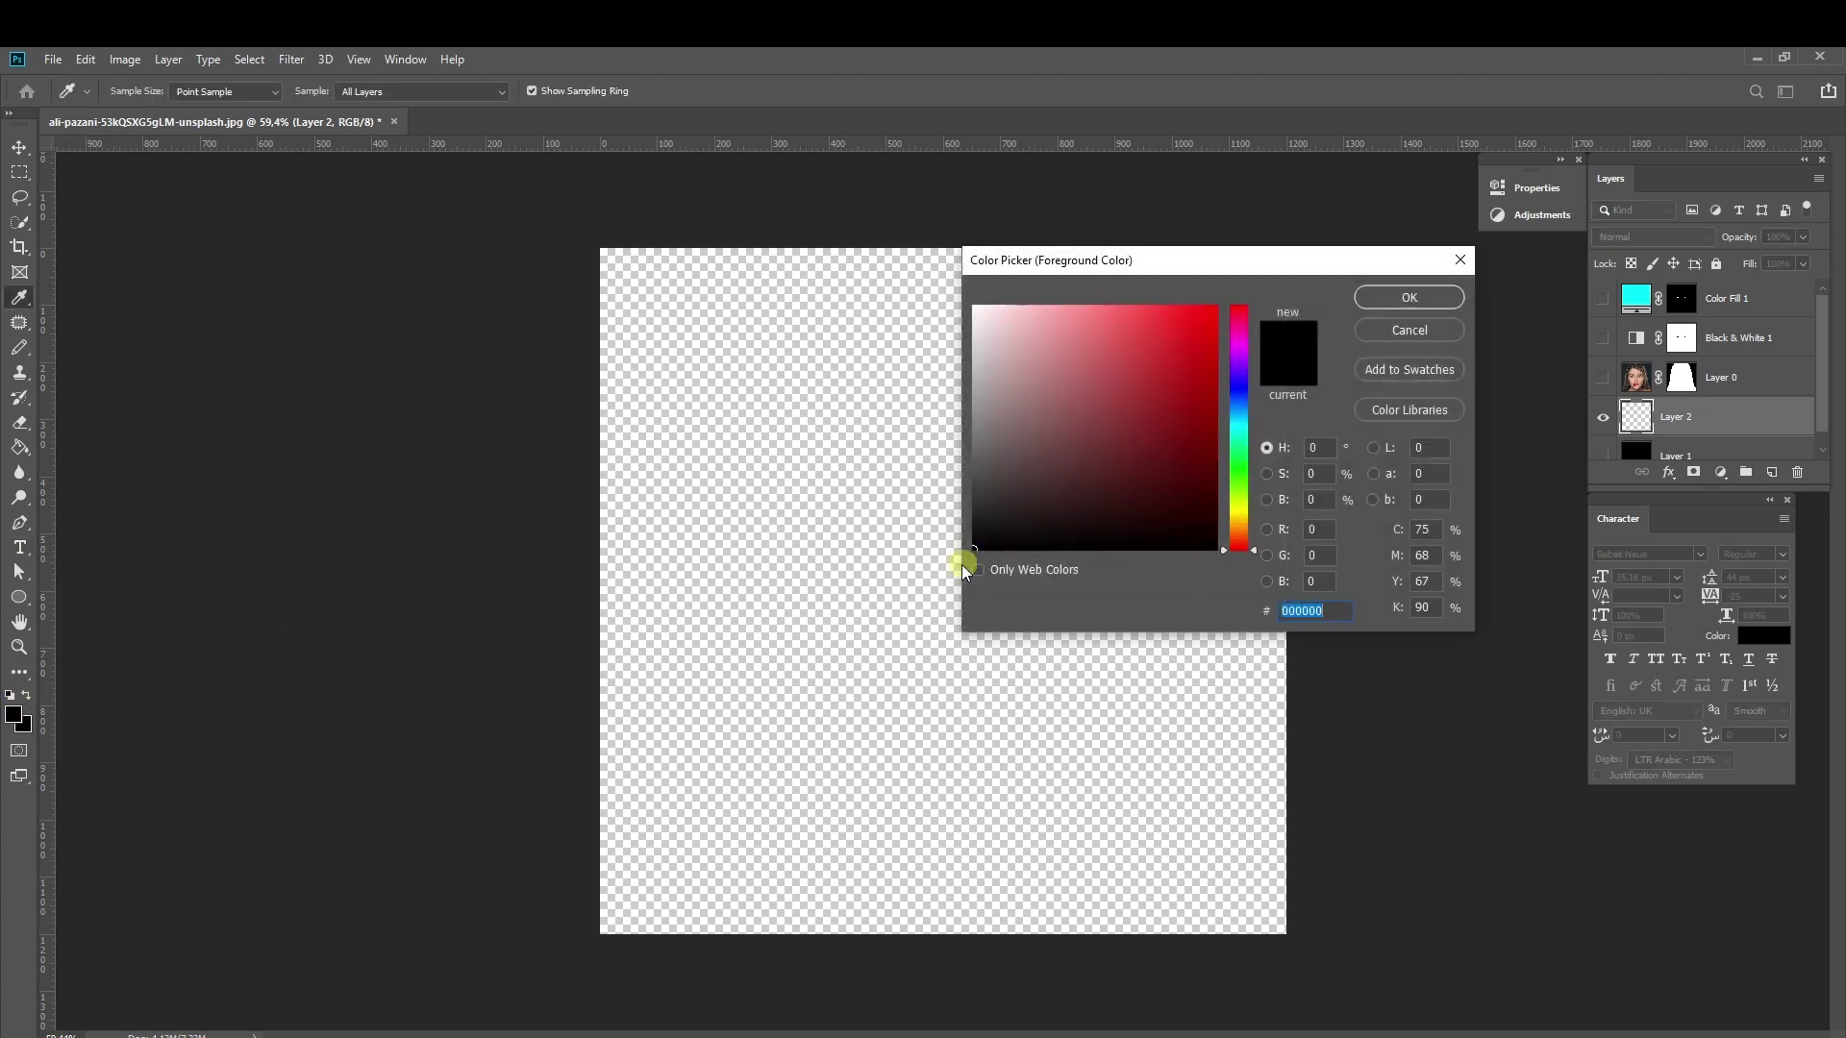
pyautogui.click(1410, 298)
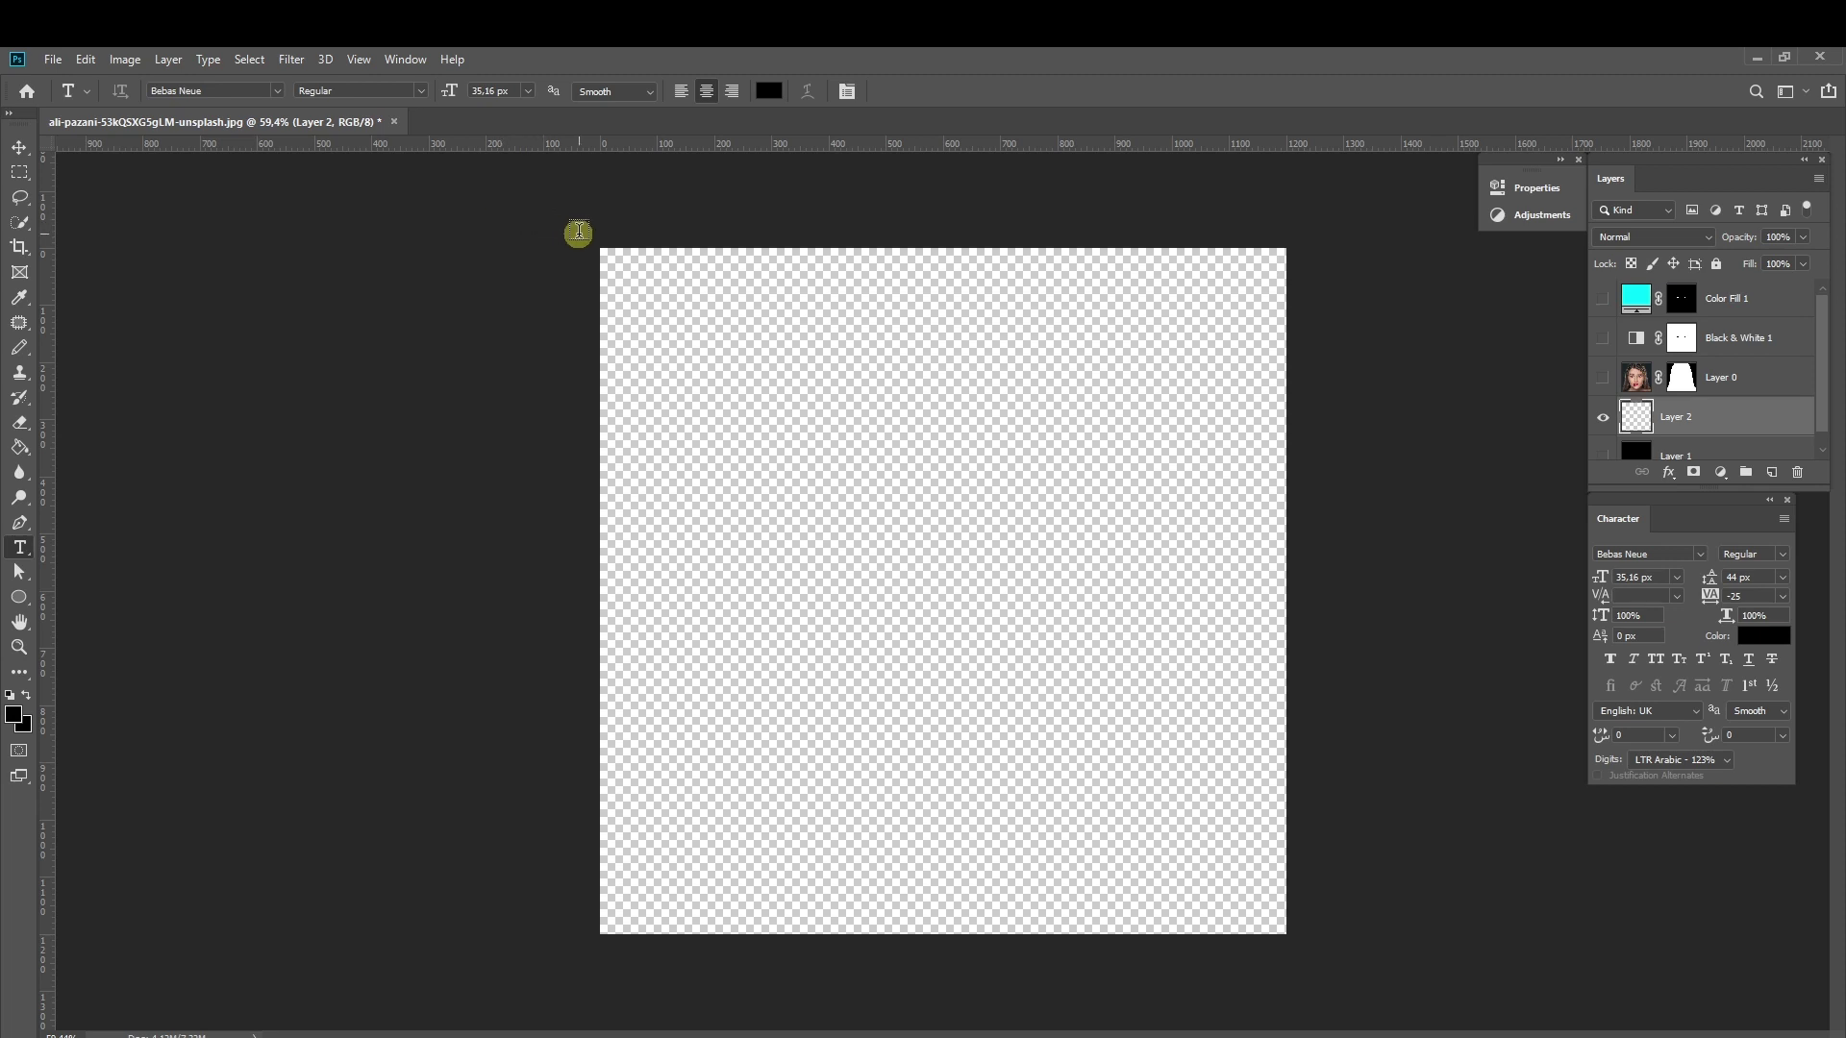
pyautogui.moveTo(587, 239); pyautogui.dragTo(1296, 949)
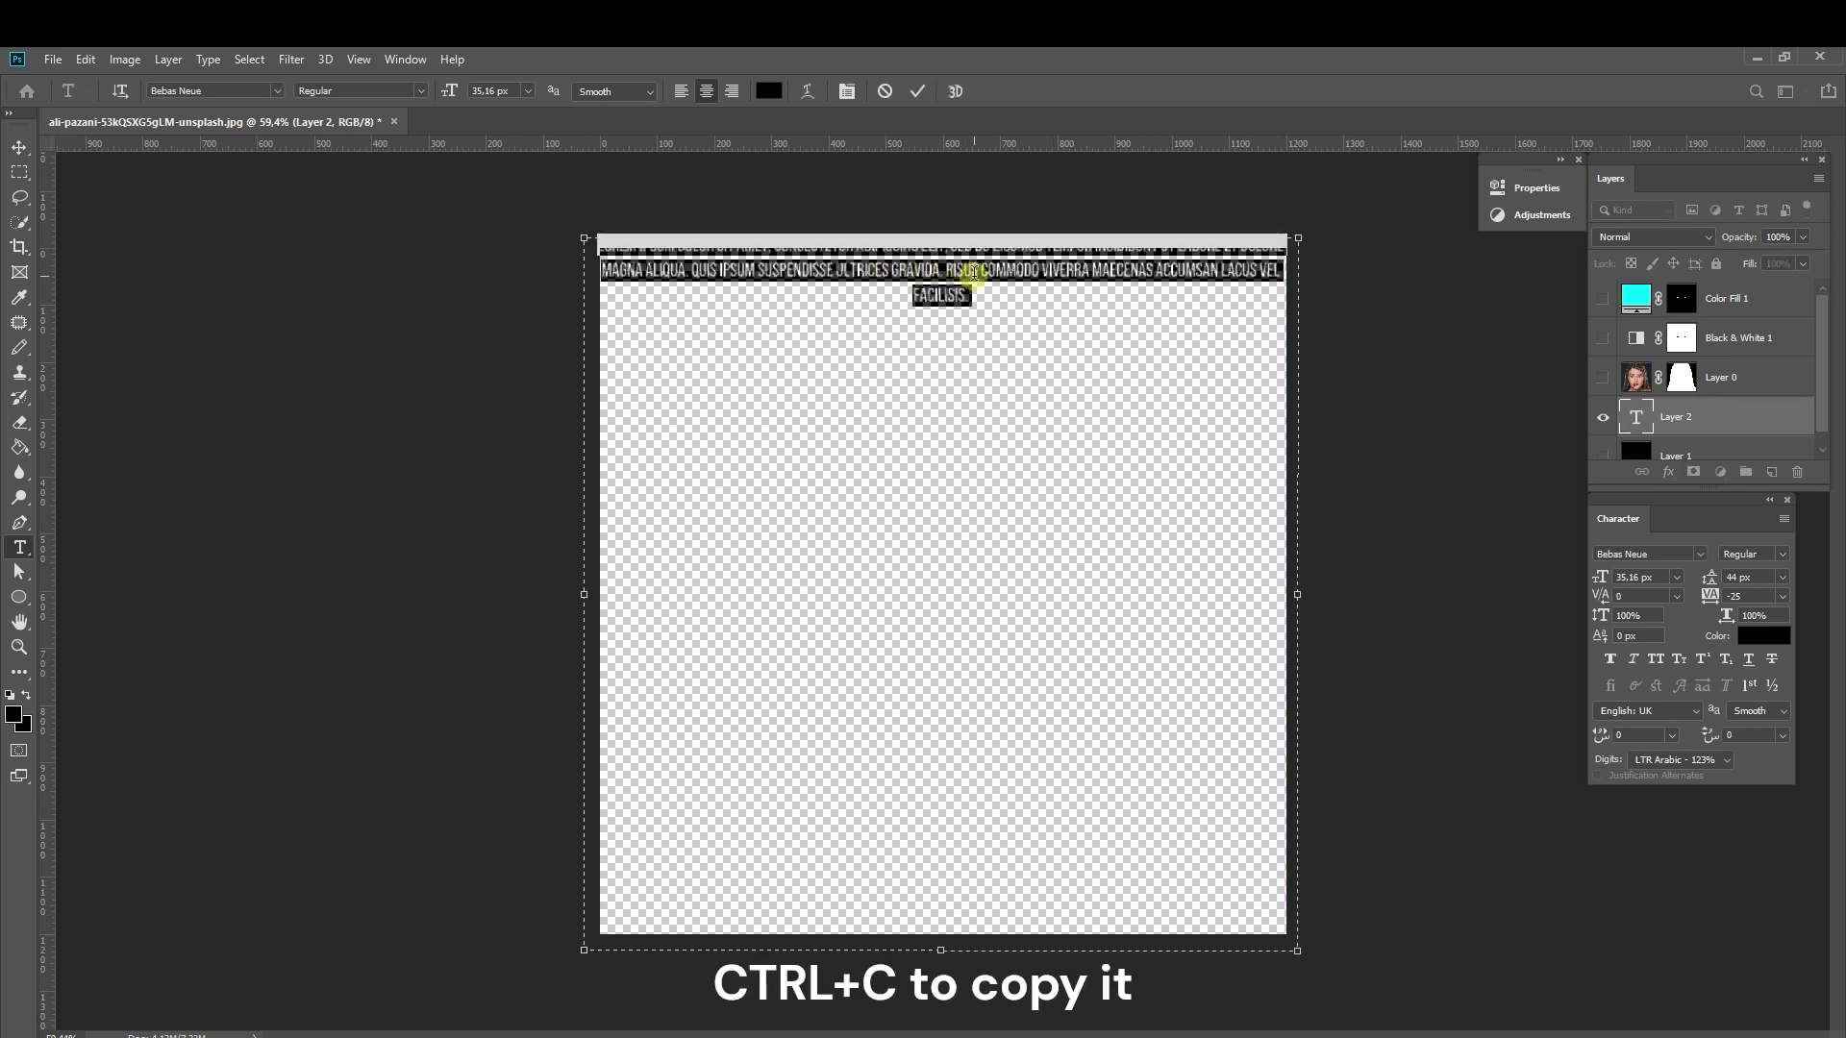
# Copy the Bebas Neue lorem ipsum paragraph and paste it repeatedly to fill the canvas
pyautogui.hotkey('ctrl', 'c')
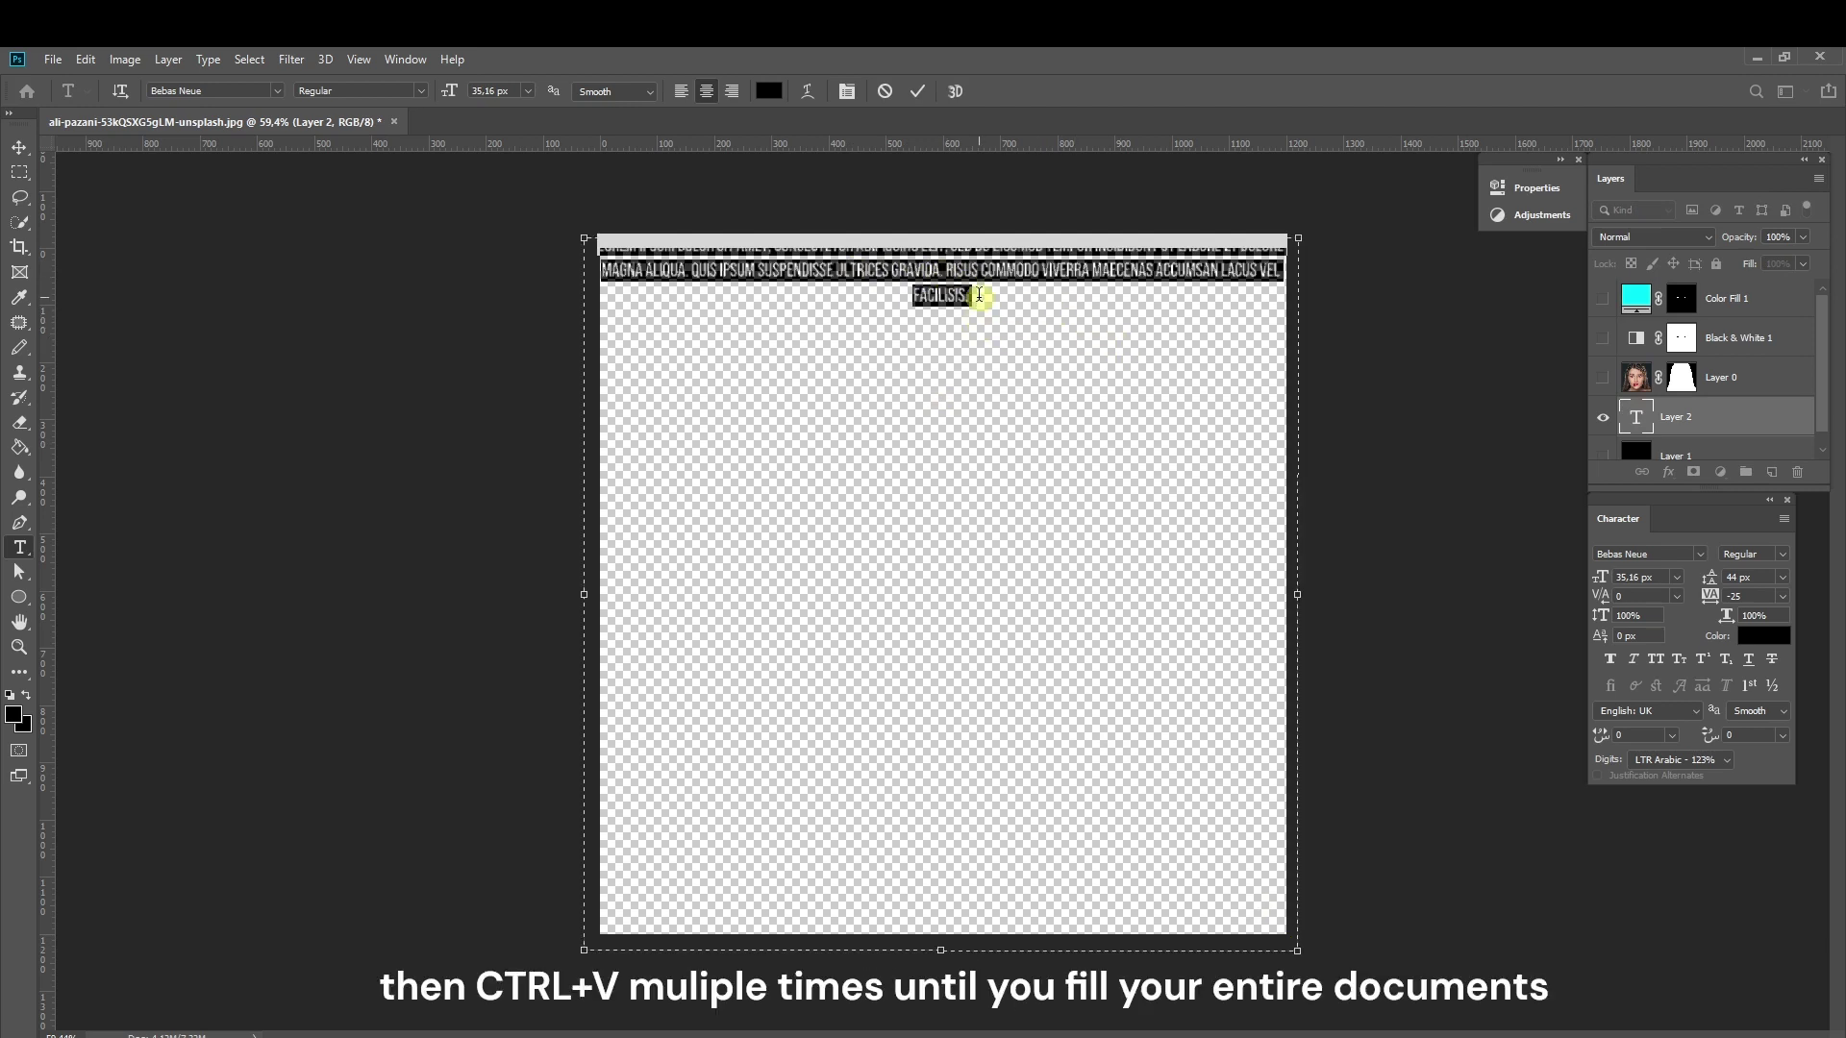
pyautogui.hotkey('ctrl', 'v')
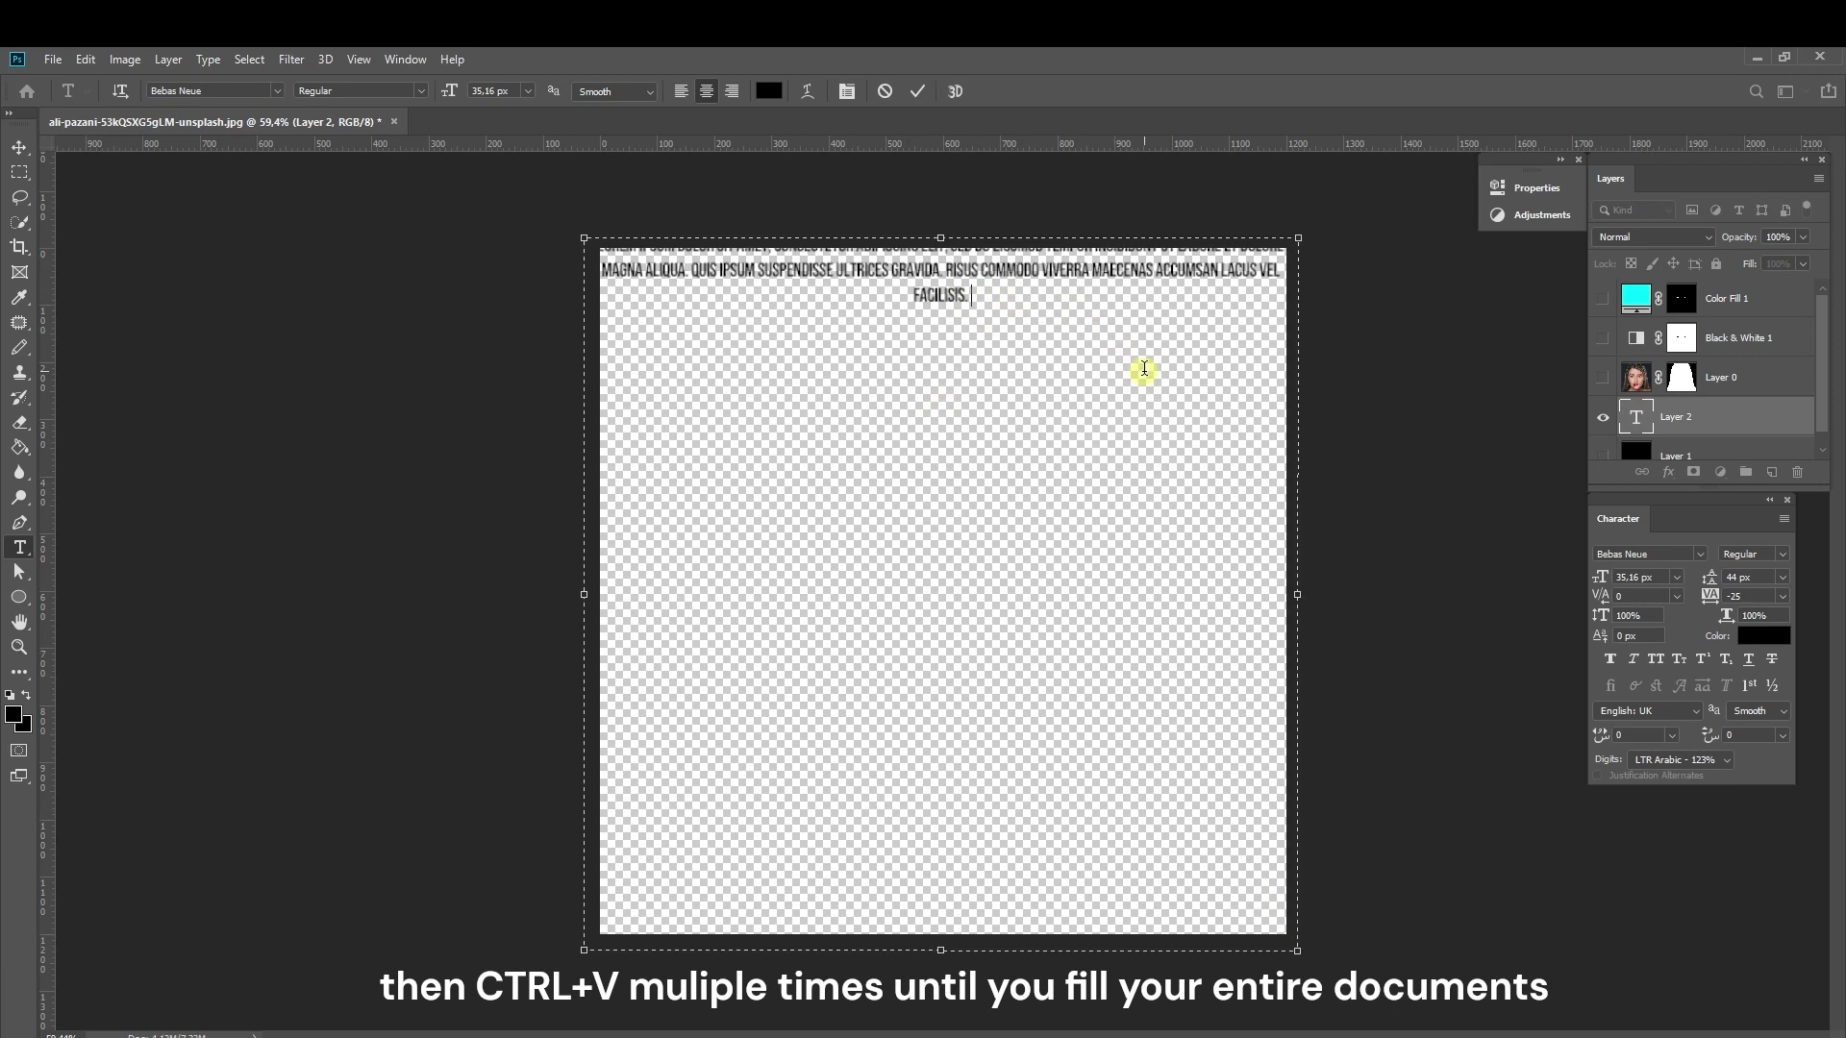
pyautogui.hotkey('ctrl', 'v')
pyautogui.hotkey('ctrl', 'v')
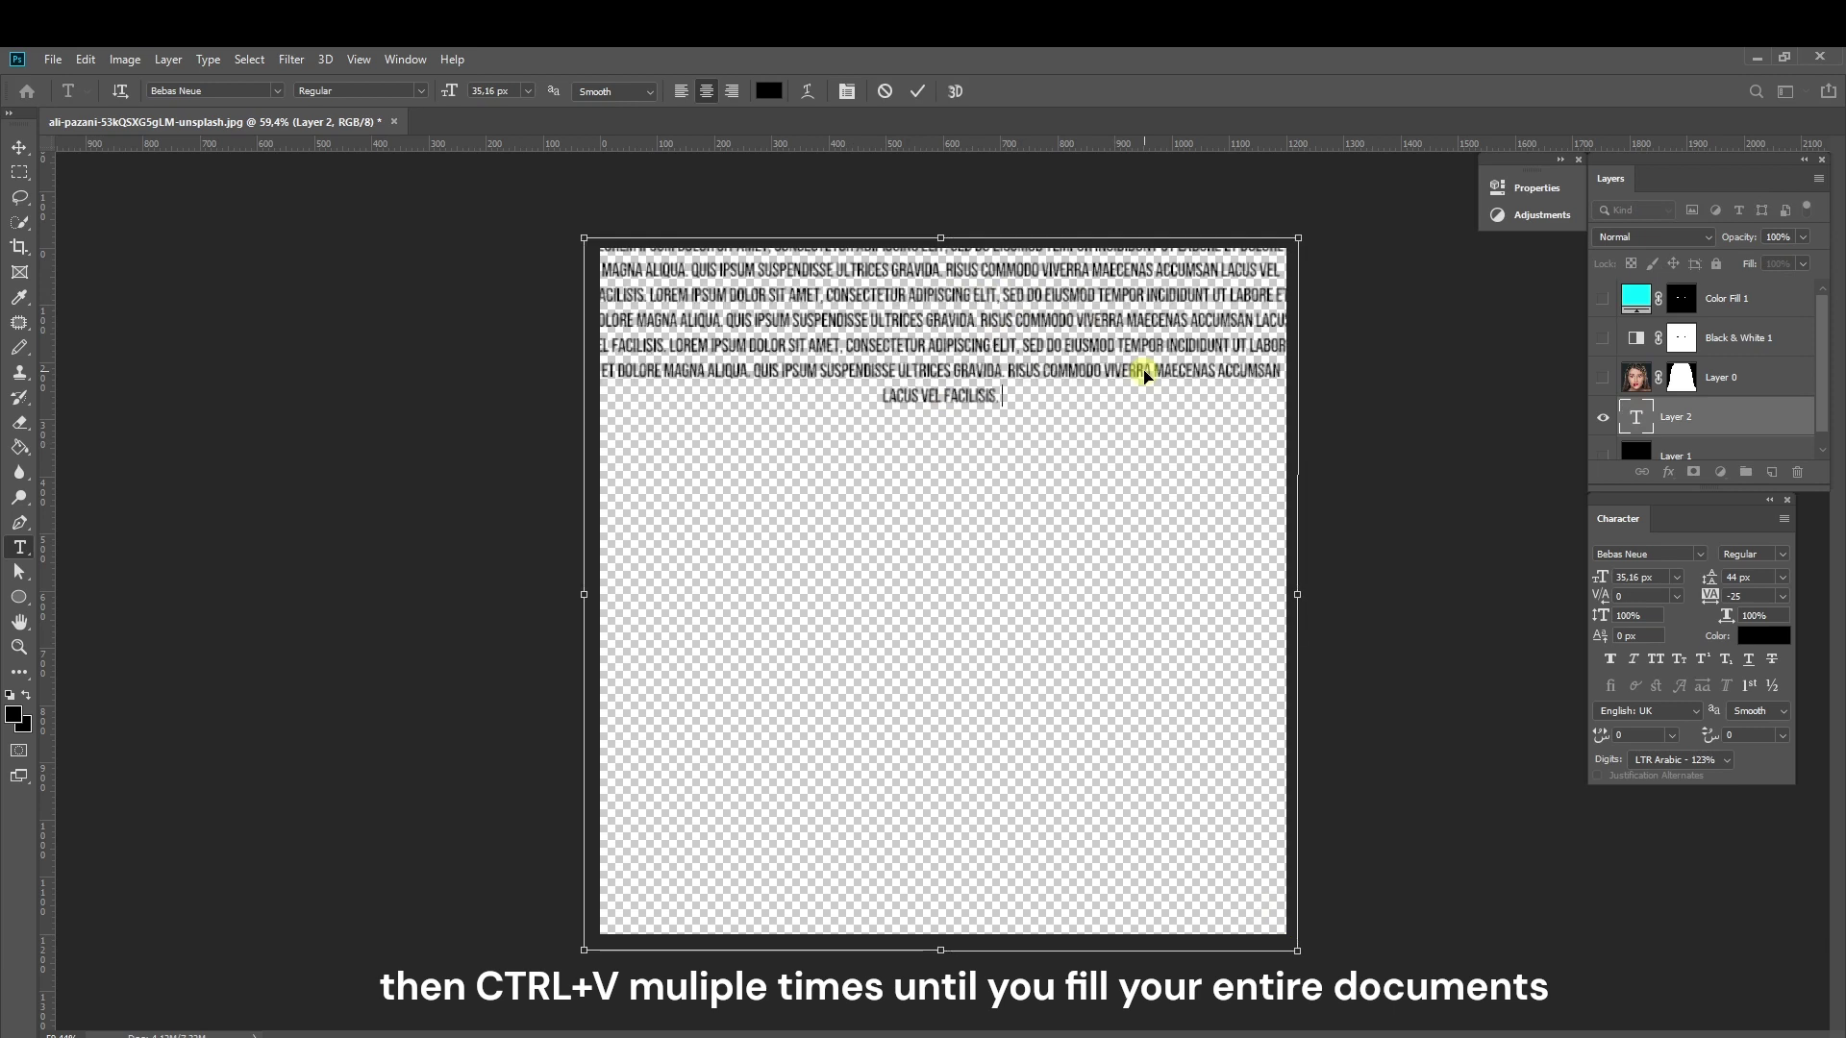
pyautogui.hotkey('ctrl', 'v')
pyautogui.hotkey('ctrl', 'v')
pyautogui.hotkey('ctrl', 'v')
pyautogui.hotkey('ctrl', 'v')
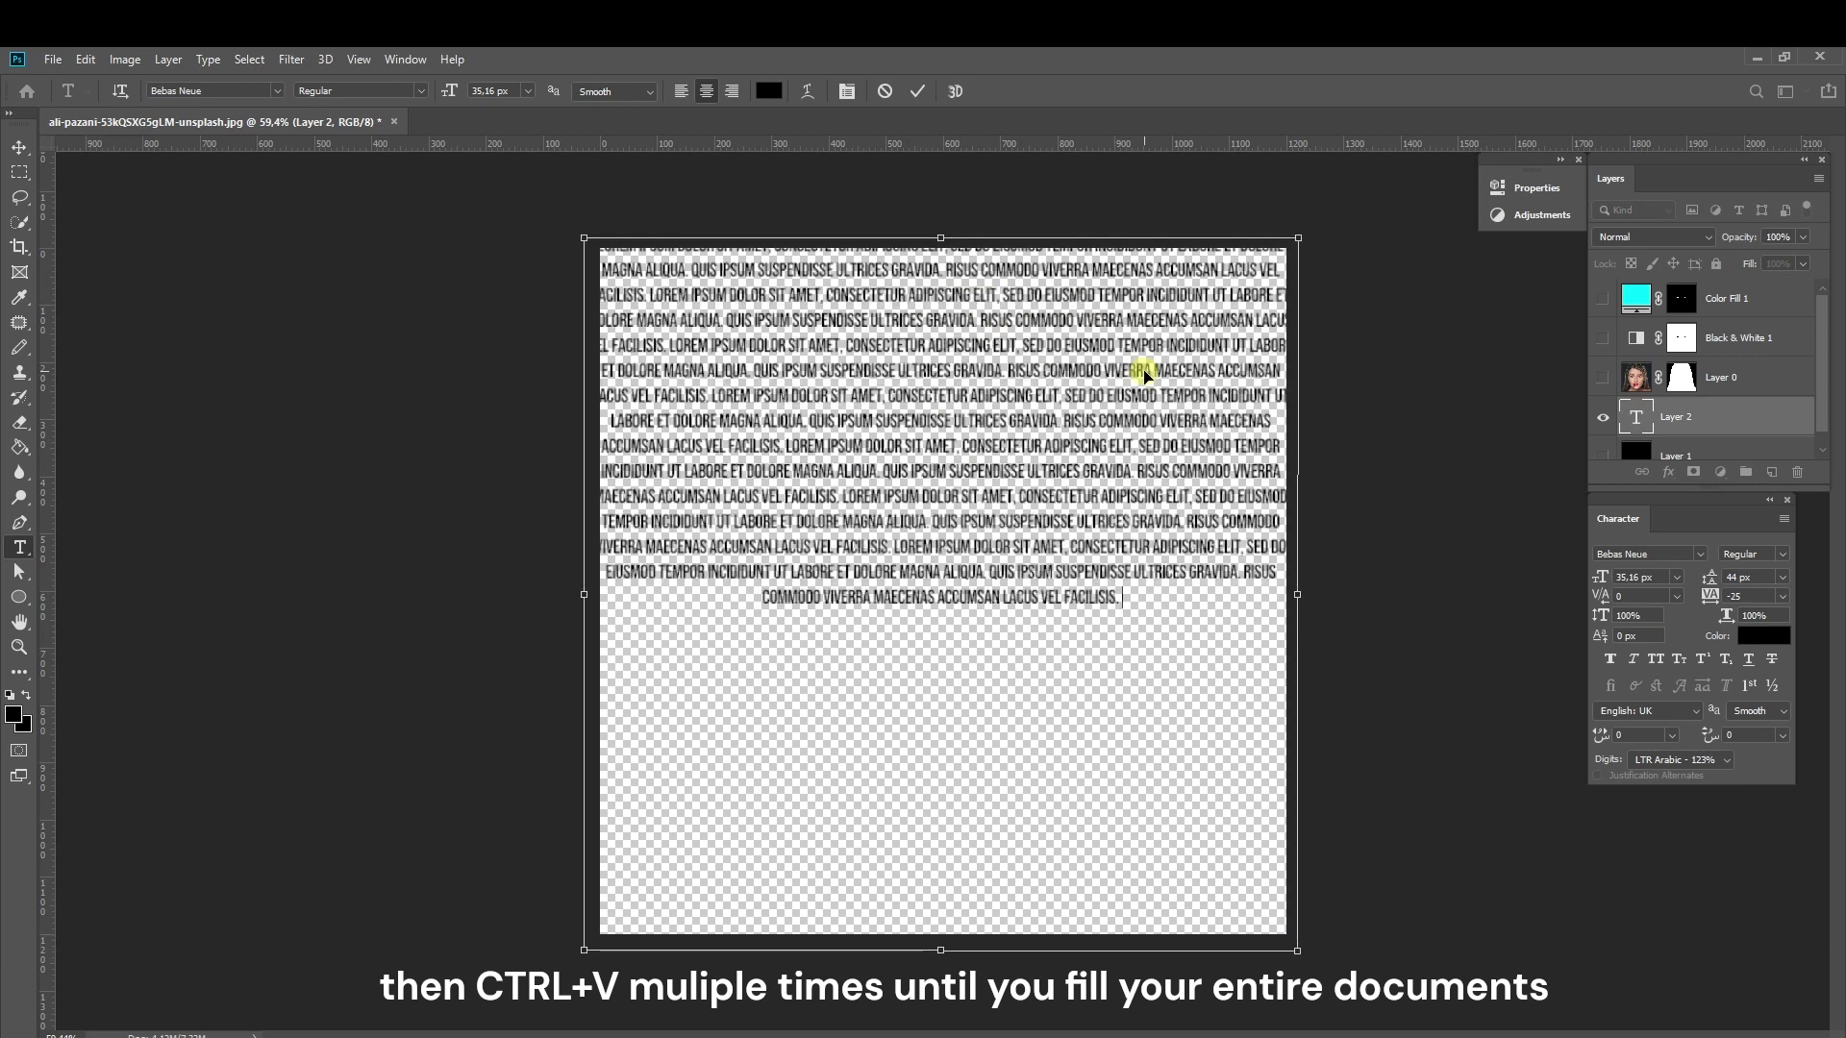
pyautogui.hotkey('ctrl', 'v')
pyautogui.hotkey('ctrl', 'v')
pyautogui.hotkey('ctrl', 'v')
pyautogui.hotkey('ctrl', 'v')
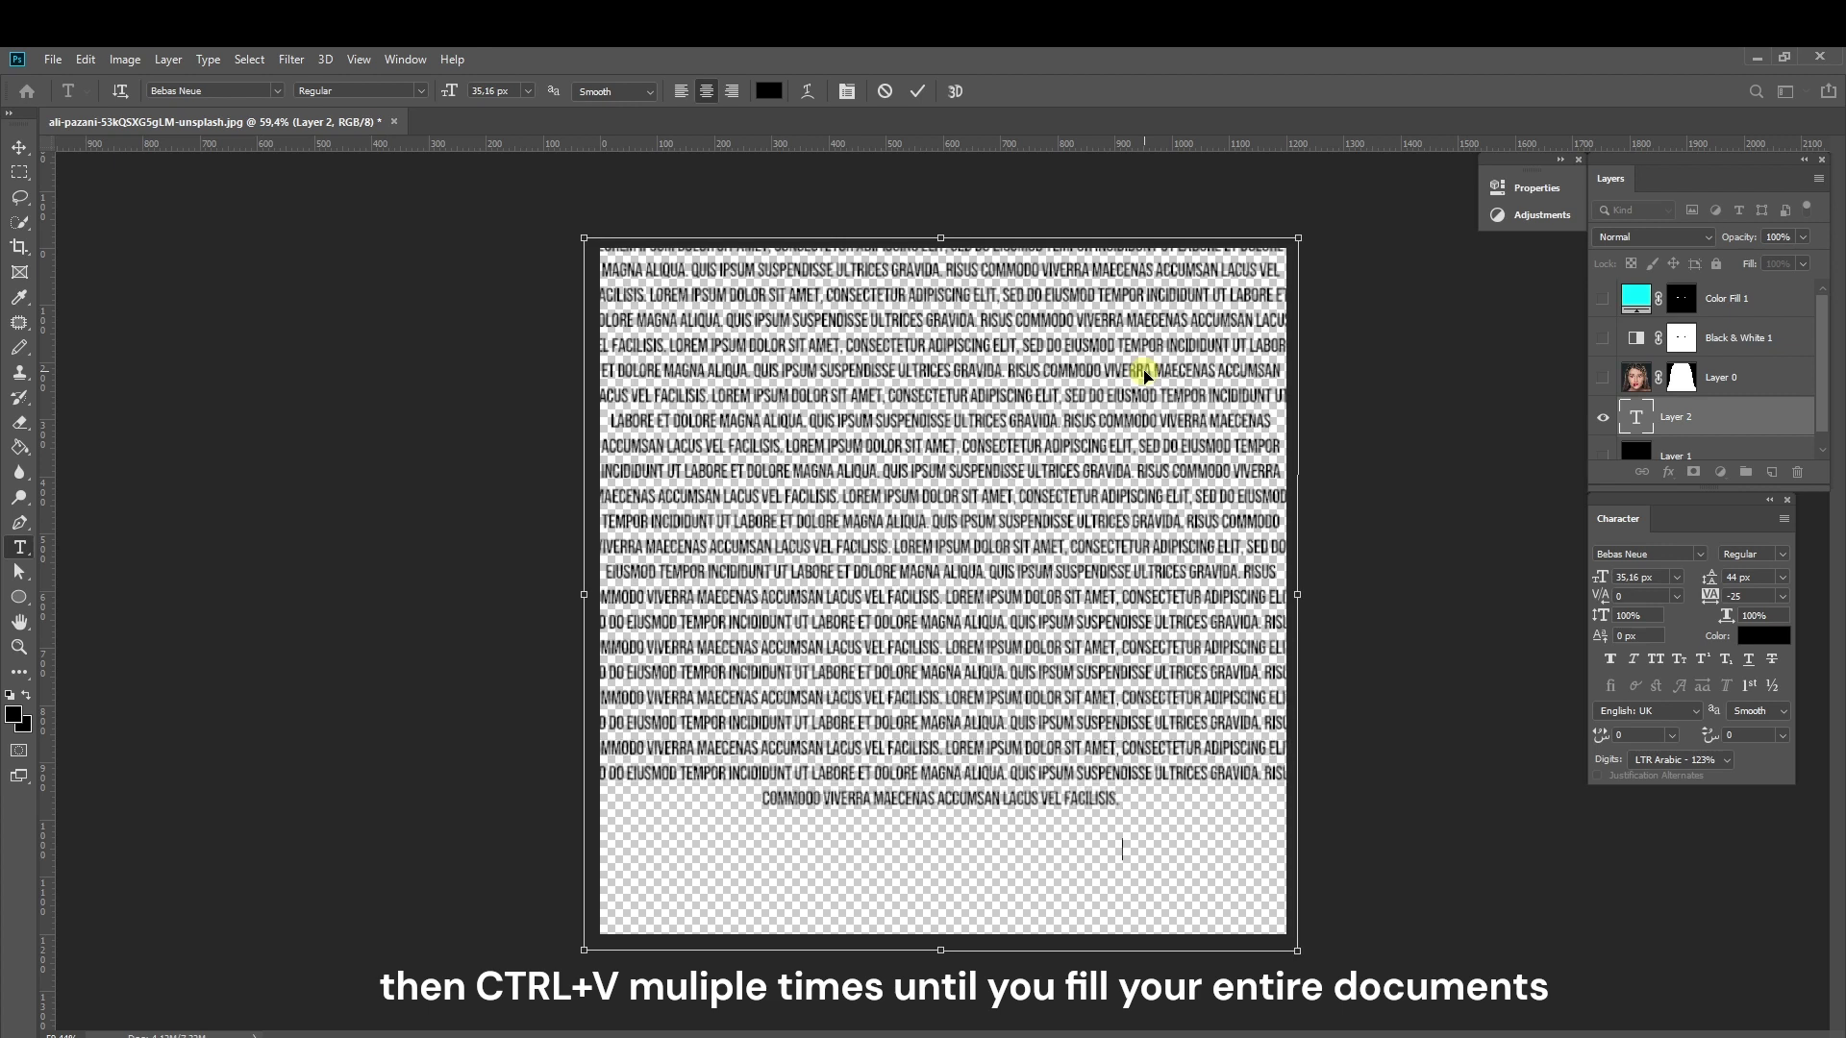
pyautogui.hotkey('ctrl', 'v')
pyautogui.hotkey('ctrl', 'v')
pyautogui.hotkey('ctrl', 'v')
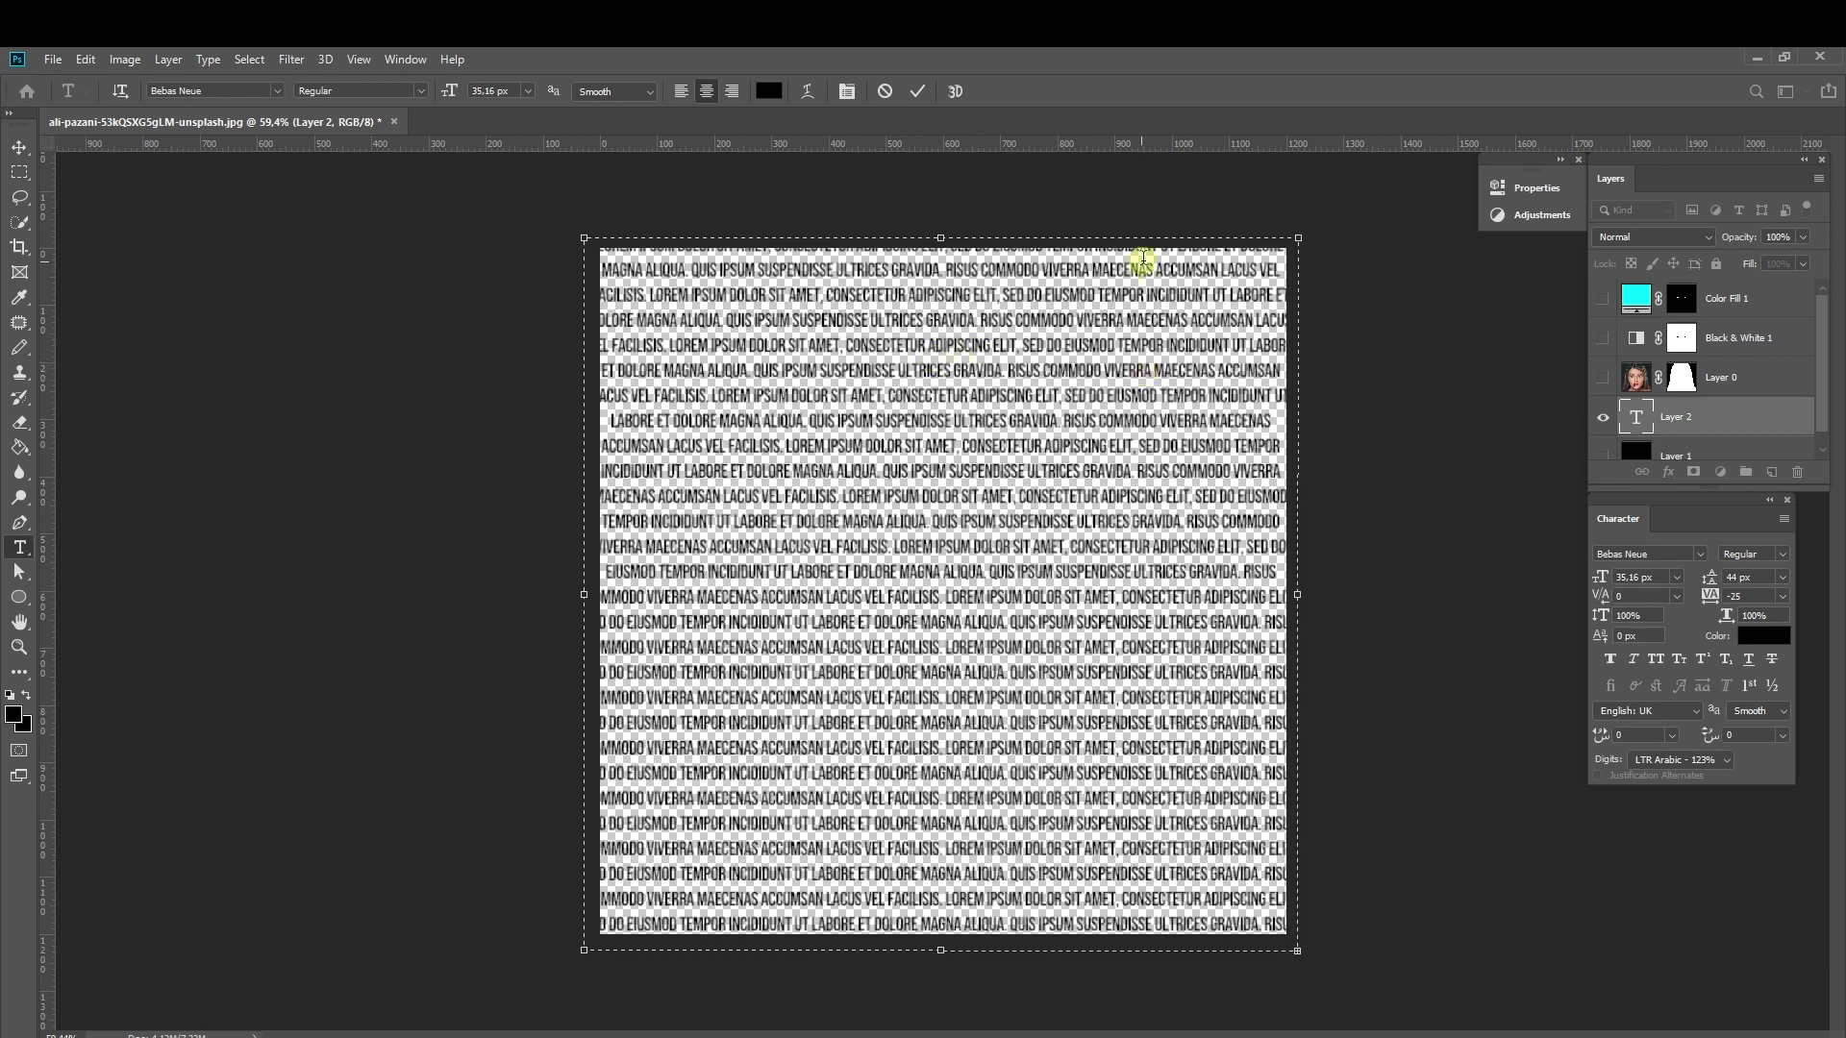
# Commit the lorem ipsum text and make all layers visible again
pyautogui.click(918, 91)
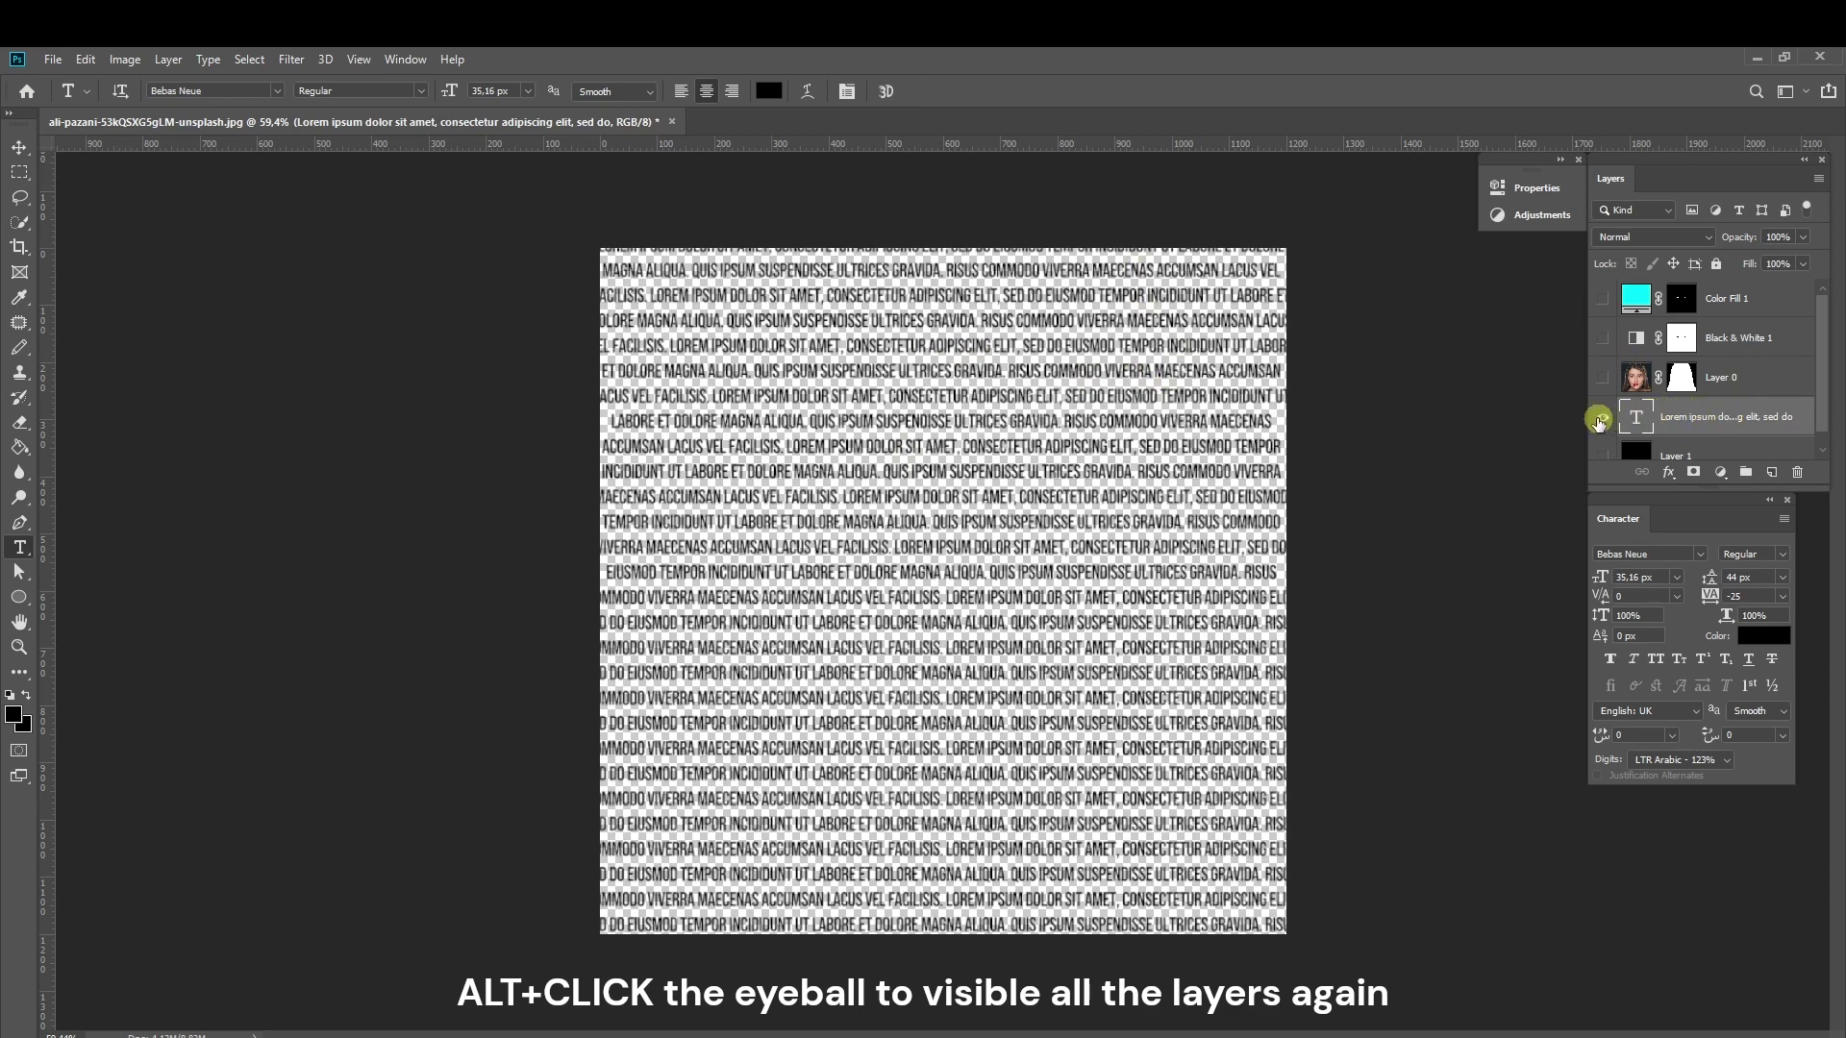
pyautogui.keyDown('alt'); pyautogui.click(1601, 424); pyautogui.keyUp('alt')
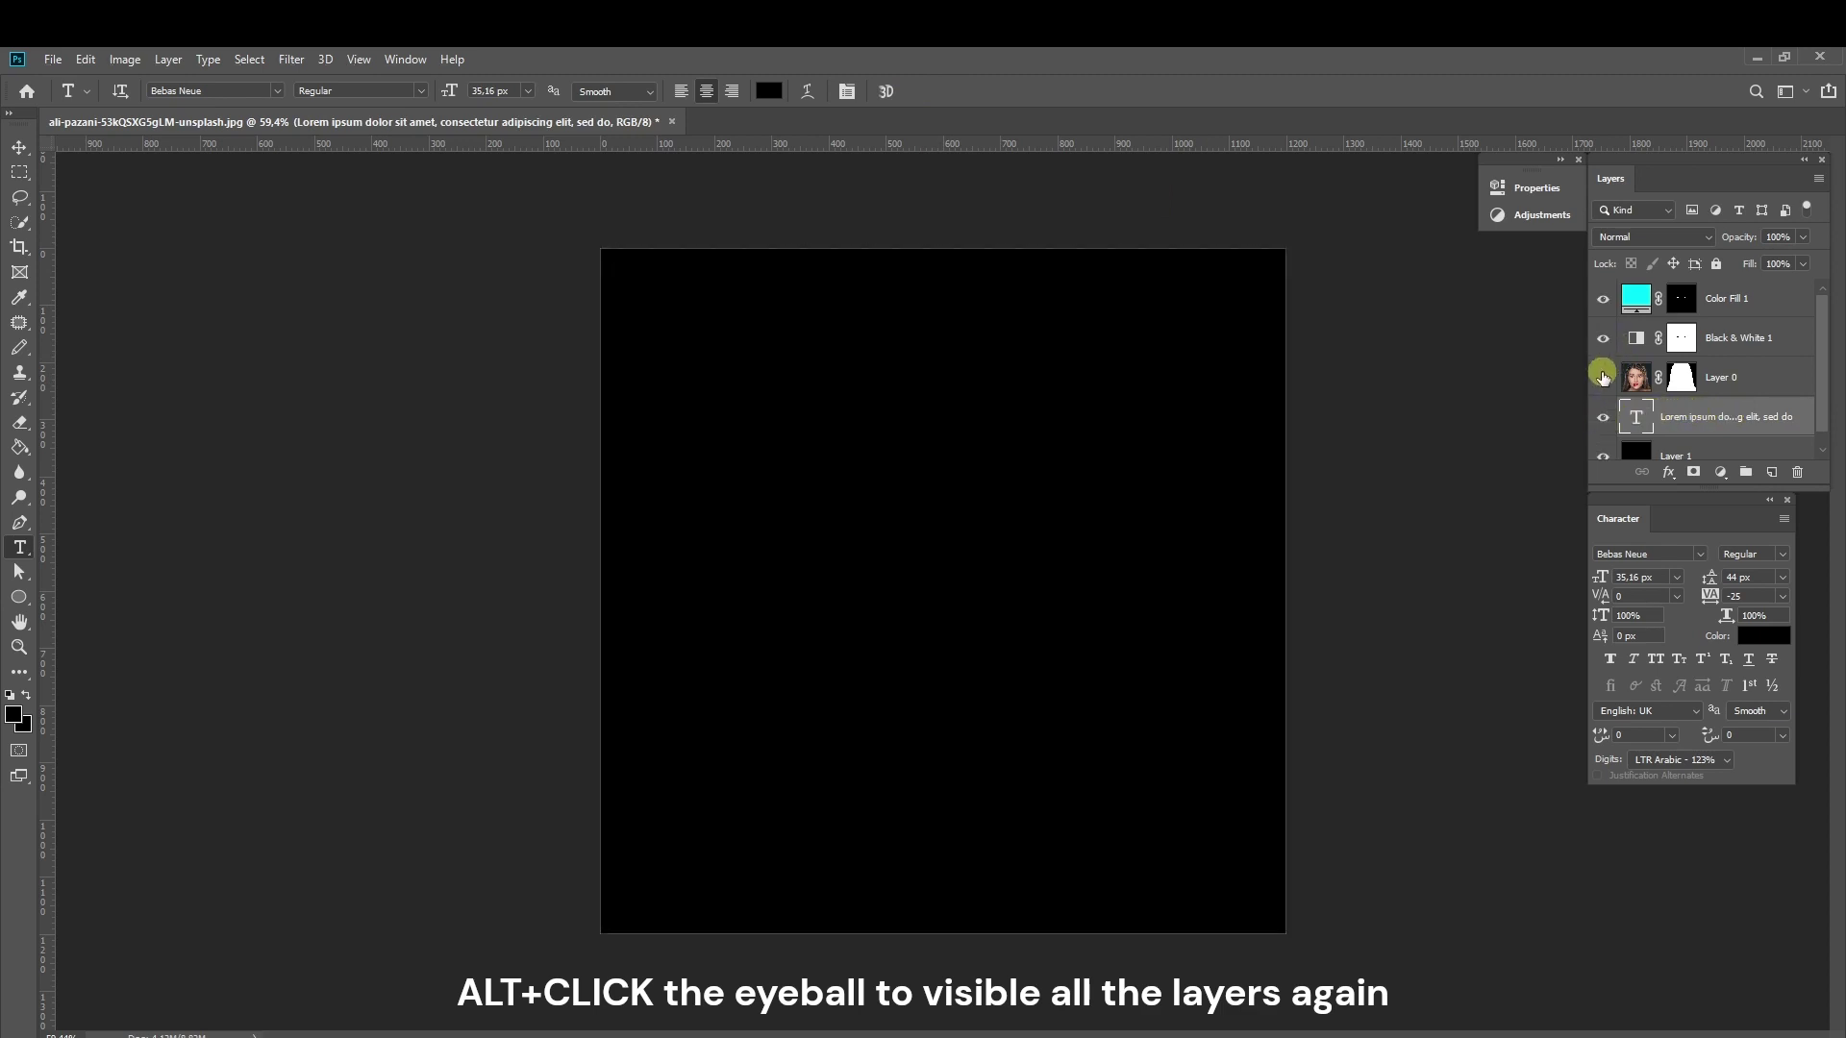
pyautogui.keyDown('alt'); pyautogui.click(1615, 426); pyautogui.keyUp('alt')
# Clip the portrait layer (Layer 0) to the lorem ipsum text layer
pyautogui.click(1646, 385)
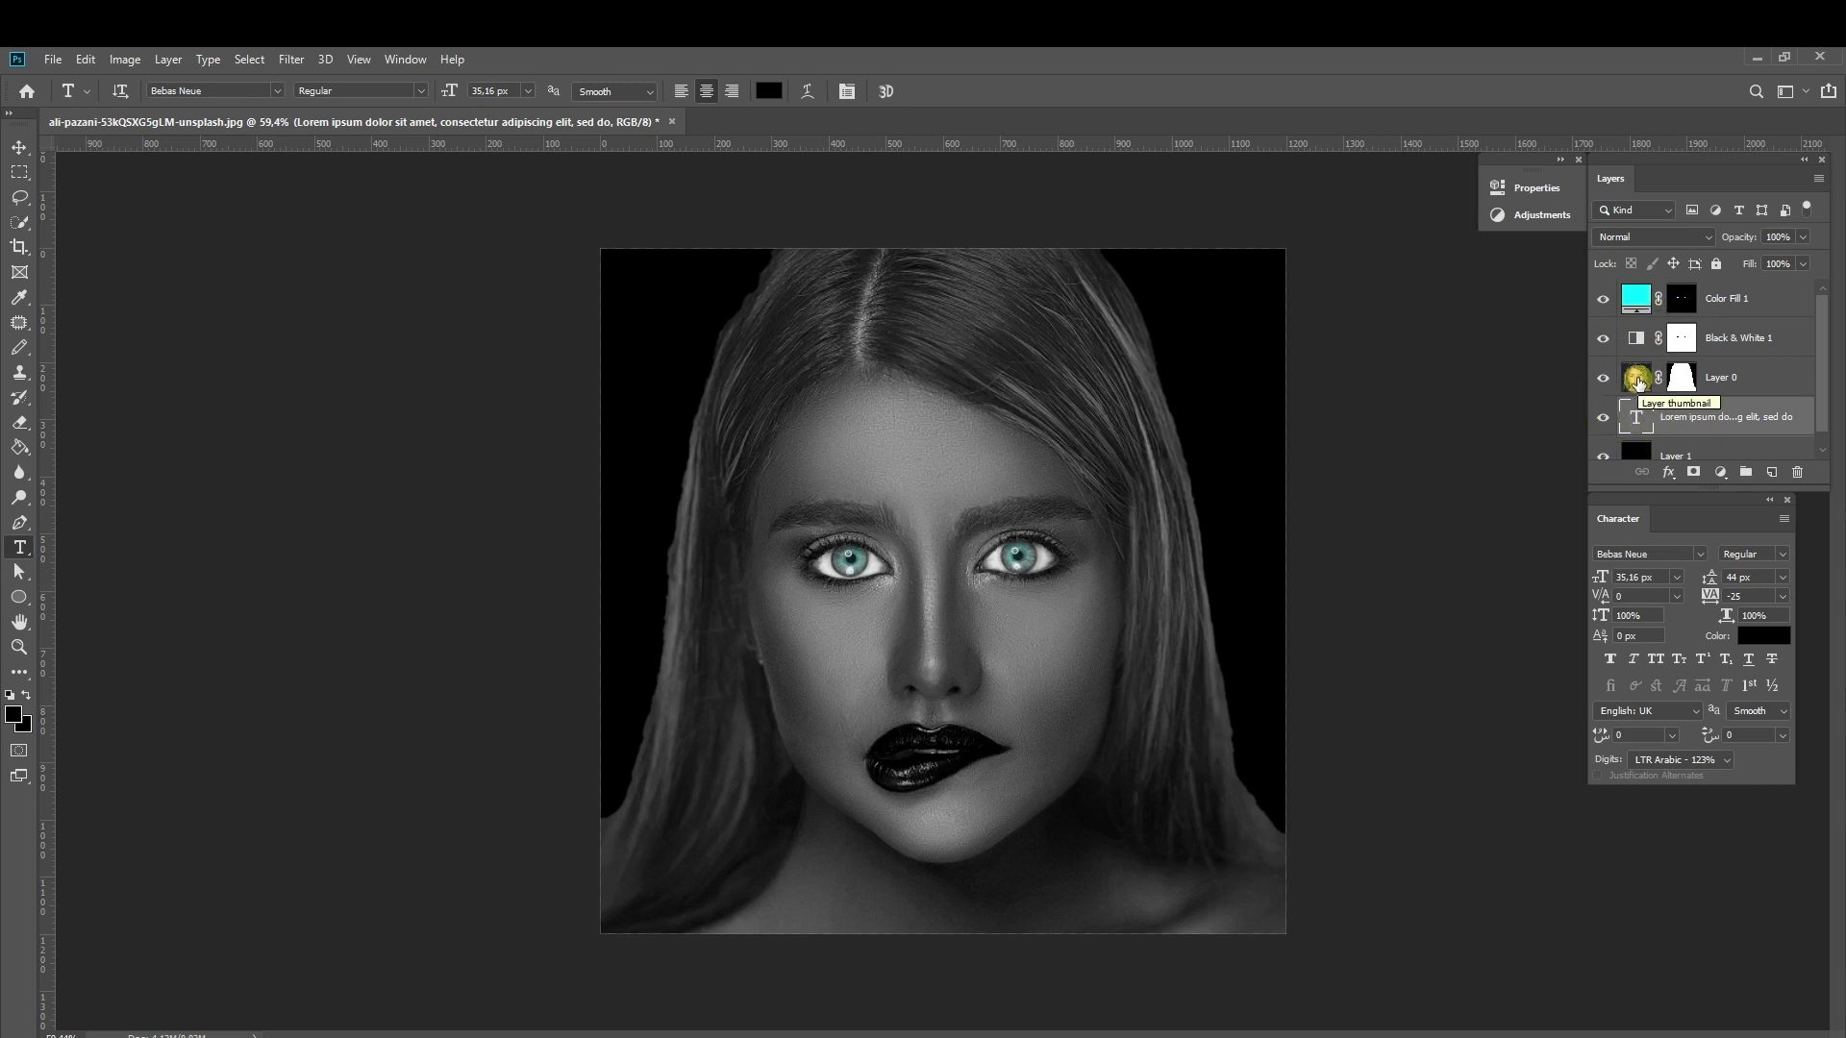
pyautogui.click(1639, 383)
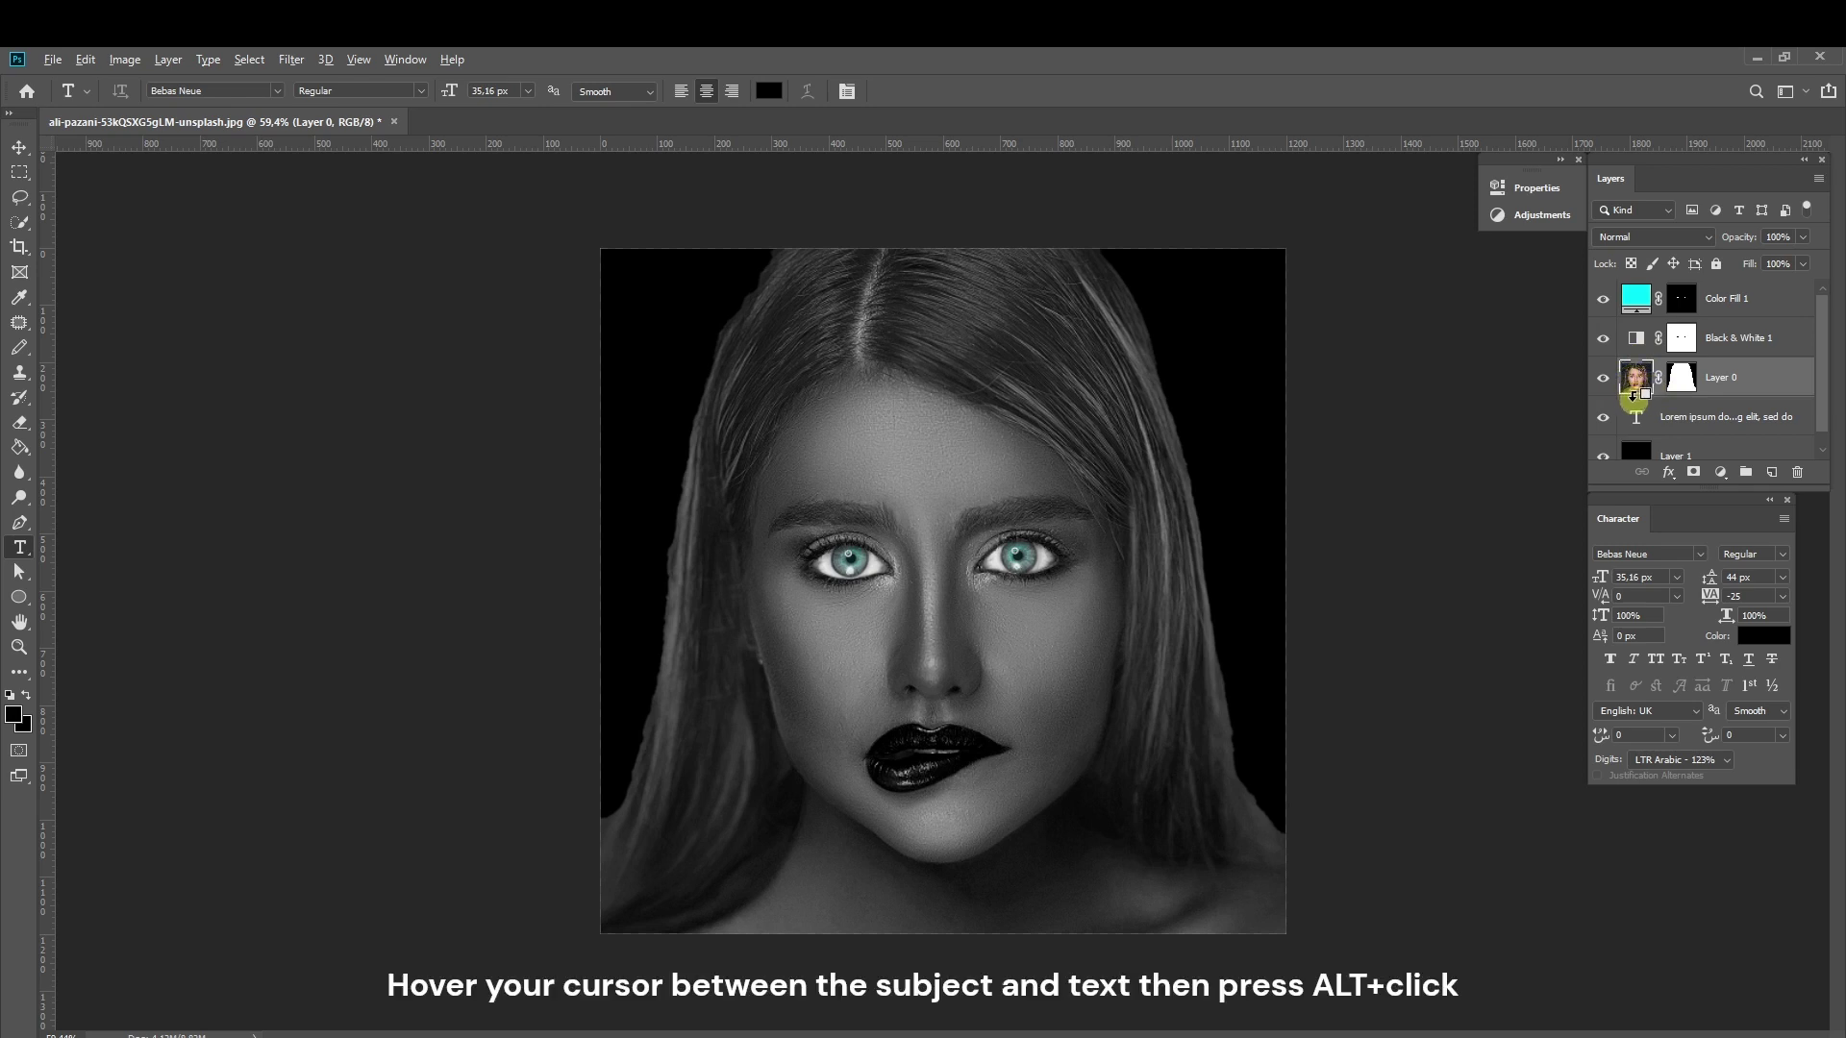
pyautogui.keyDown('alt'); pyautogui.click(1633, 397); pyautogui.keyUp('alt')
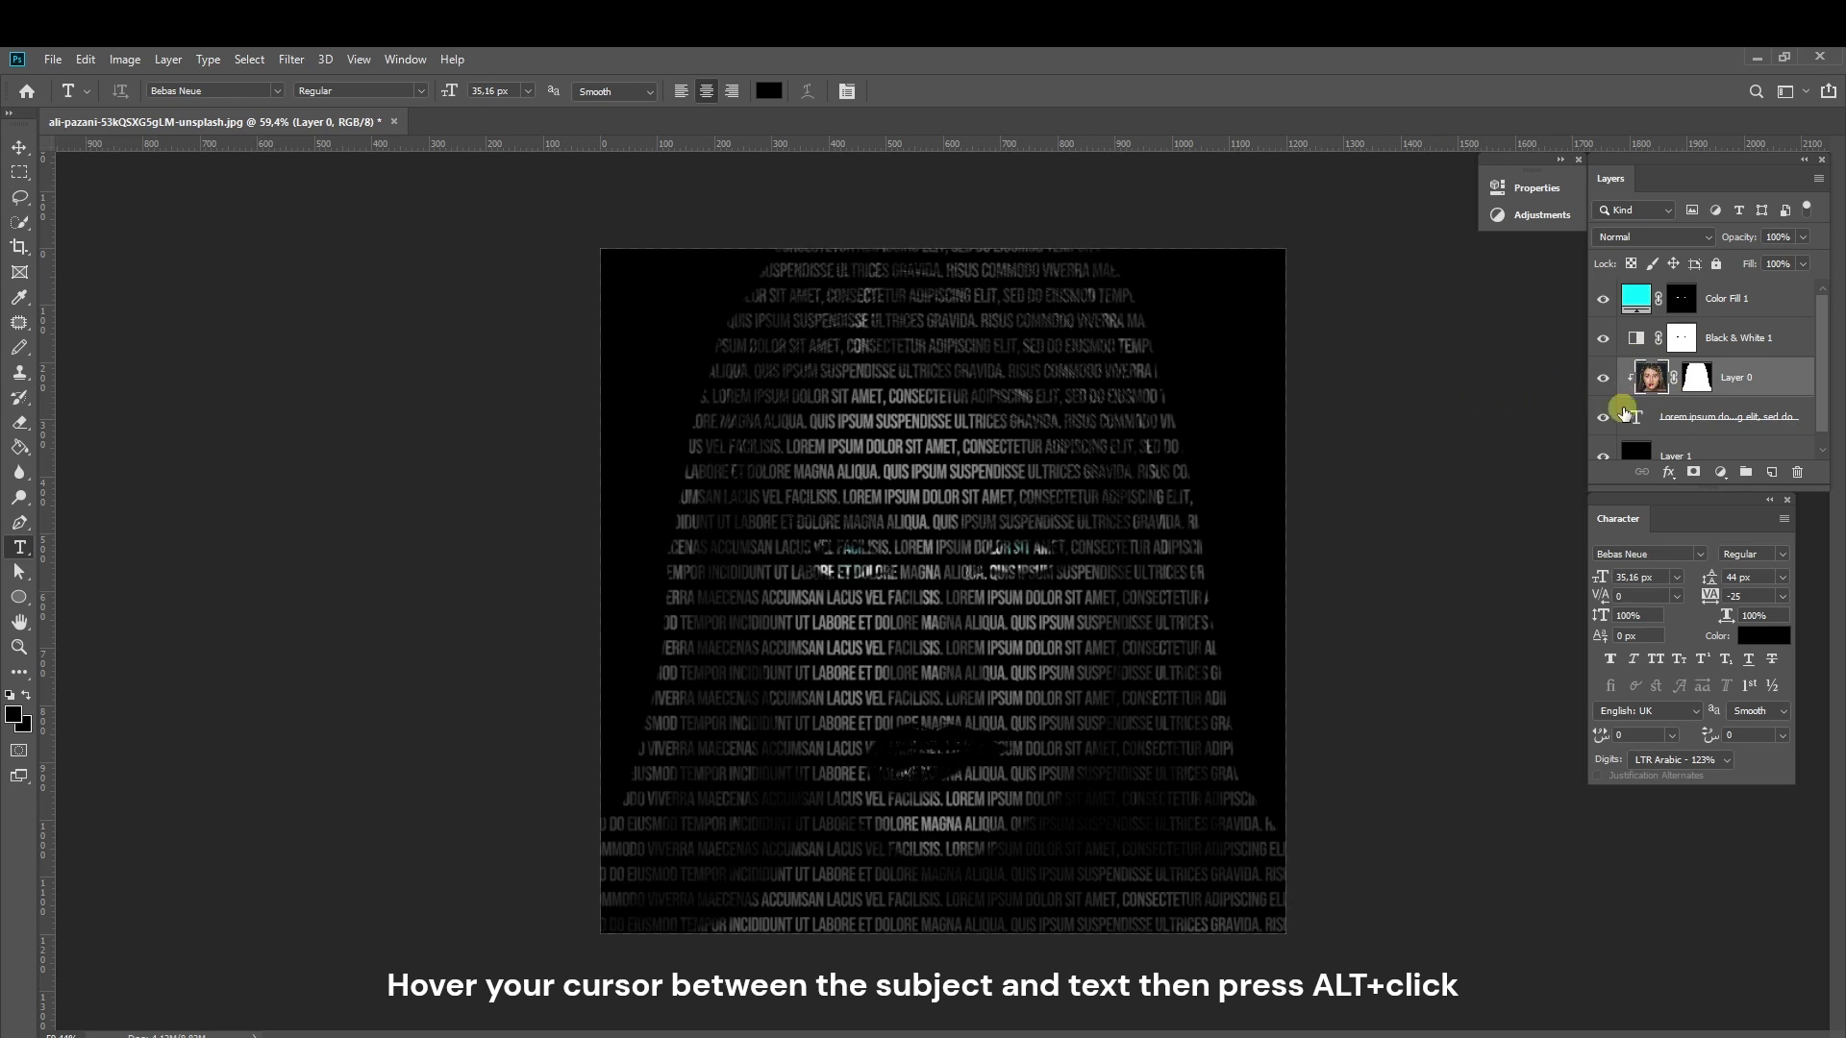
pyautogui.scroll(-1, 1639, 415)
# Make the lorem ipsum text Faux Bold at 41.16 px with 48 px leading, then commit
pyautogui.click(1637, 404)
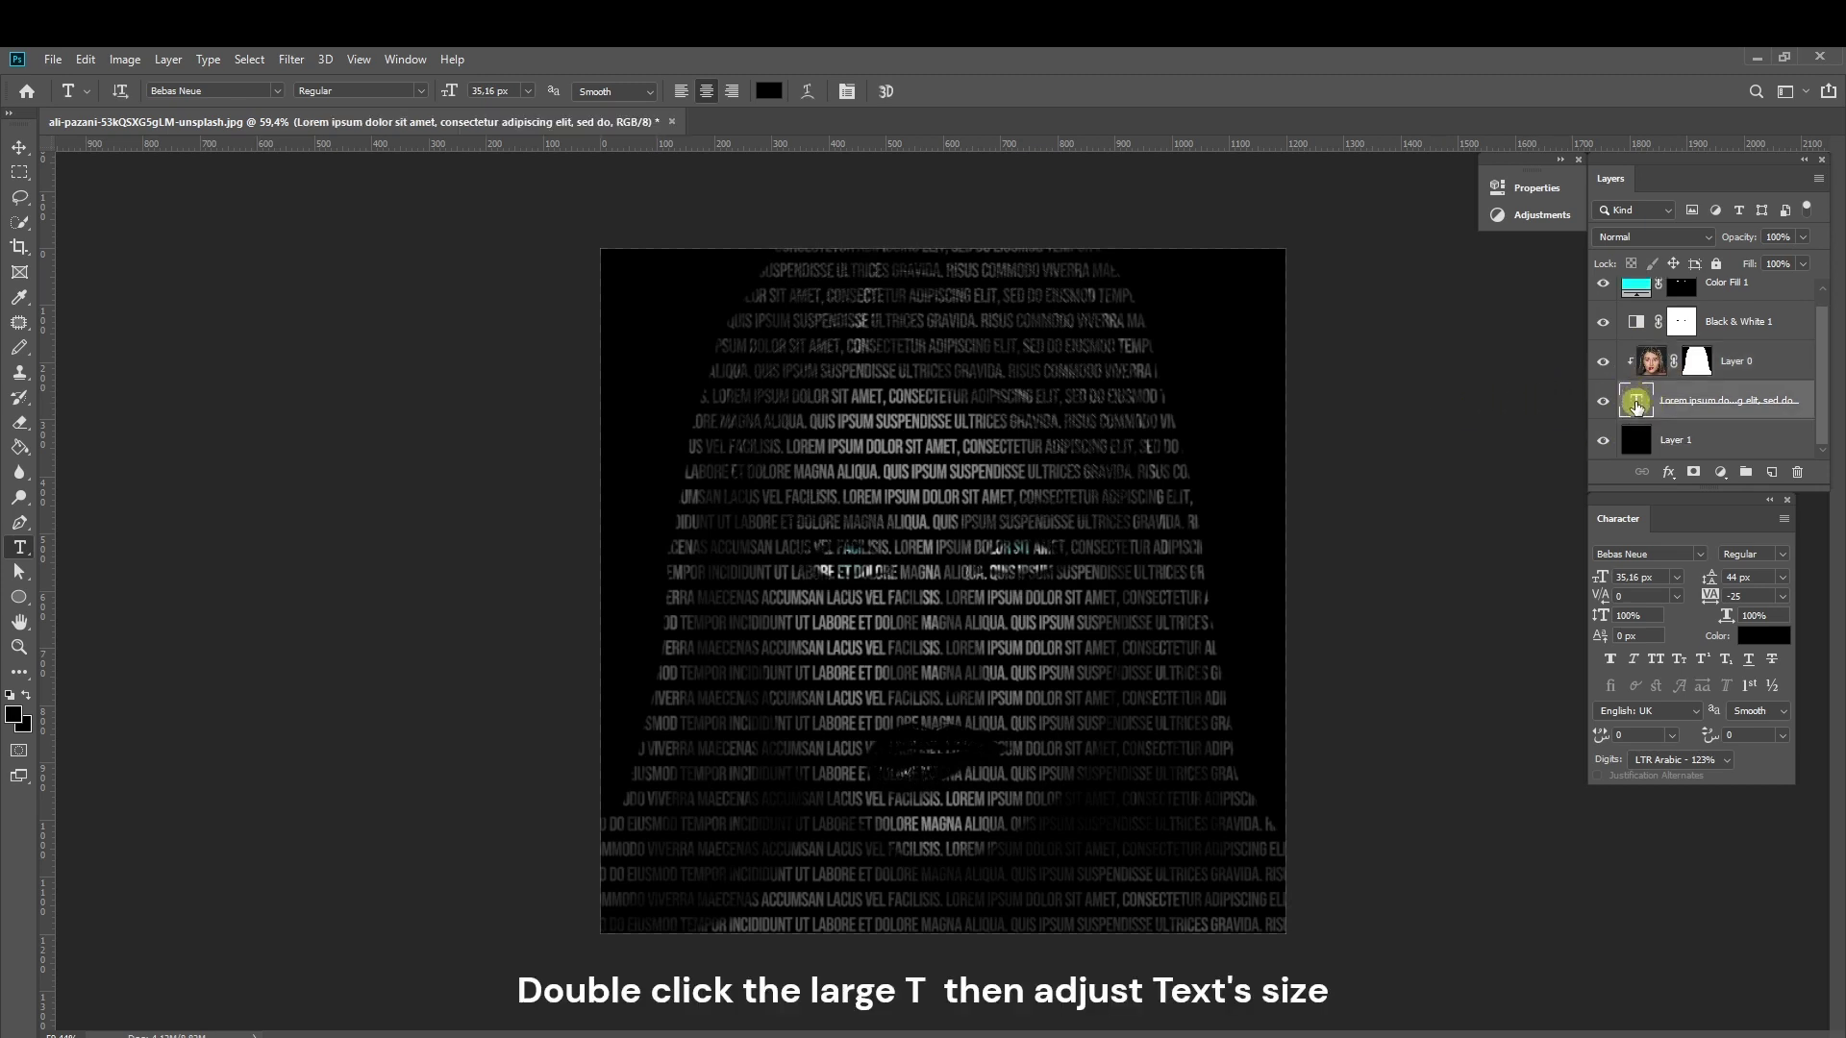
pyautogui.doubleClick(1636, 402)
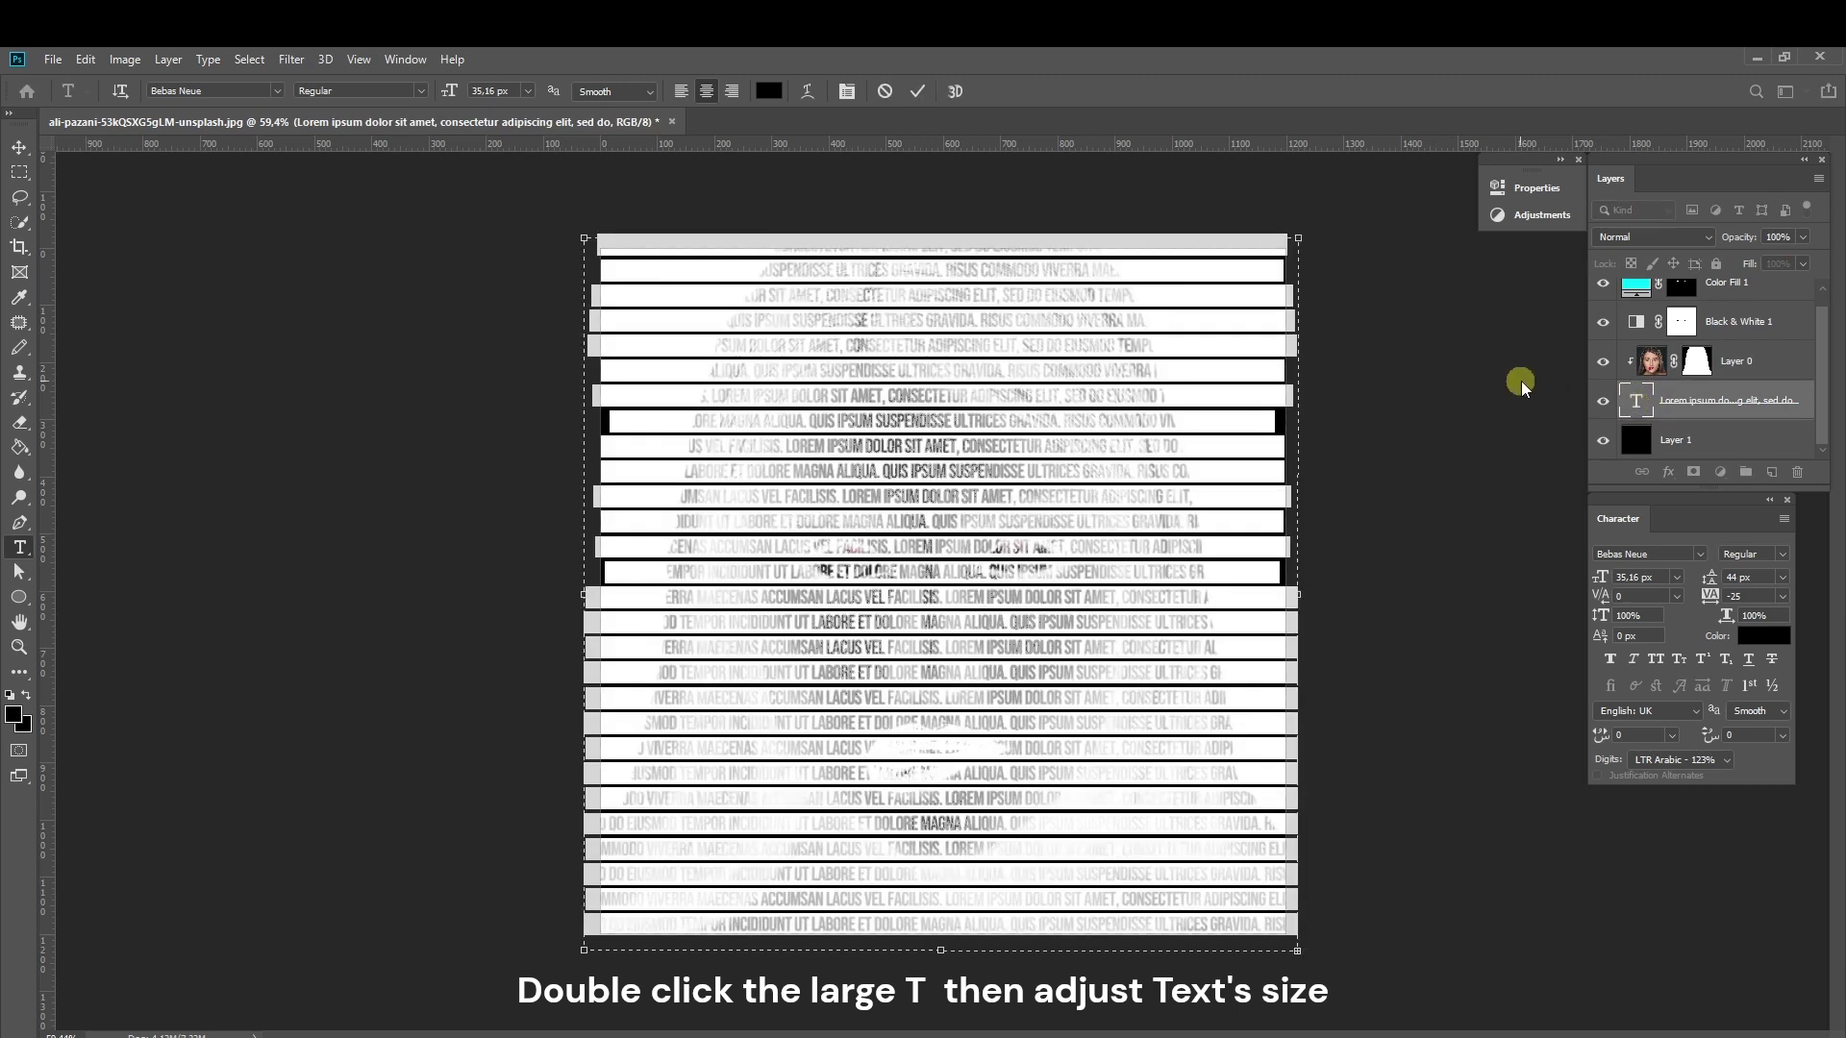
pyautogui.click(1611, 658)
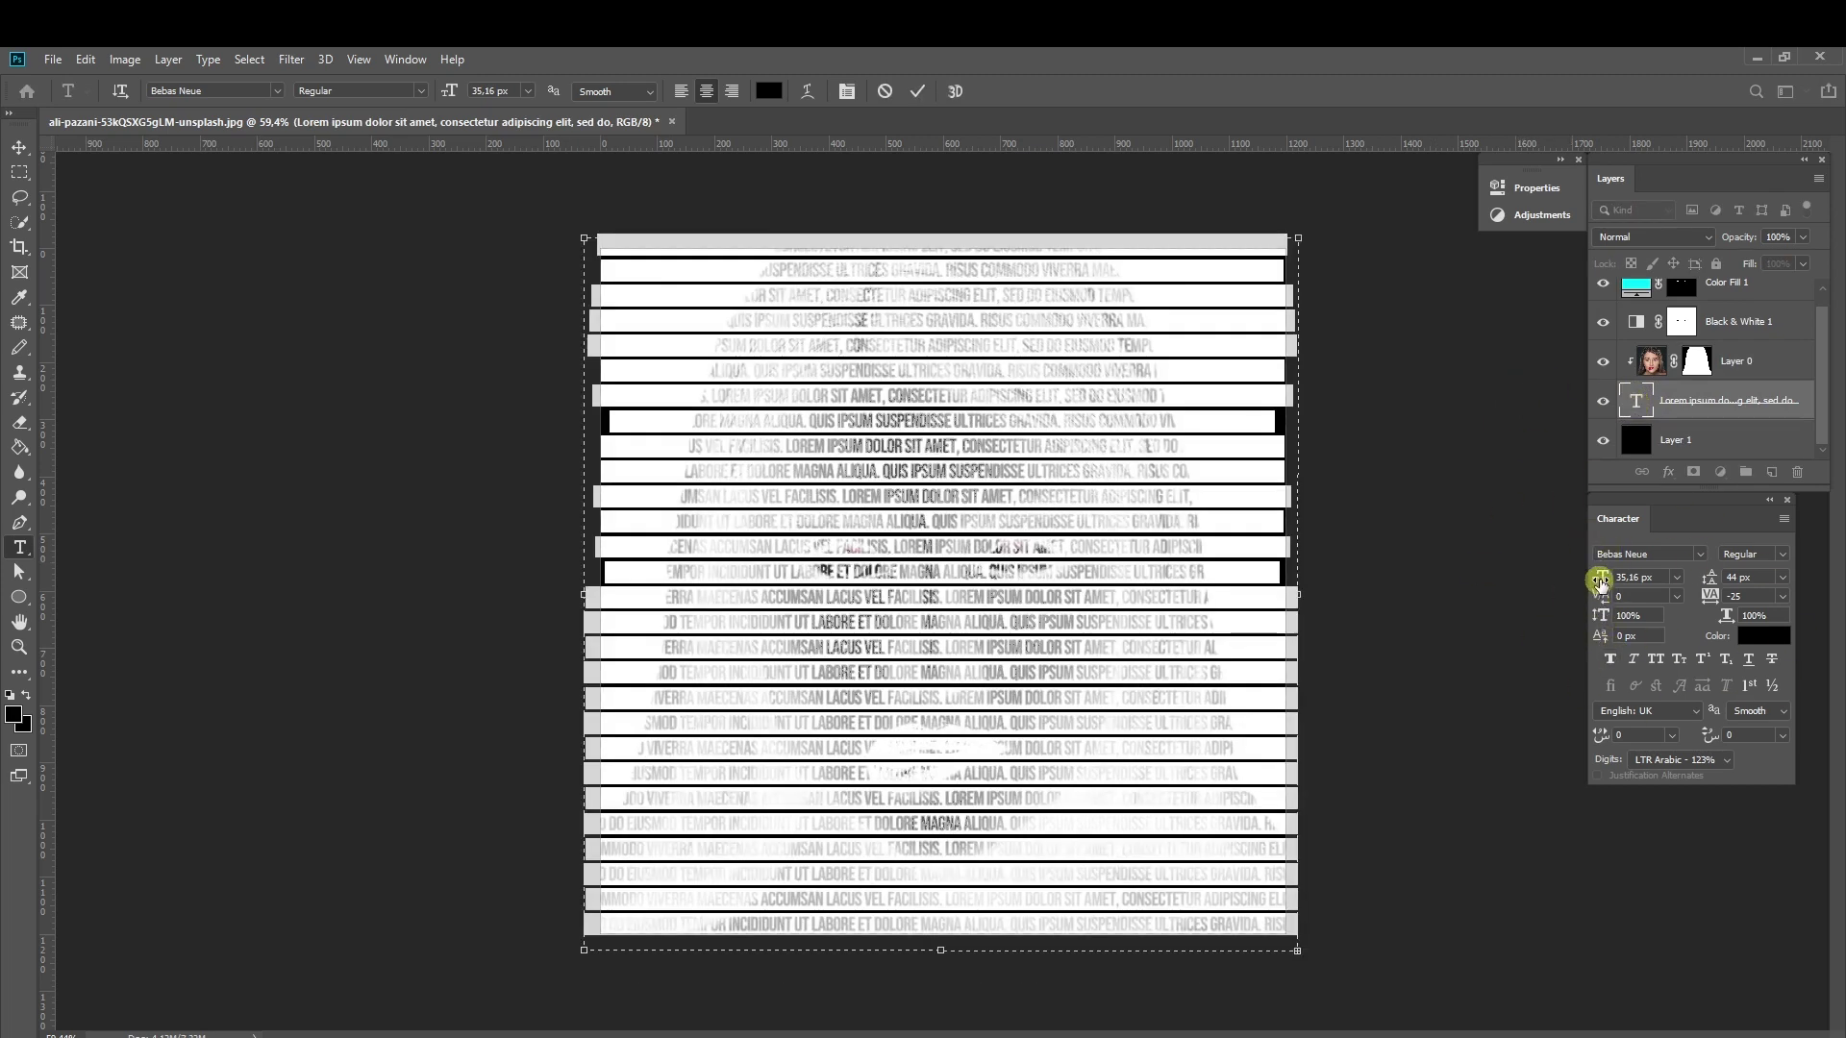
pyautogui.moveTo(1601, 580); pyautogui.dragTo(1606, 583)
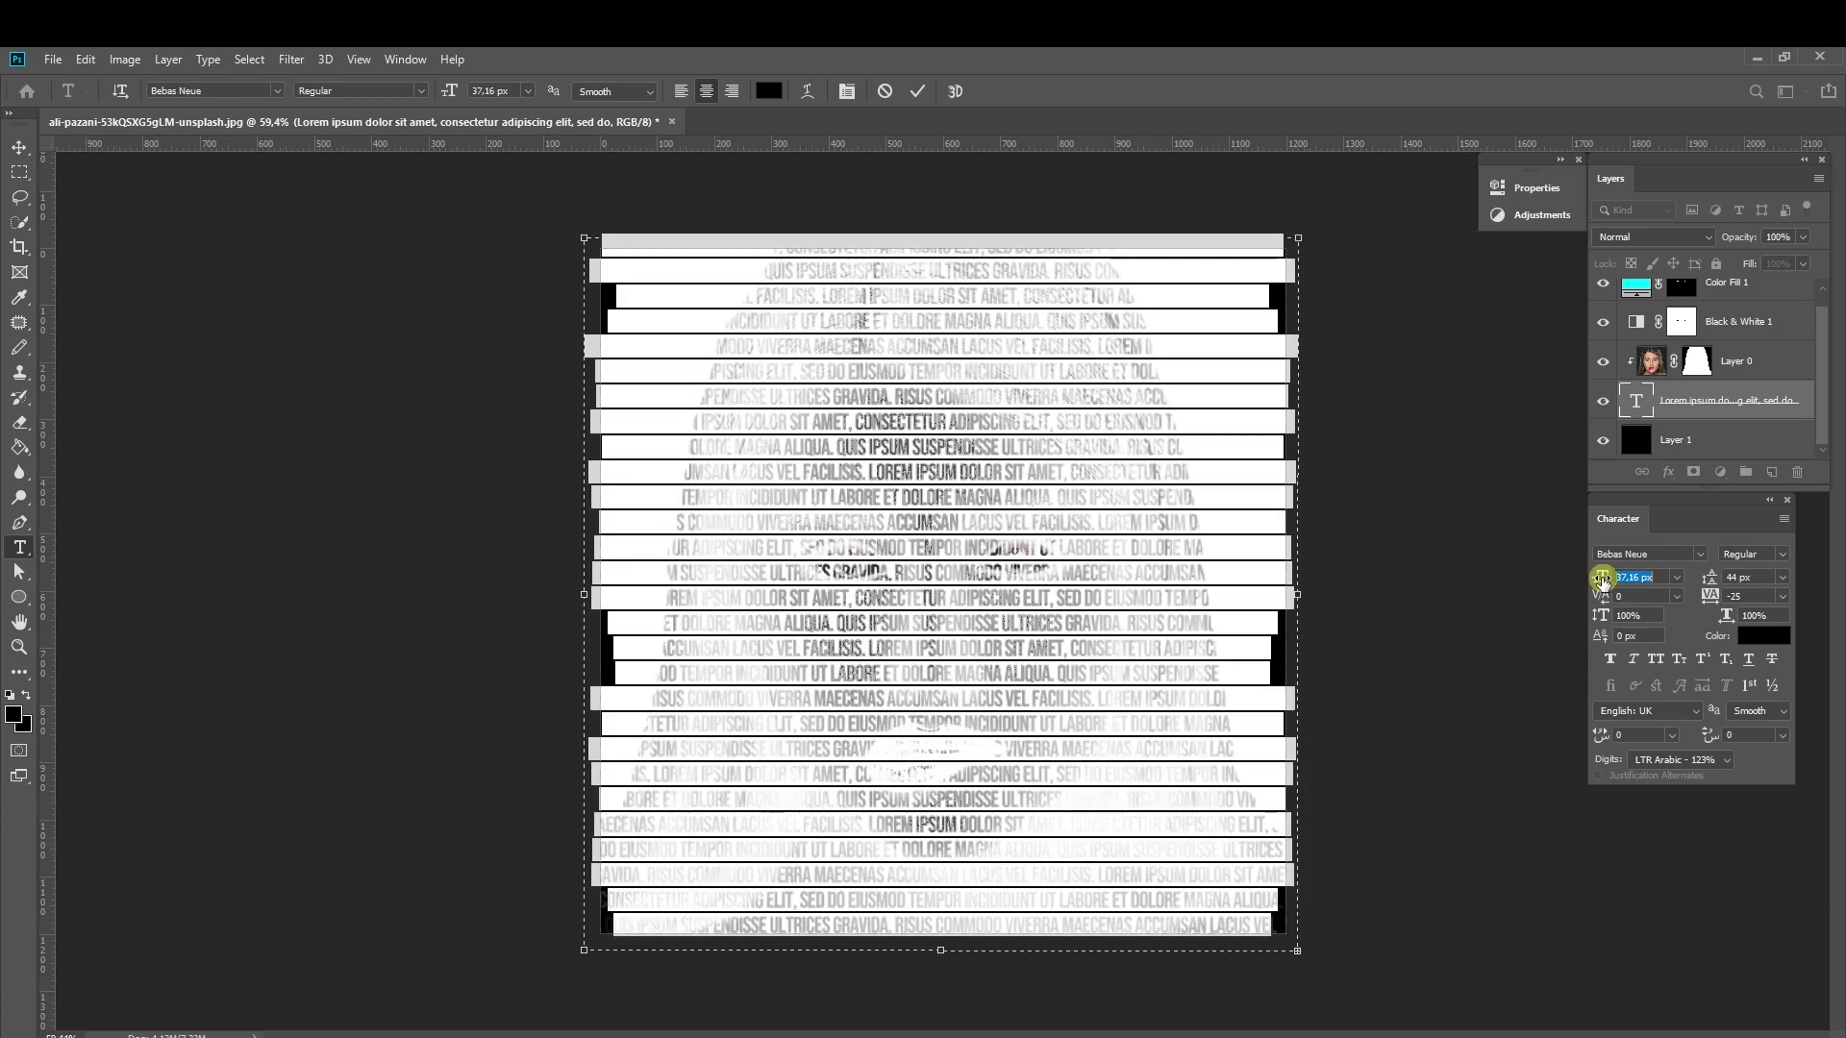
pyautogui.moveTo(1606, 580); pyautogui.dragTo(1607, 582)
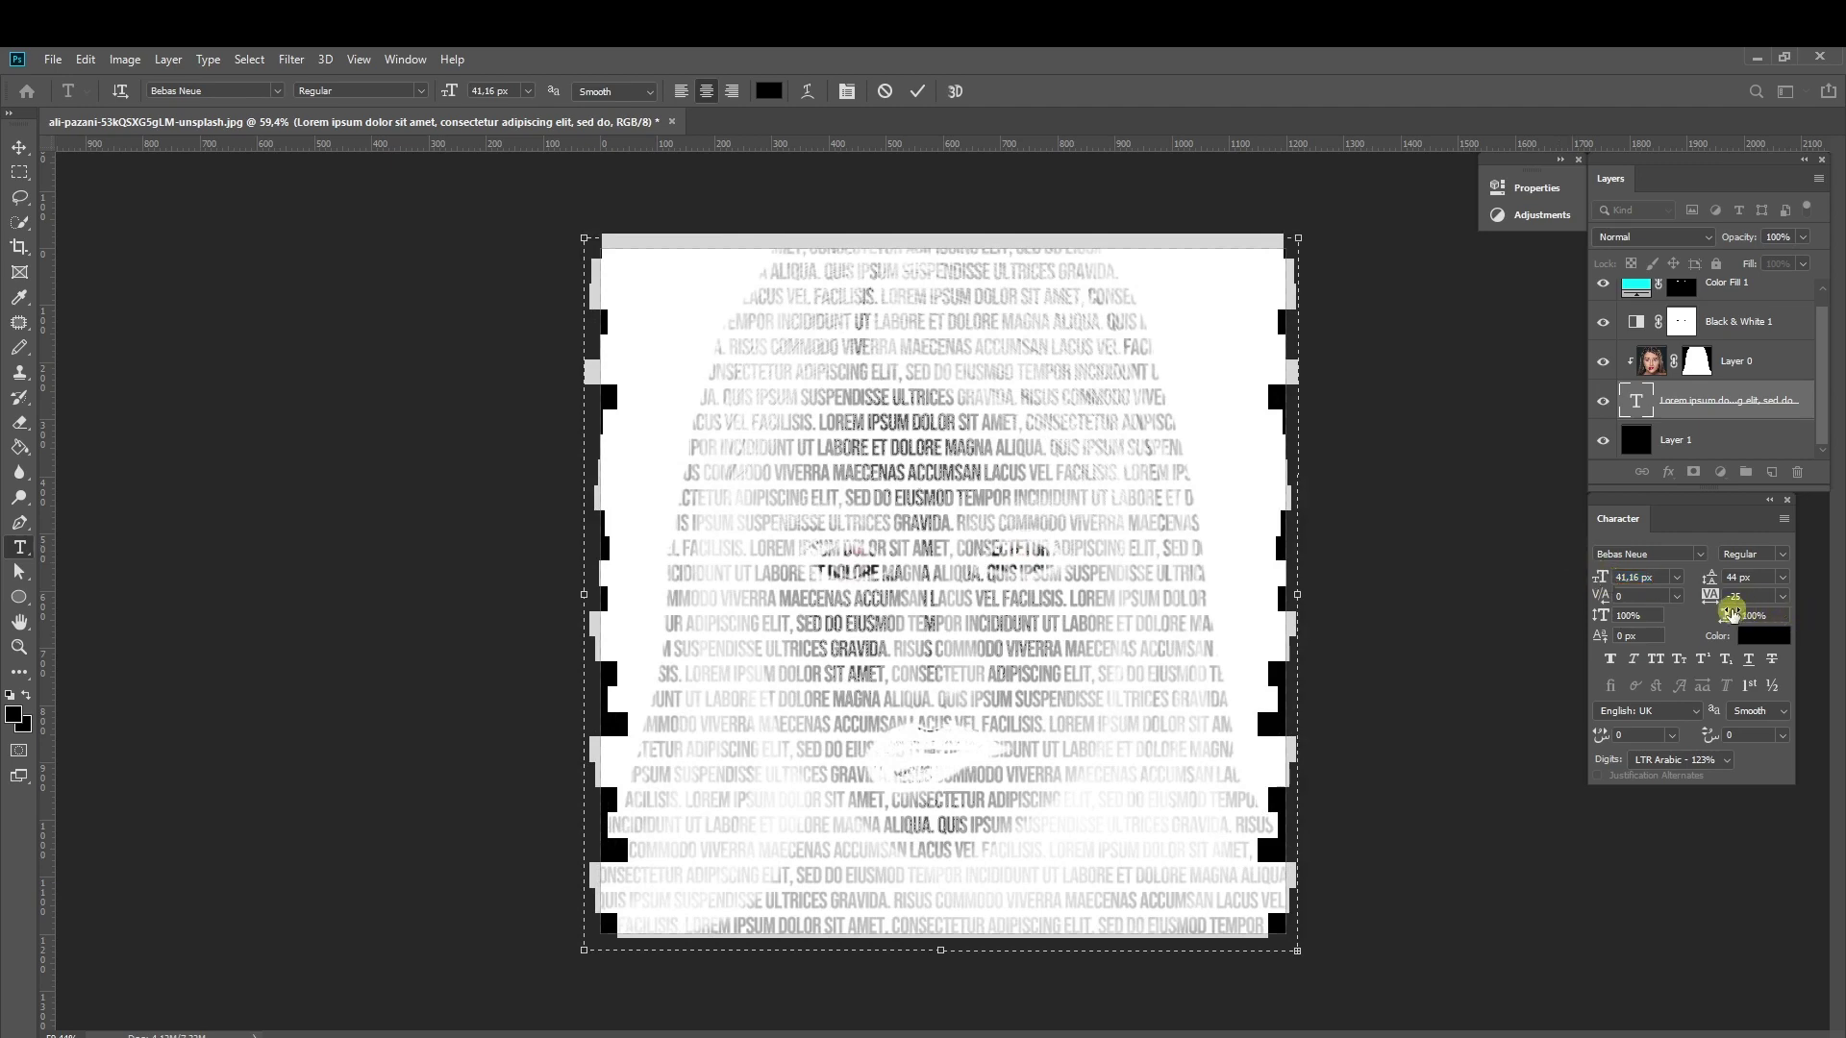
pyautogui.click(1712, 588)
pyautogui.moveTo(1710, 581); pyautogui.dragTo(1714, 580)
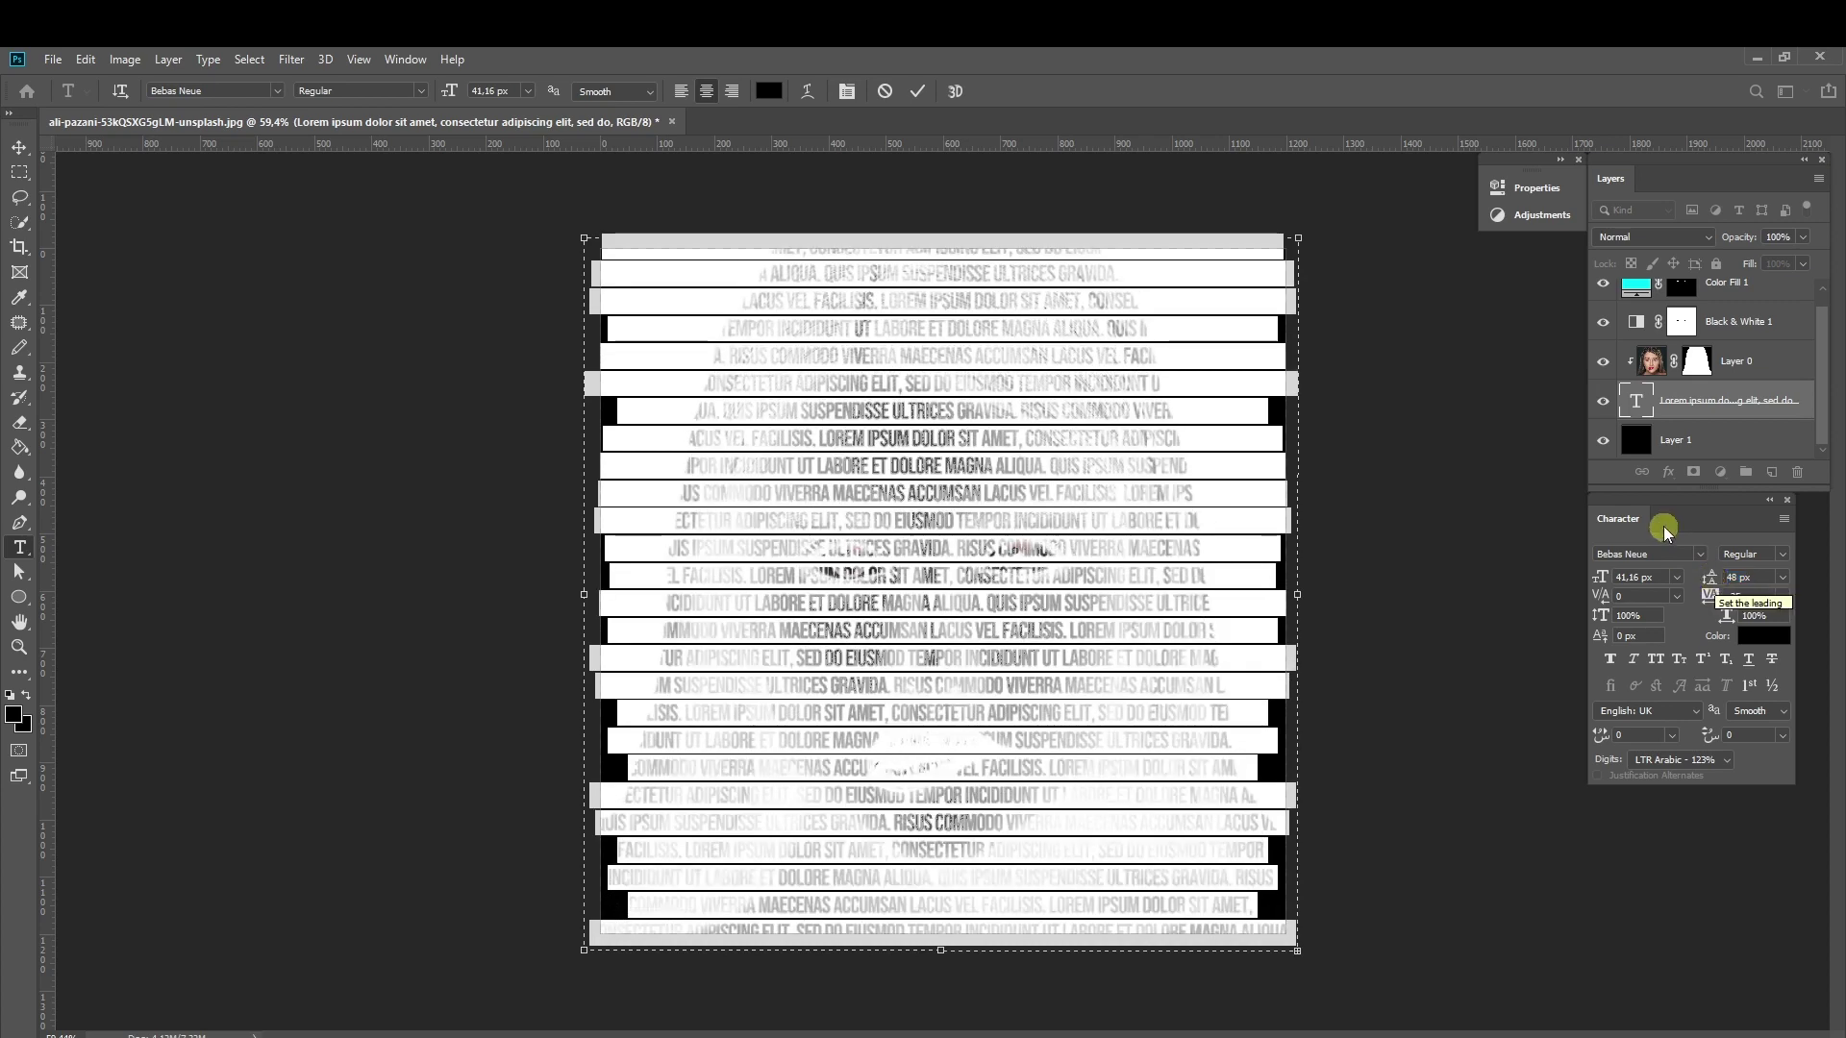
pyautogui.click(918, 93)
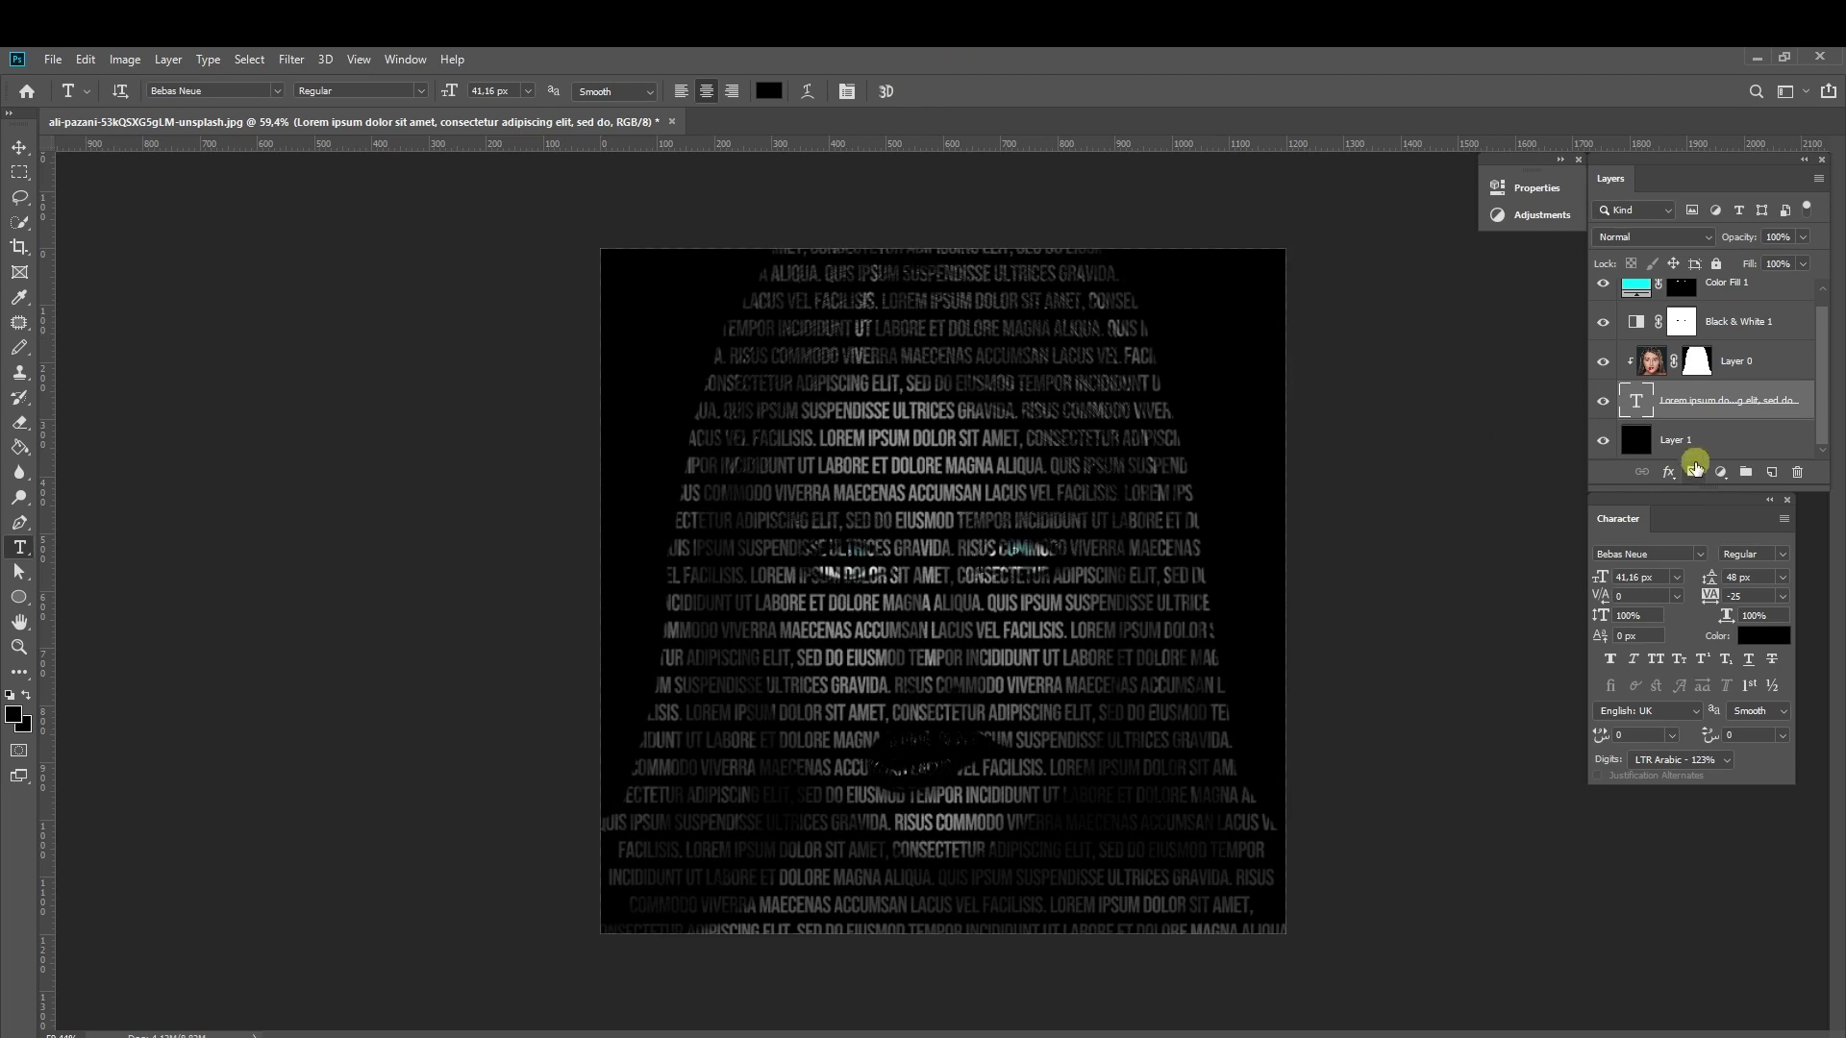
# Target the portrait layer's mask and switch to the Brush tool
pyautogui.scroll(1, 1652, 389)
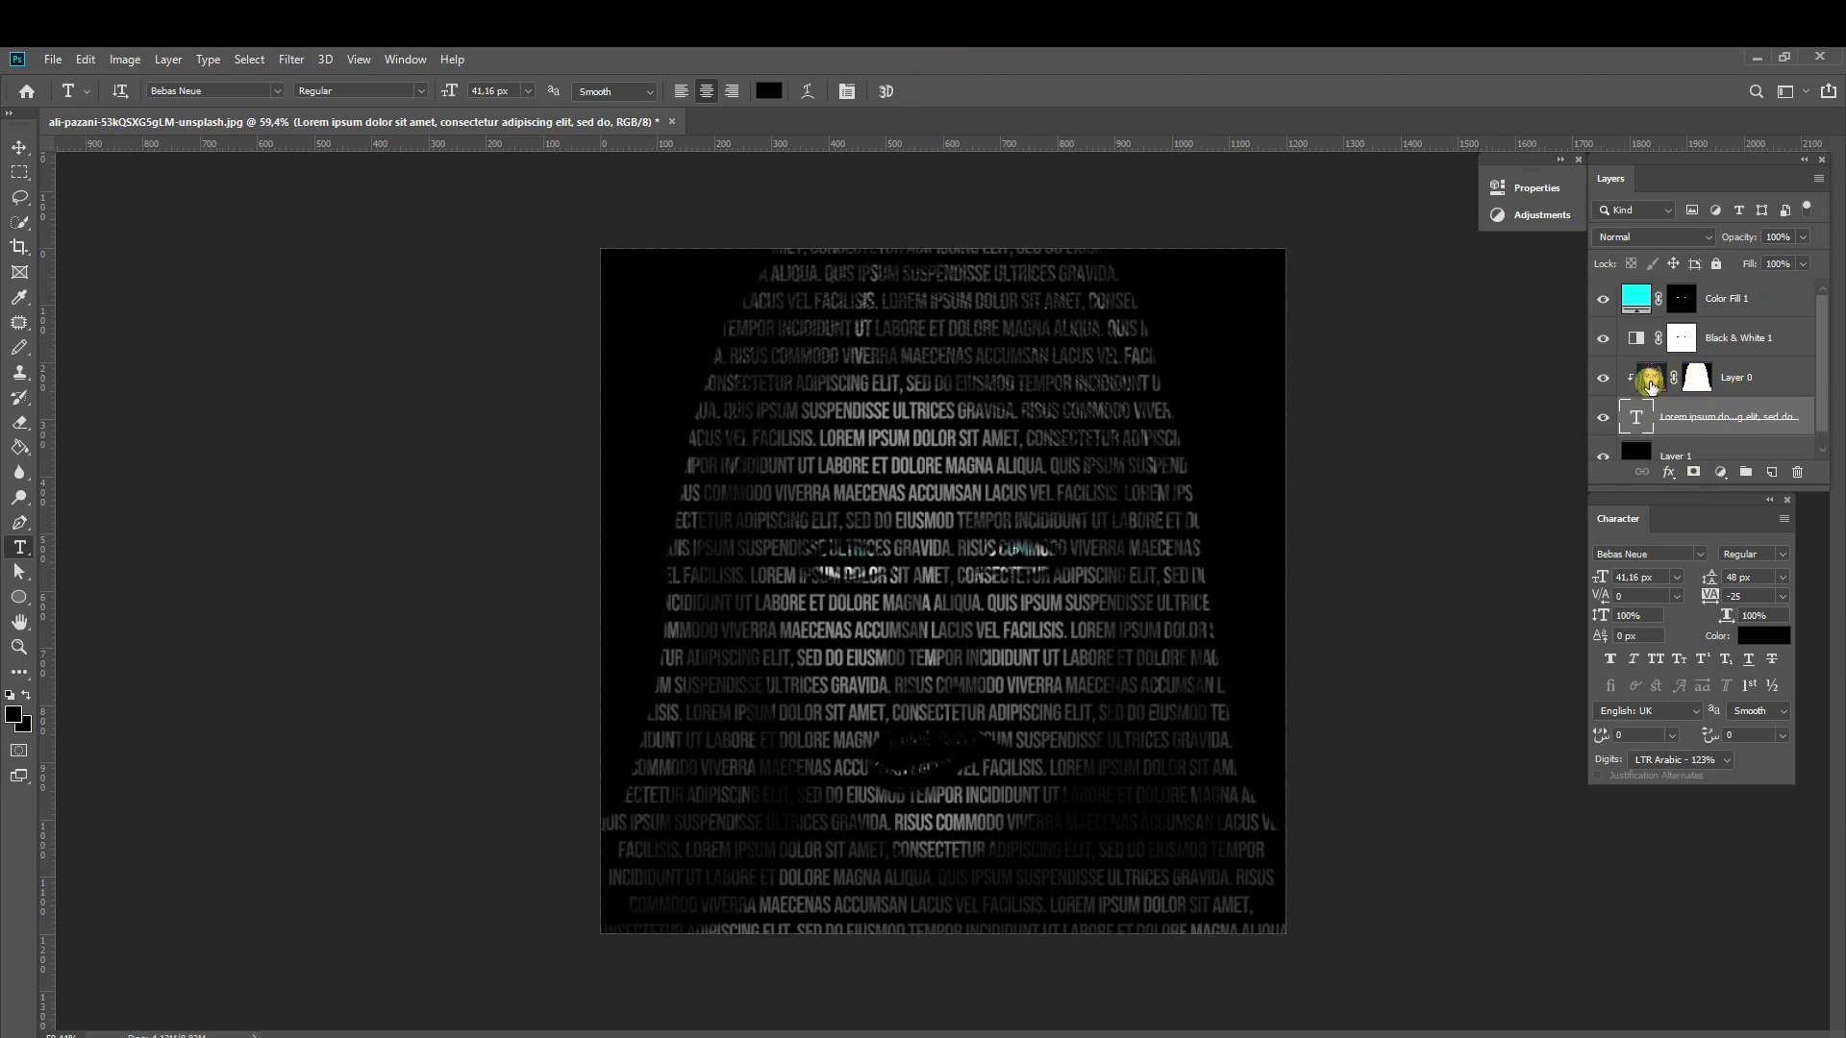
pyautogui.click(1652, 383)
pyautogui.scroll(-1, 1652, 388)
pyautogui.scroll(1, 1652, 387)
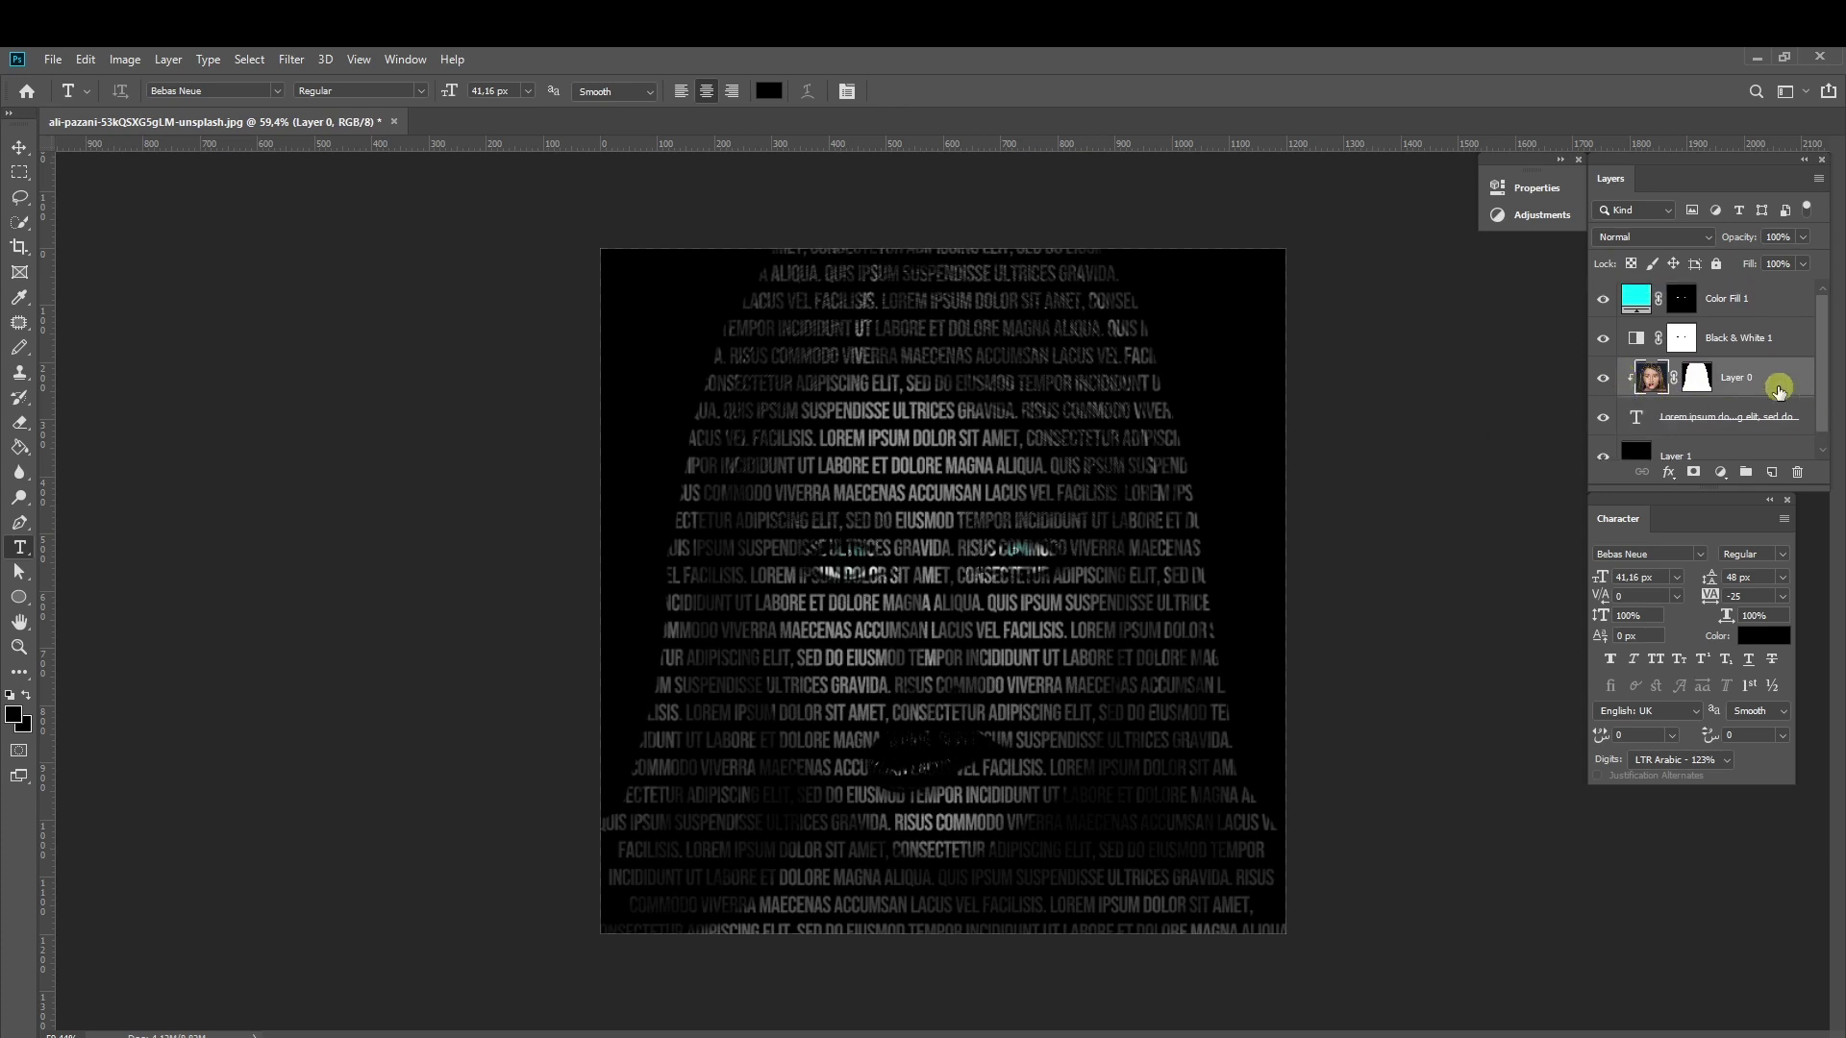
pyautogui.click(1698, 375)
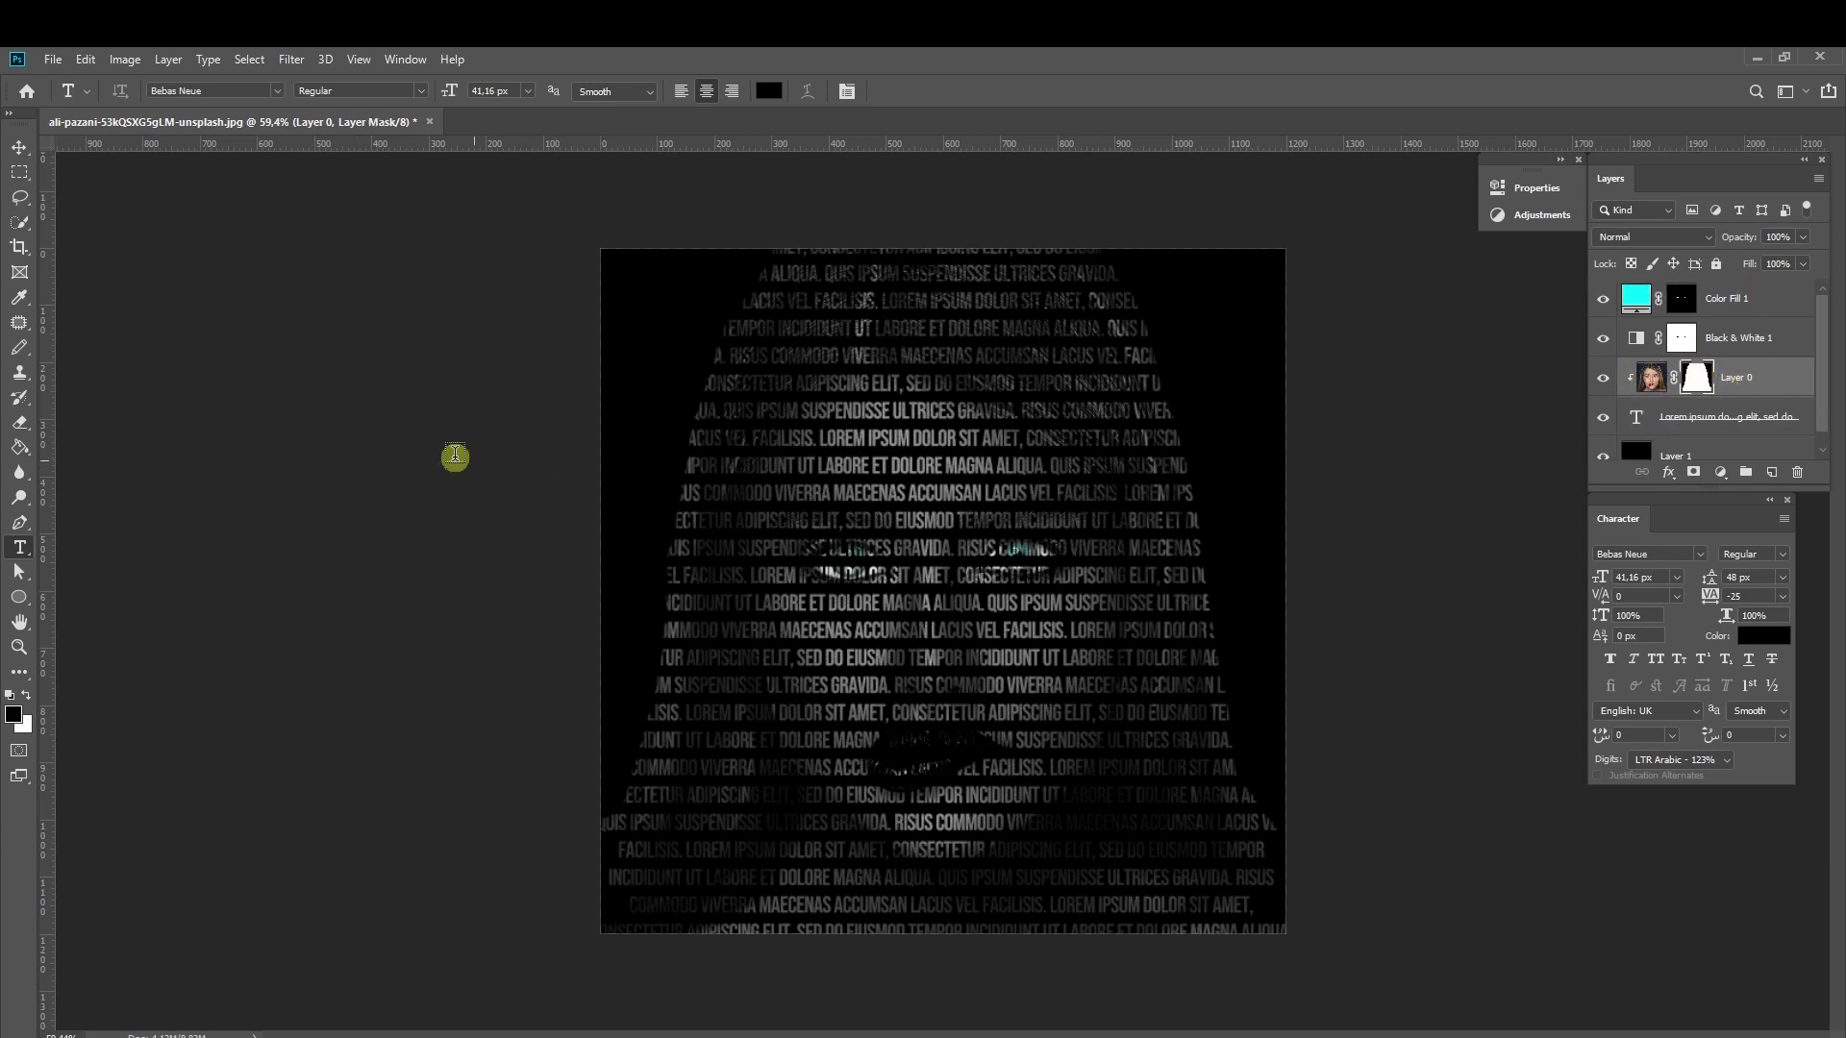
pyautogui.click(21, 348)
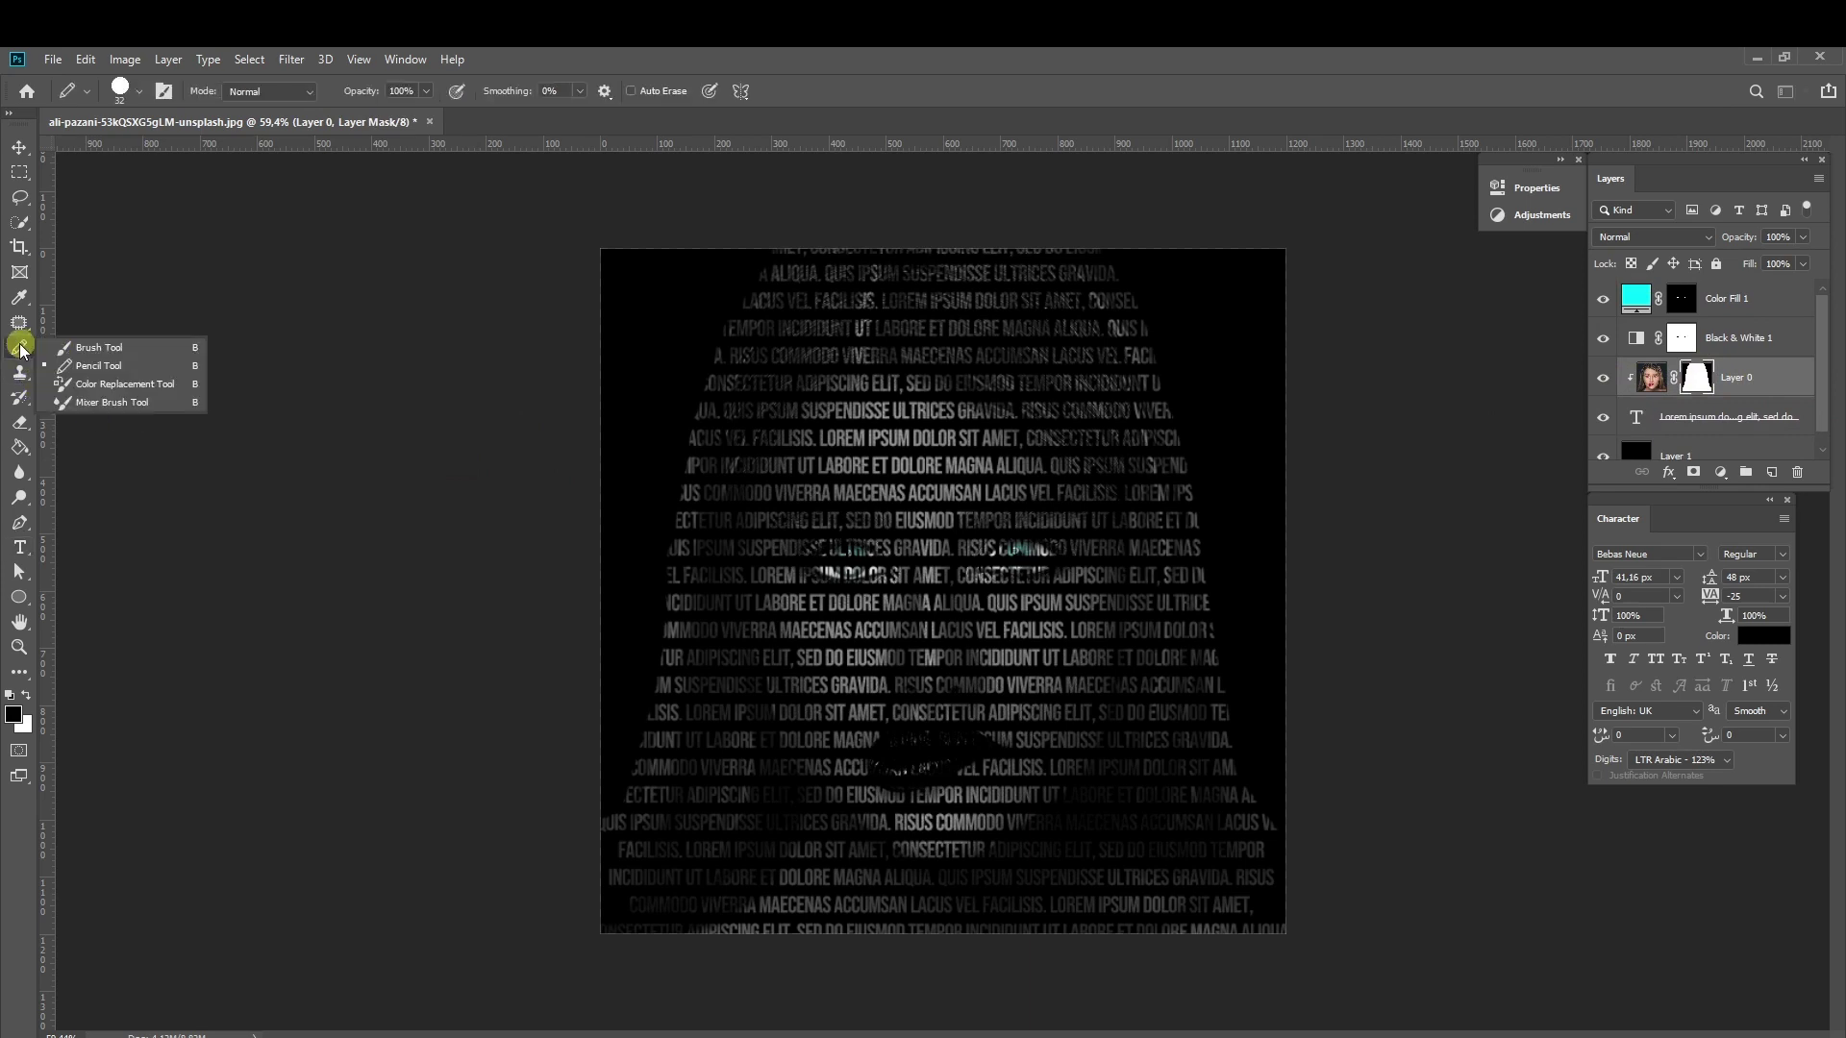
pyautogui.click(108, 352)
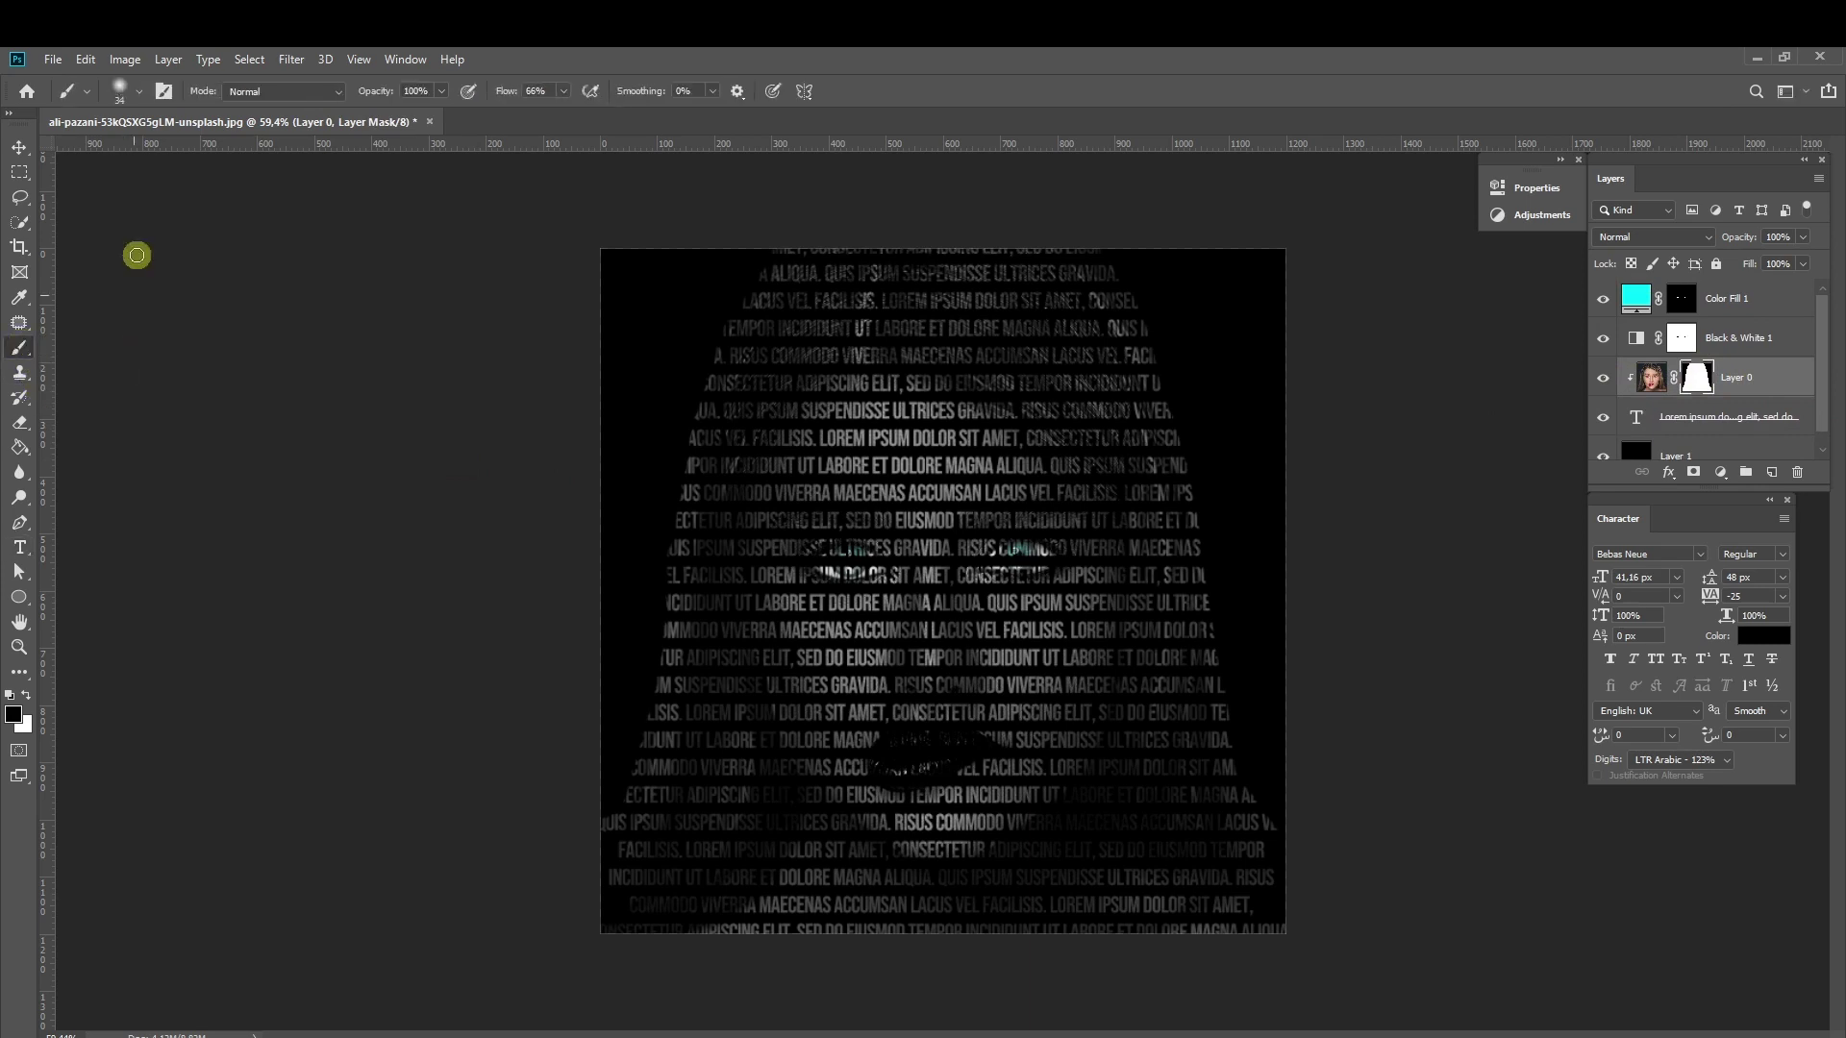
# Set the brush size to 143 px in the brush preset picker
pyautogui.click(134, 91)
pyautogui.click(135, 90)
pyautogui.scroll(2, 789, 432)
pyautogui.scroll(2, 758, 442)
pyautogui.scroll(1, 660, 465)
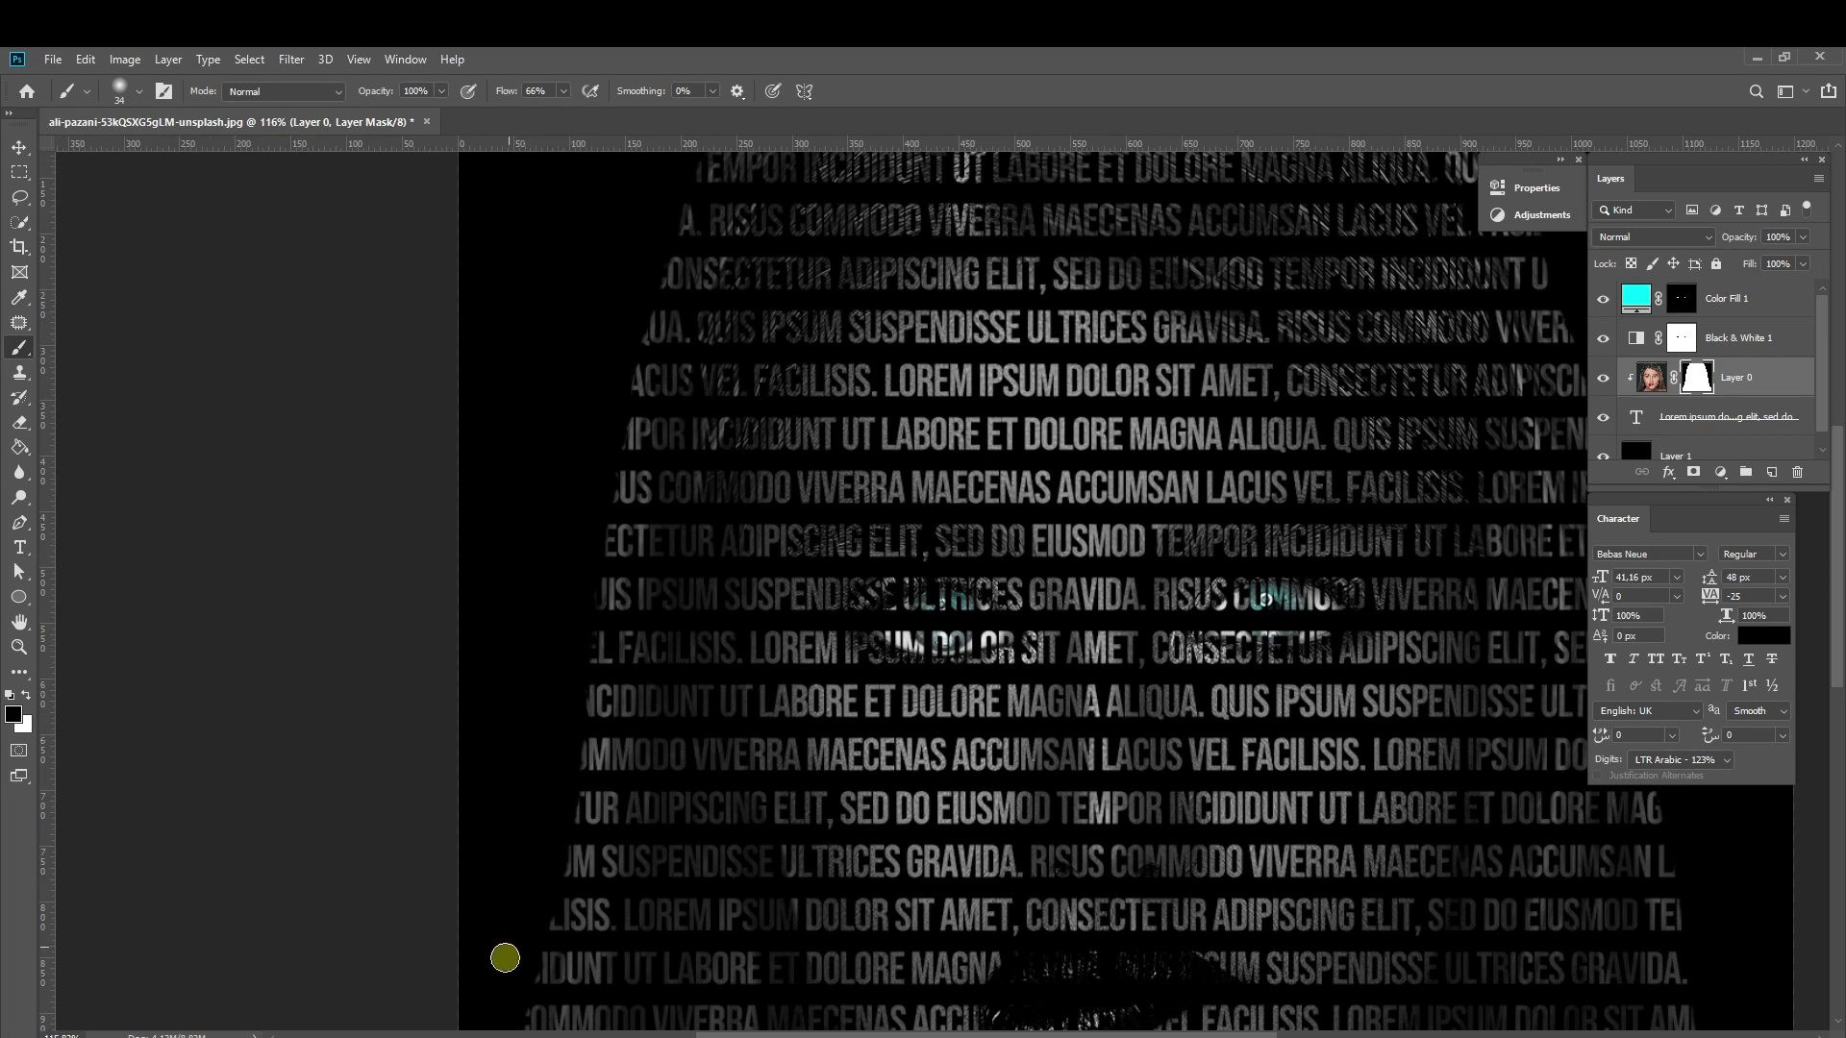
pyautogui.scroll(-2, 503, 400)
pyautogui.scroll(-2, 503, 400)
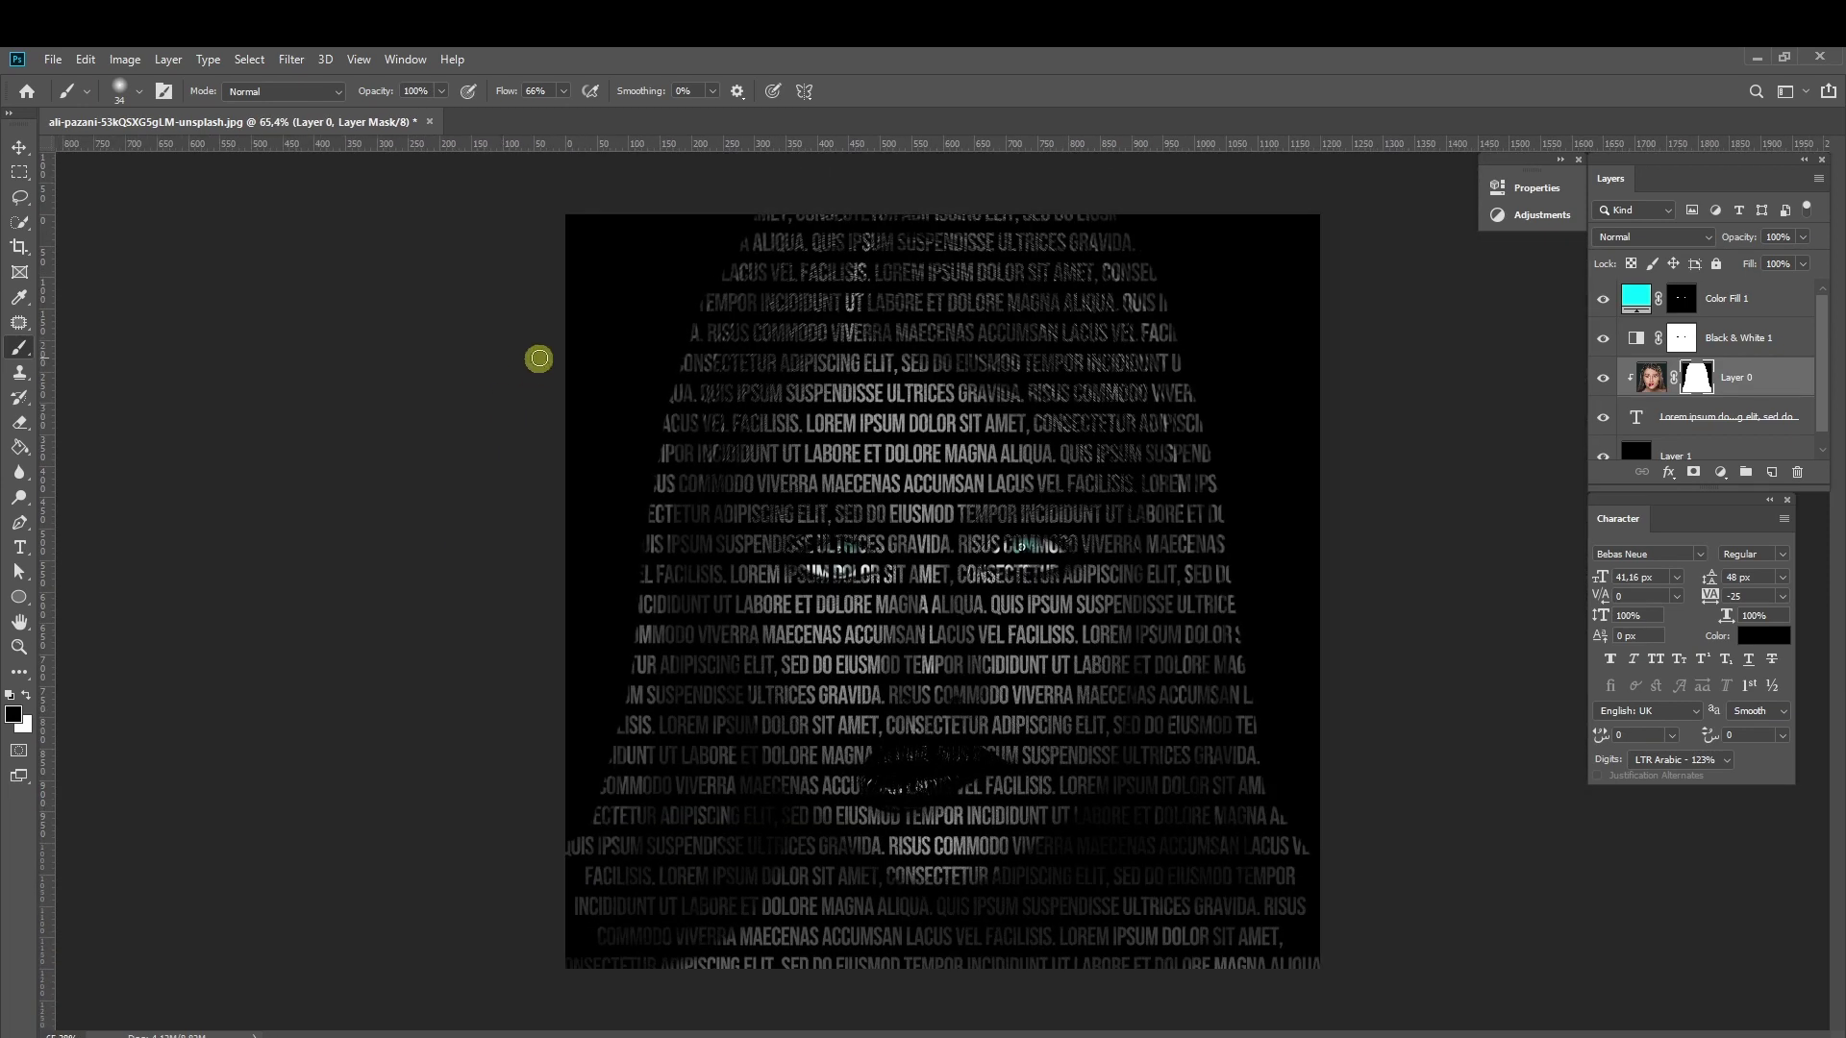
pyautogui.click(138, 88)
pyautogui.moveTo(139, 148); pyautogui.dragTo(154, 149)
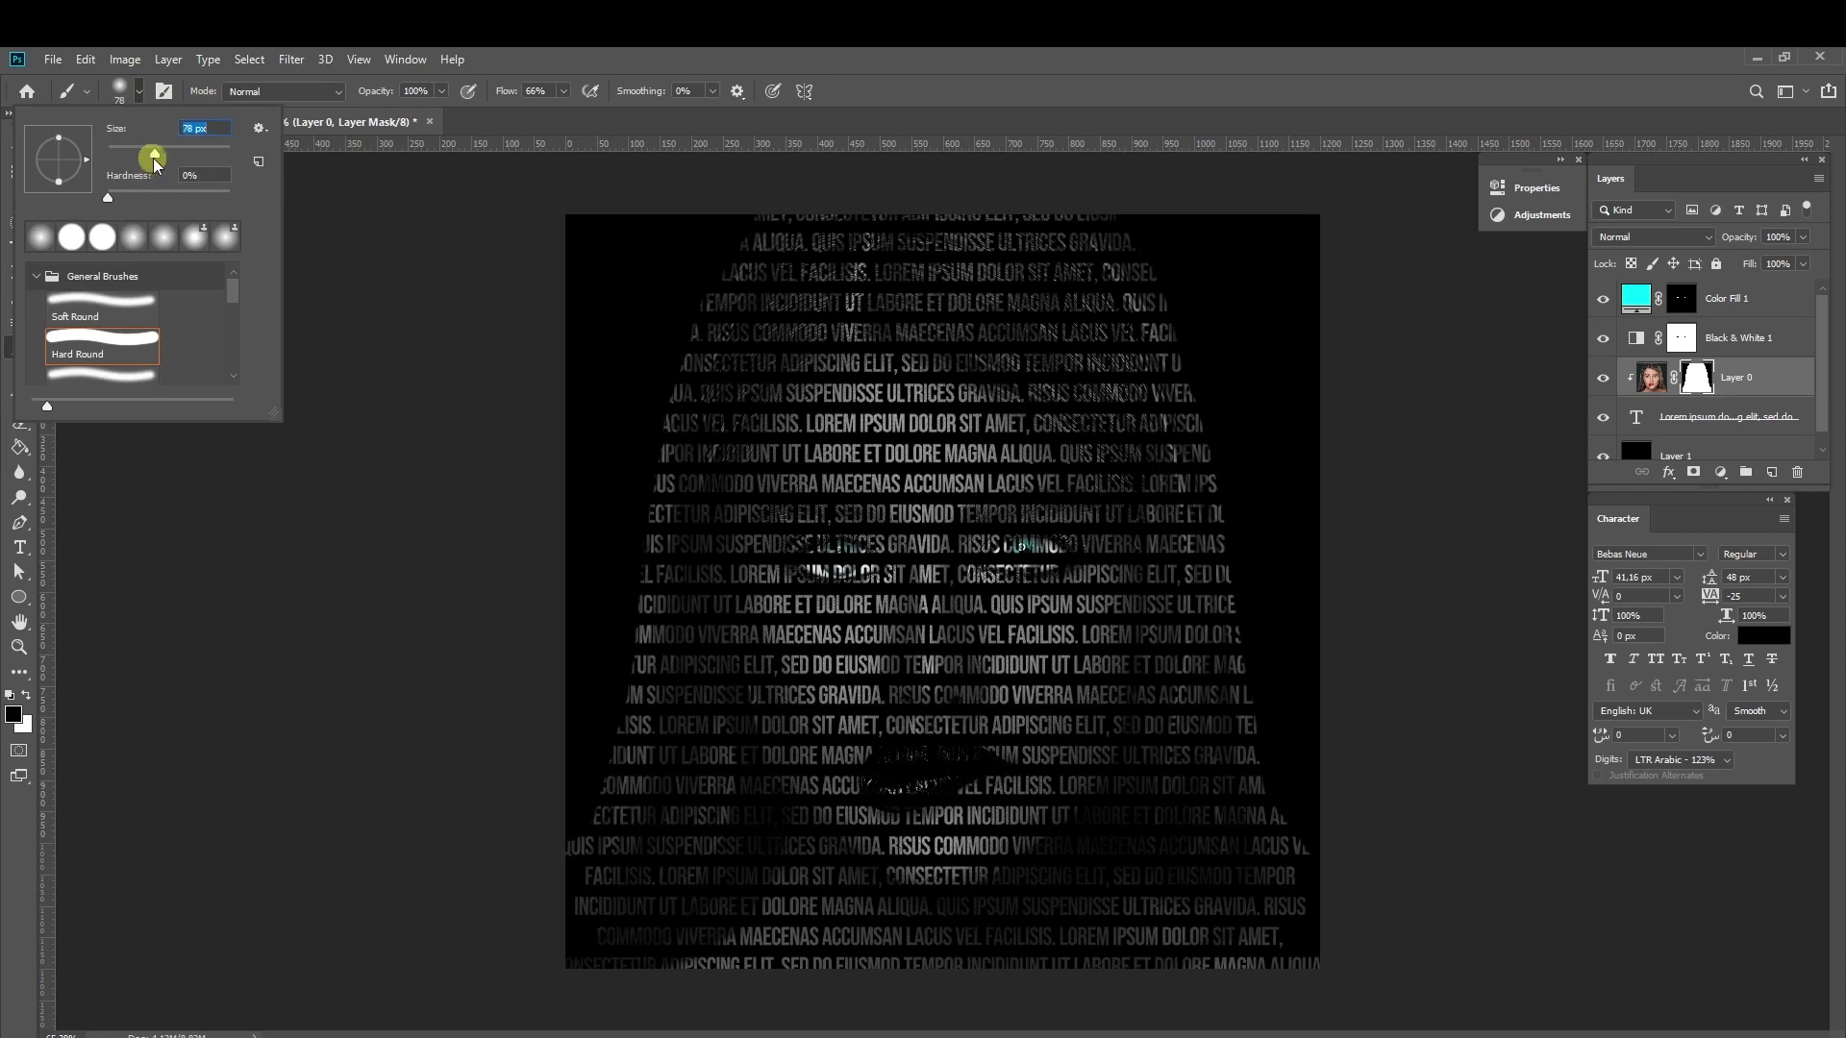
pyautogui.click(182, 150)
pyautogui.click(1305, 764)
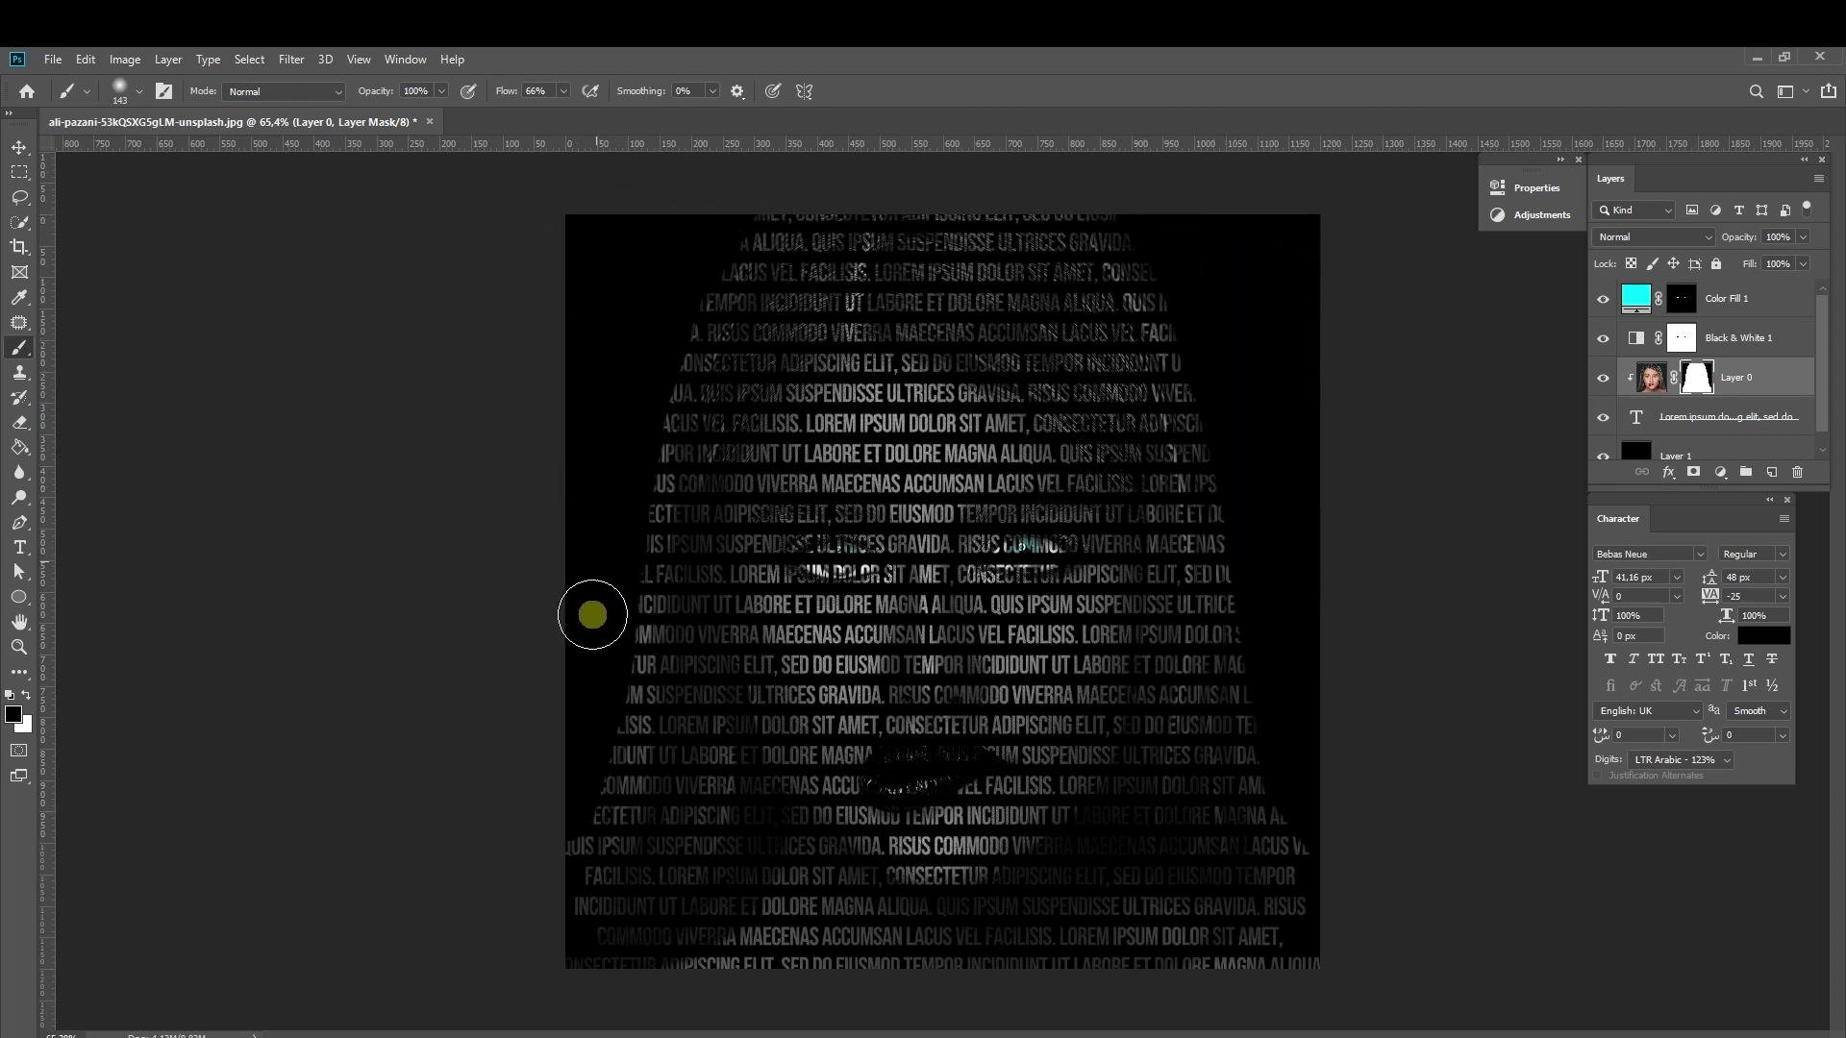
# Paint black on the mask along the bottom edge to hide the lower text
pyautogui.moveTo(731, 971)
pyautogui.mouseDown()
pyautogui.moveTo(775, 867)
pyautogui.moveTo(899, 952)
pyautogui.moveTo(1289, 960)
pyautogui.moveTo(1306, 939)
pyautogui.moveTo(1158, 931)
pyautogui.moveTo(1105, 878)
pyautogui.moveTo(948, 940)
pyautogui.moveTo(878, 932)
pyautogui.moveTo(775, 874)
pyautogui.moveTo(651, 952)
pyautogui.moveTo(581, 961)
pyautogui.moveTo(672, 903)
pyautogui.moveTo(721, 841)
pyautogui.moveTo(650, 944)
pyautogui.mouseUp()
pyautogui.scroll(2, 1130, 524)
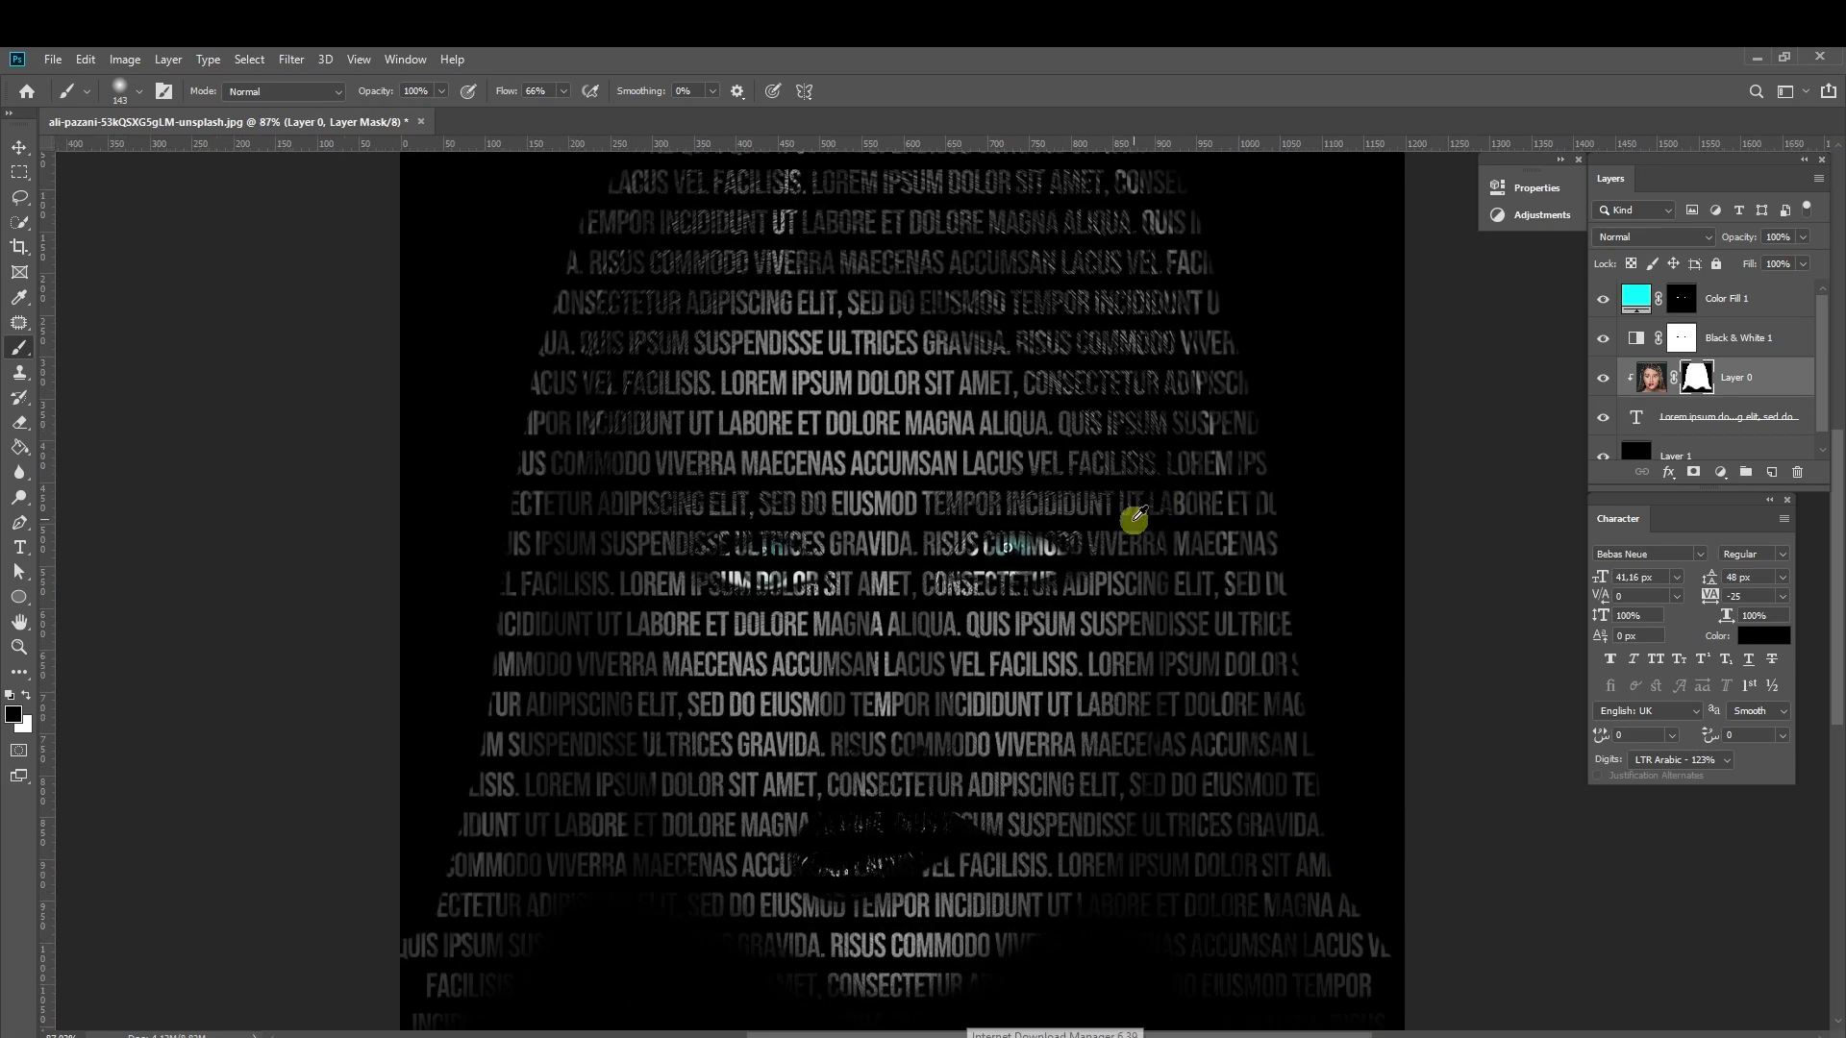
pyautogui.scroll(1, 1123, 540)
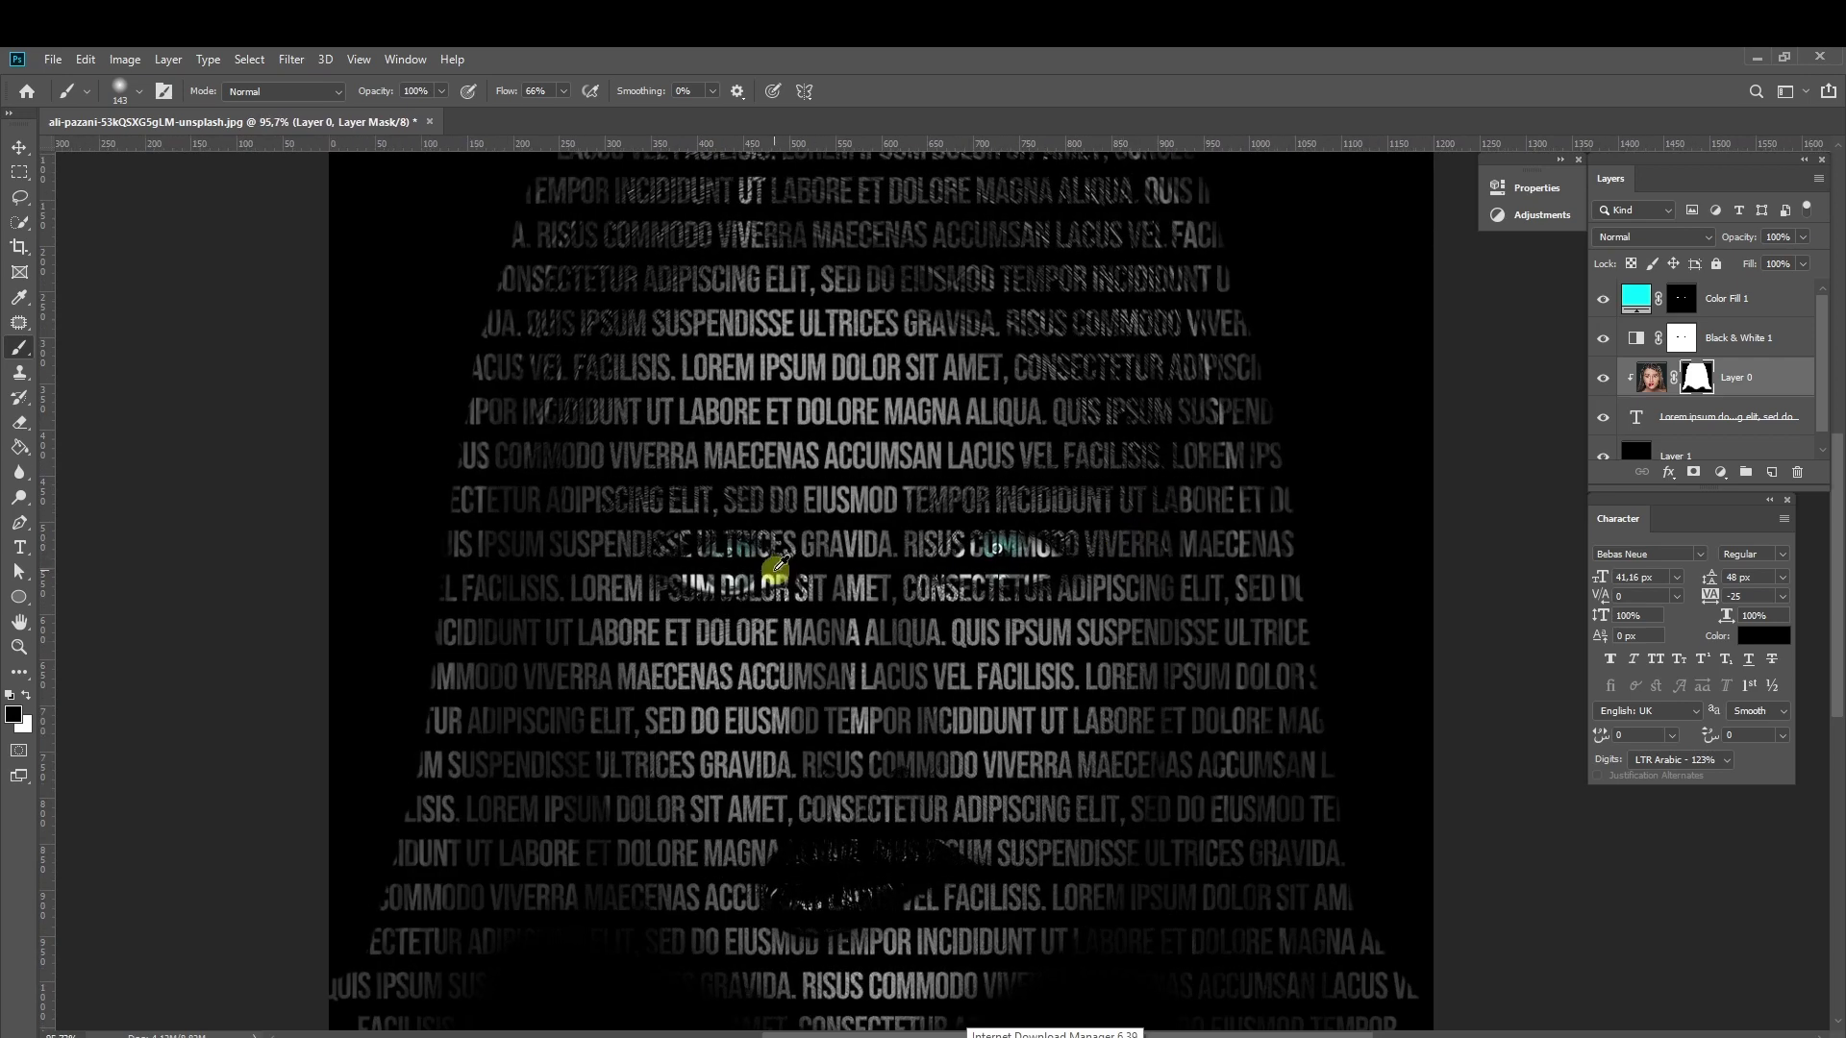
pyautogui.scroll(-2, 778, 565)
pyautogui.scroll(-1, 846, 577)
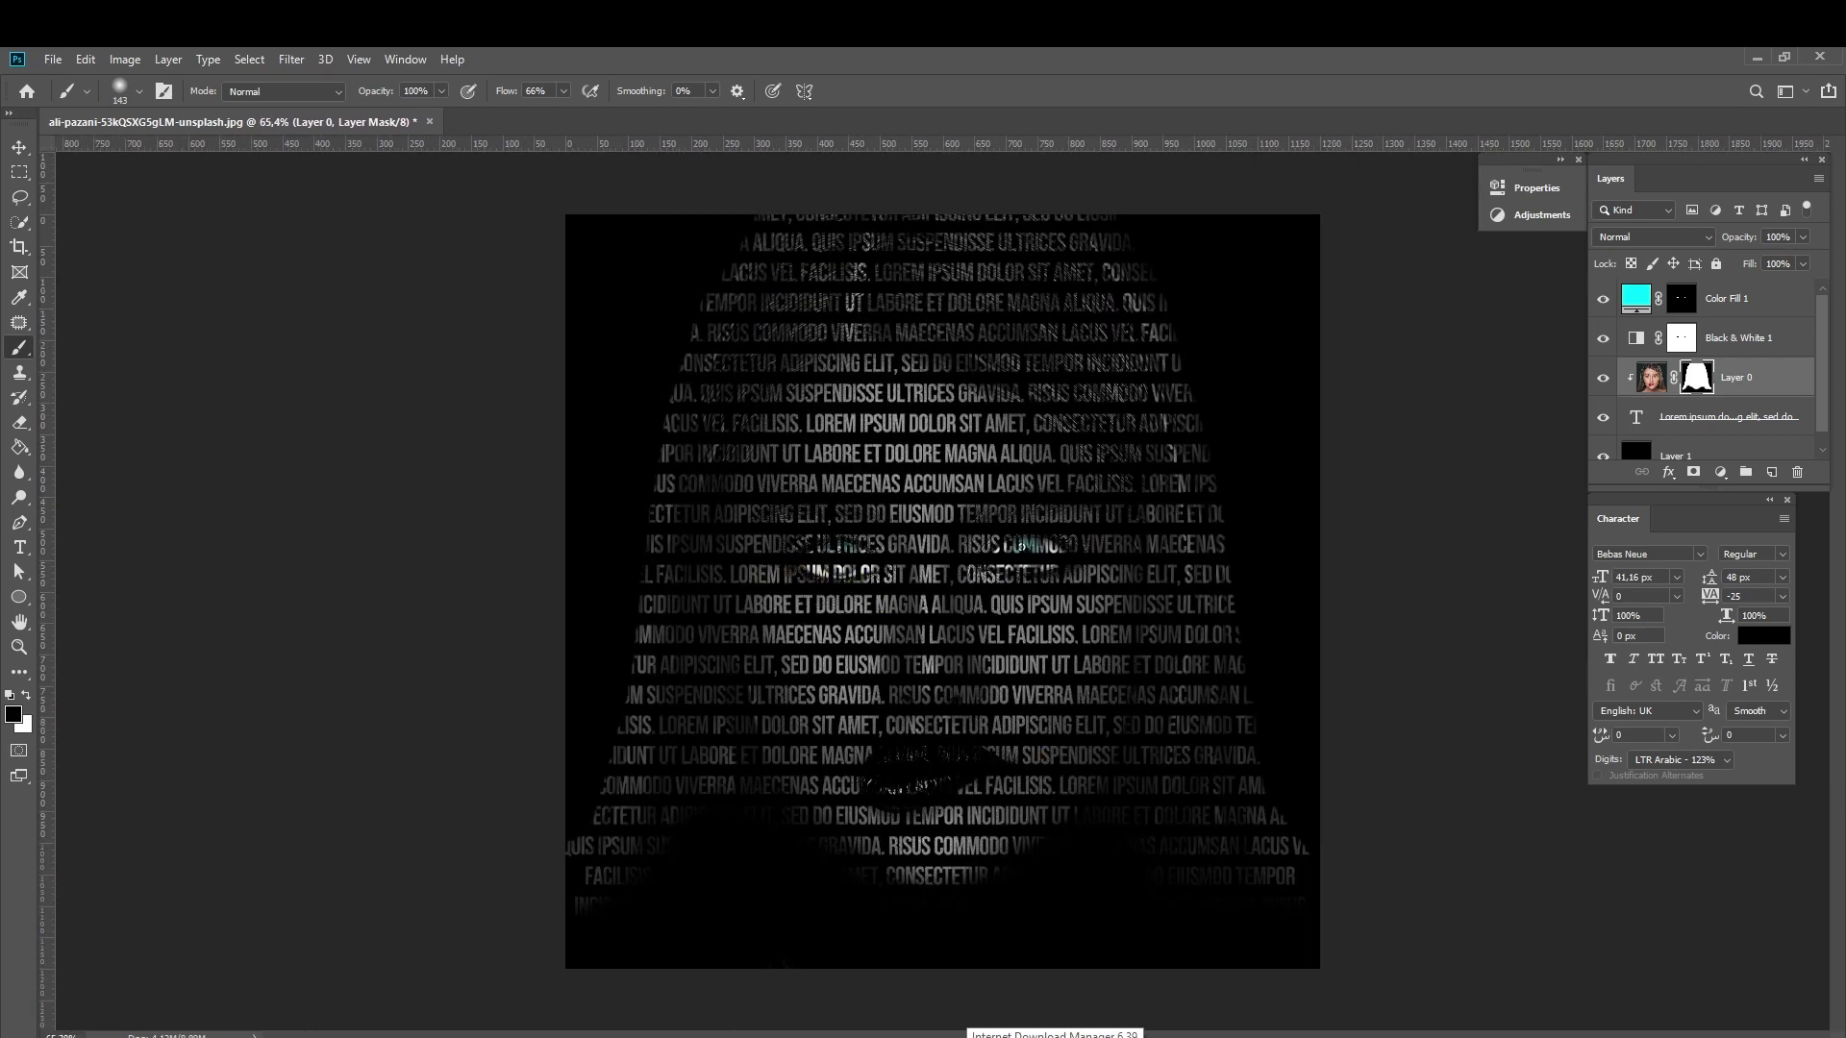